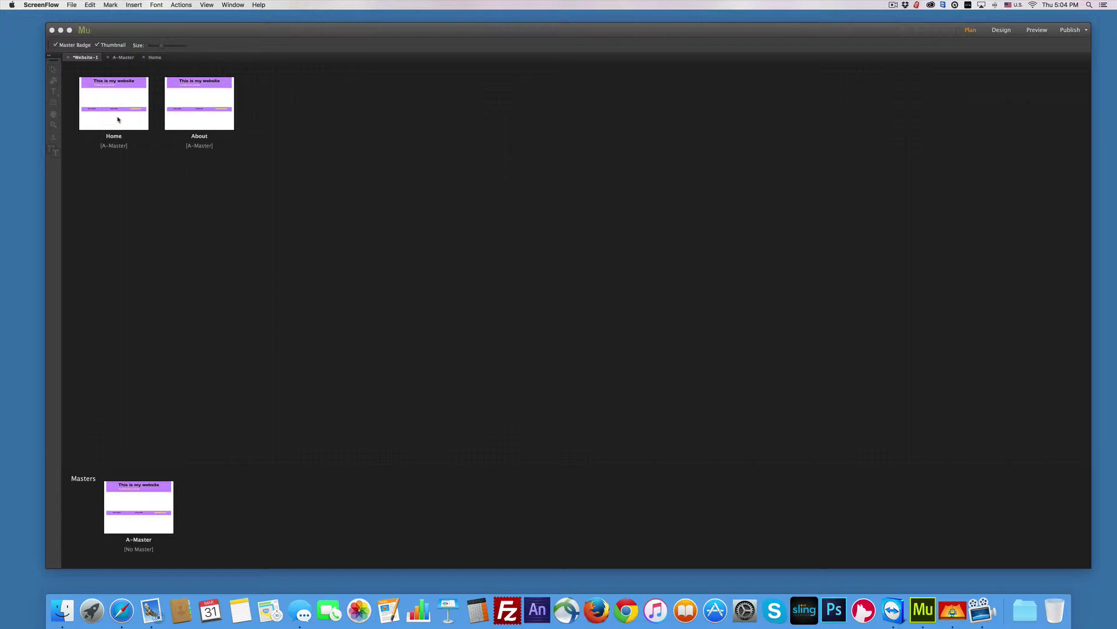
# Select the Home page thumbnail in Plan view and open it in Design view
pyautogui.click(107, 102)
pyautogui.doubleClick(107, 102)
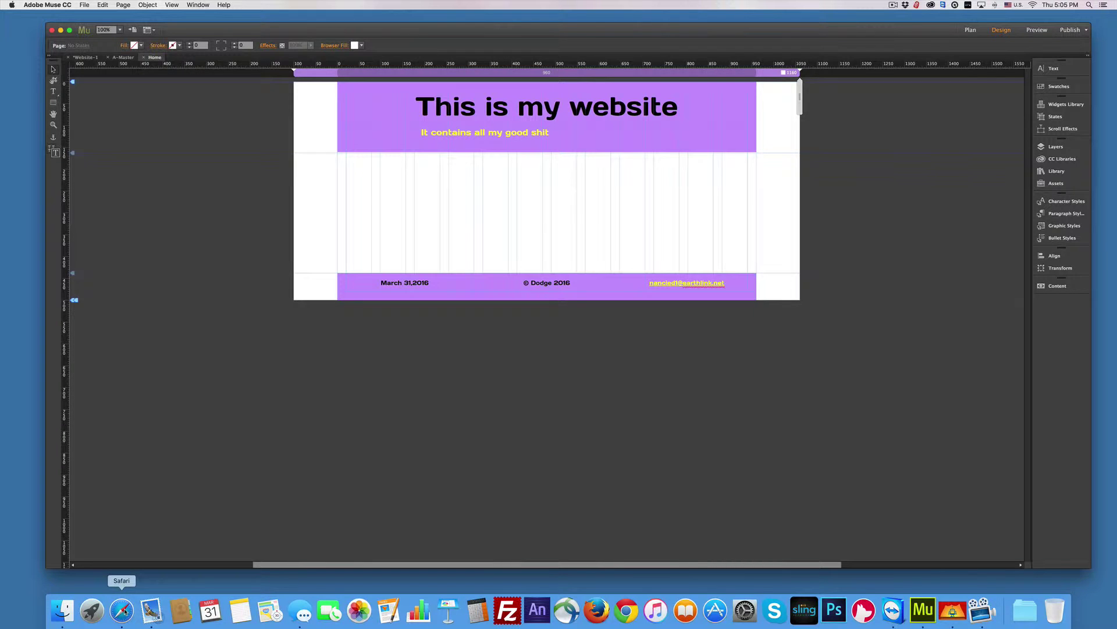
# In Finder, select carblue.jpg in the PhotosVideo Desktop folder and move the window aside
pyautogui.click(62, 609)
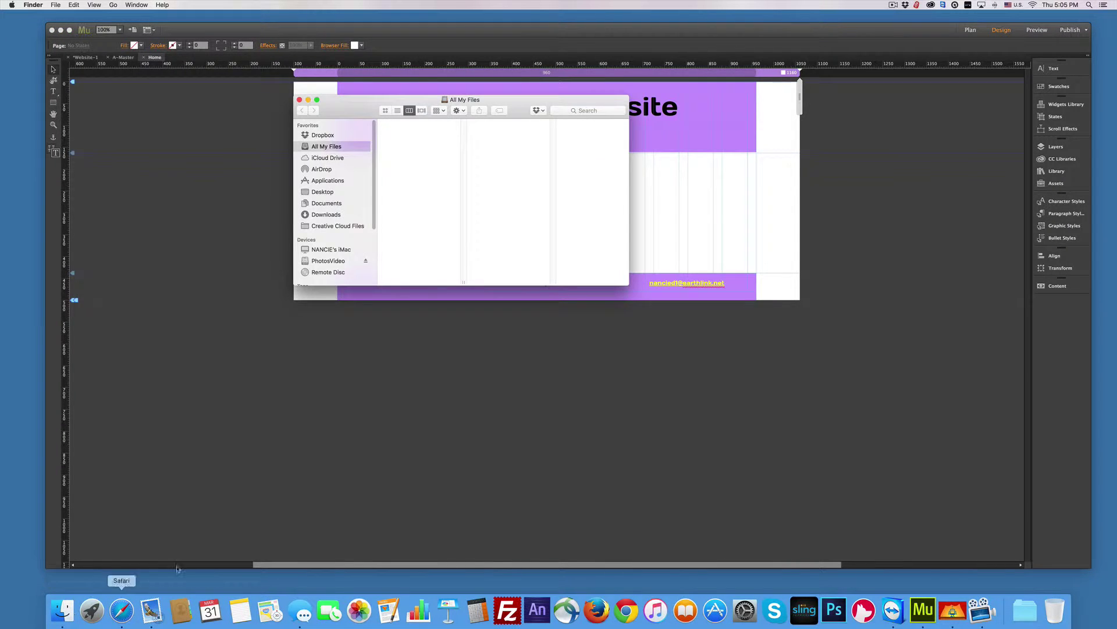
pyautogui.click(329, 261)
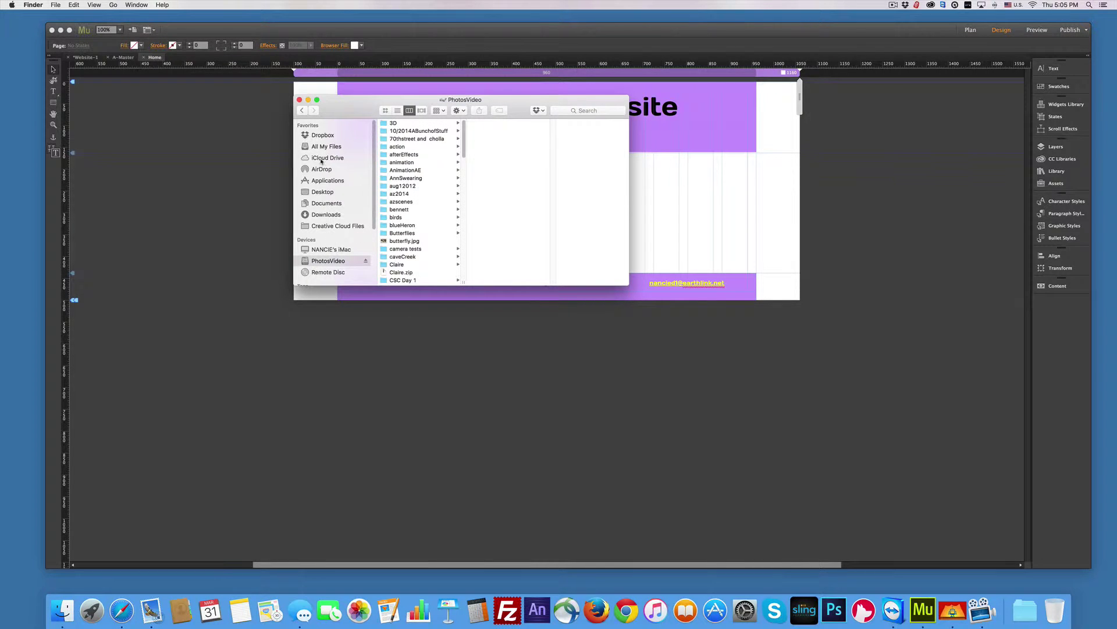
pyautogui.click(322, 193)
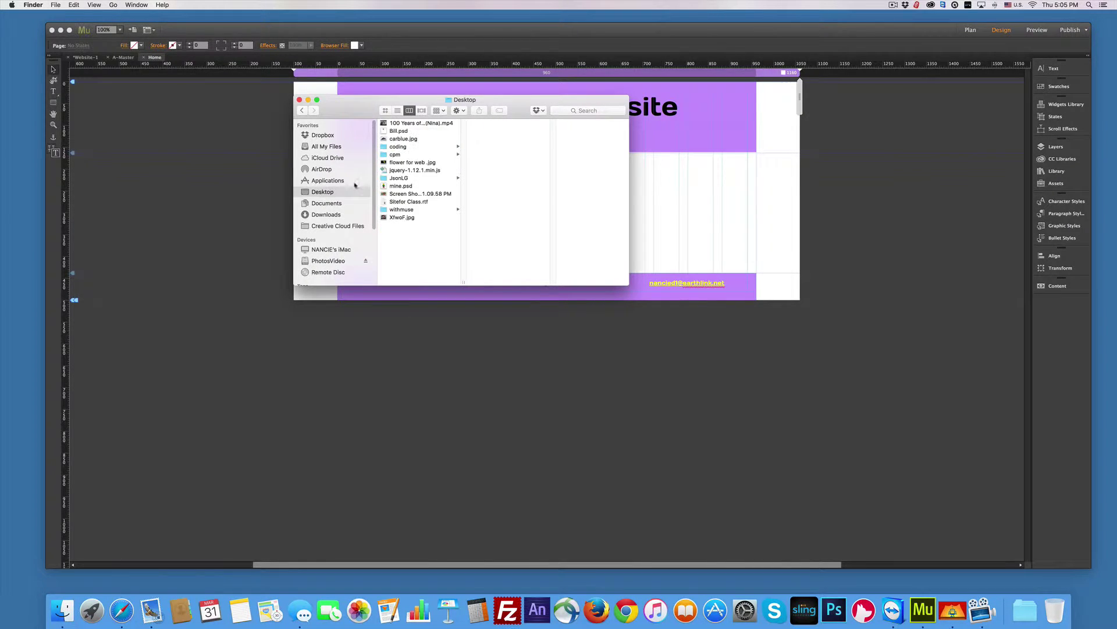
pyautogui.click(395, 139)
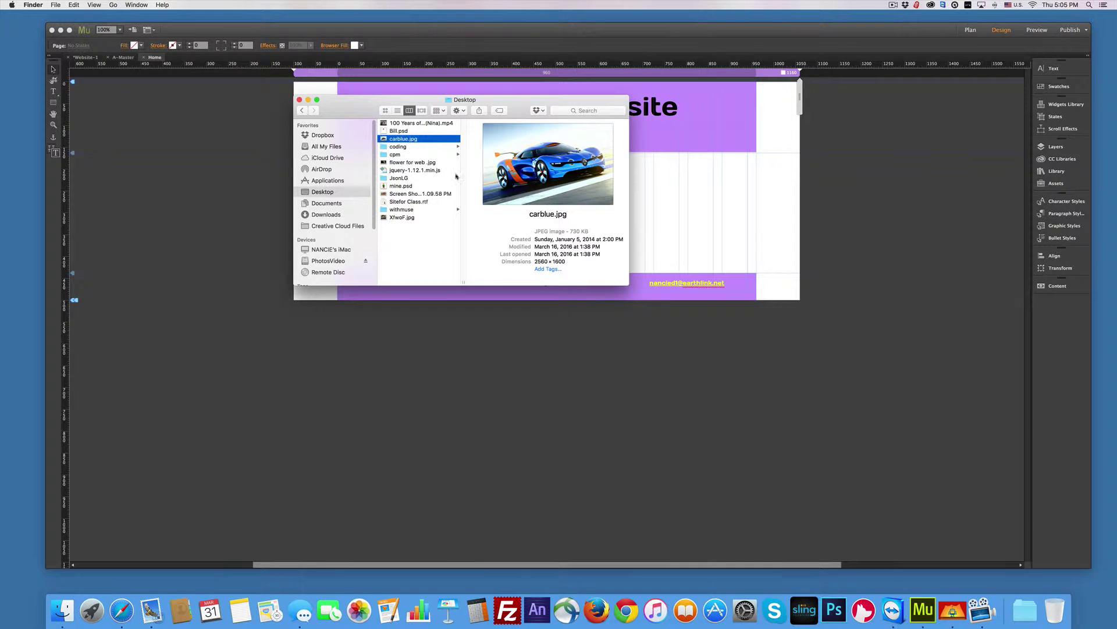
pyautogui.moveTo(379, 108); pyautogui.dragTo(374, 177)
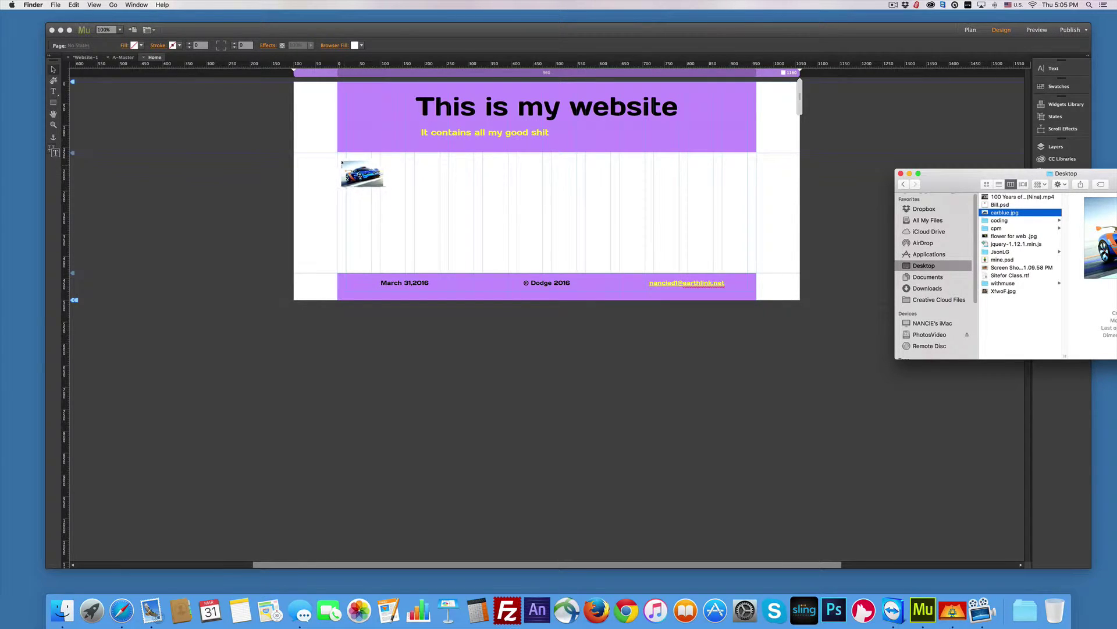
pyautogui.click(339, 157)
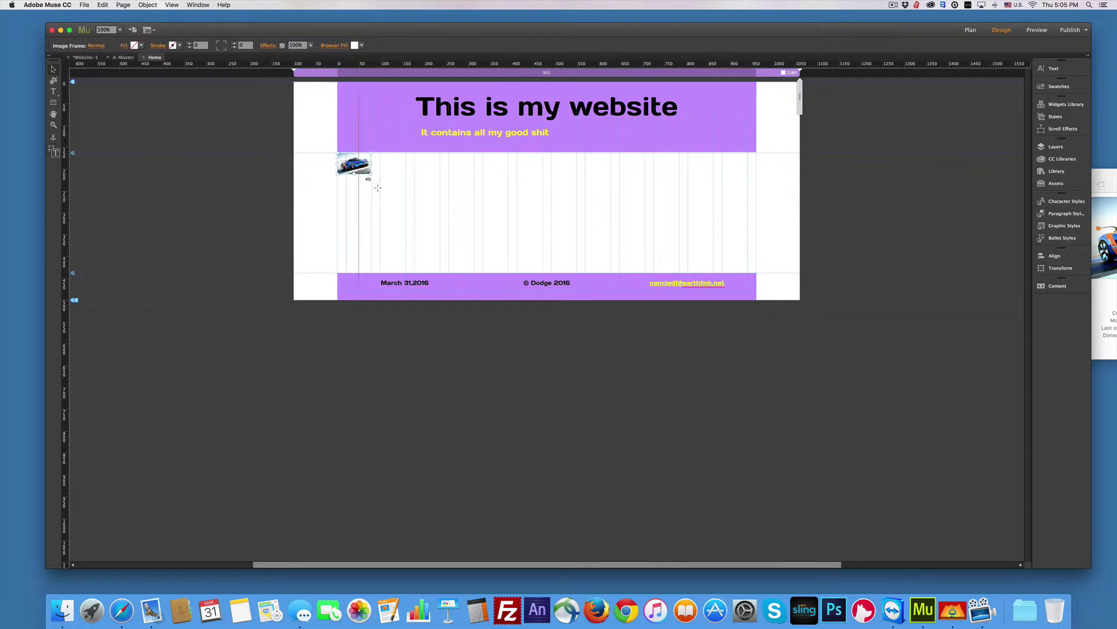
pyautogui.moveTo(389, 195); pyautogui.dragTo(589, 262)
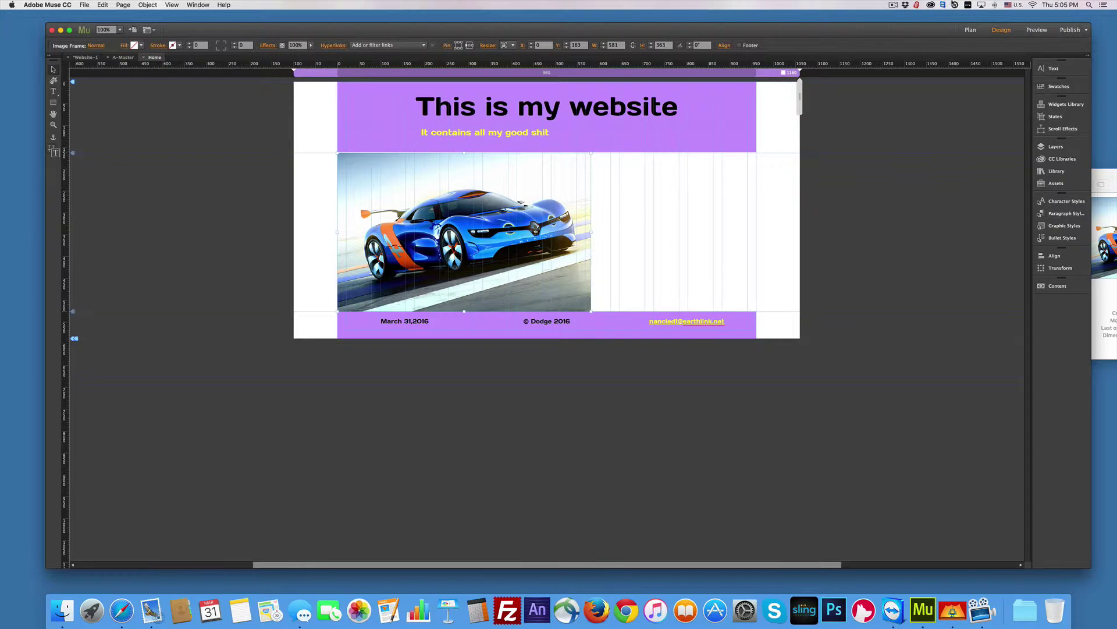
pyautogui.click(1035, 32)
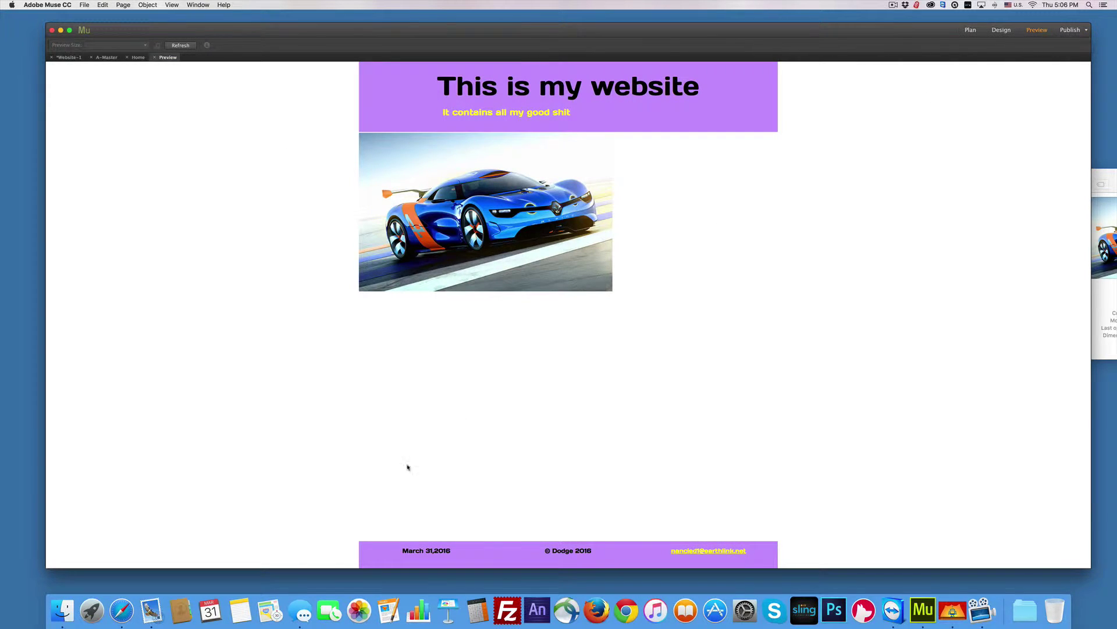
pyautogui.click(1000, 30)
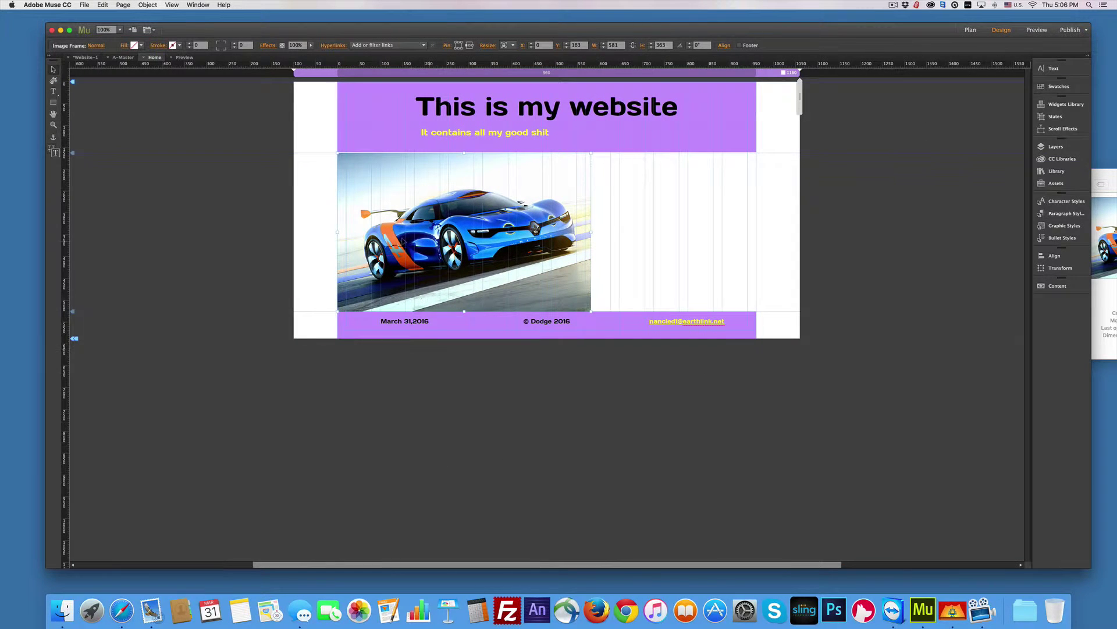
pyautogui.press('Delete')
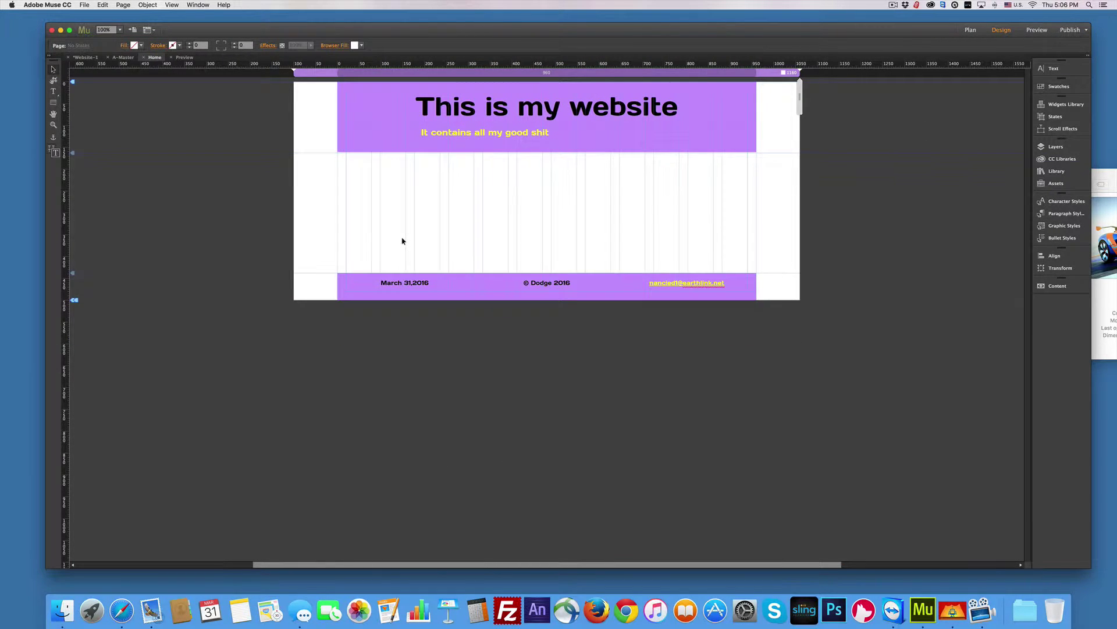
# Draw a rectangle from header to footer and fill it with carblue.jpg from the Desktop
pyautogui.click(53, 102)
pyautogui.moveTo(335, 151)
pyautogui.mouseDown()
pyautogui.moveTo(593, 239)
pyautogui.moveTo(612, 303)
pyautogui.moveTo(633, 328)
pyautogui.moveTo(619, 326)
pyautogui.mouseUp()
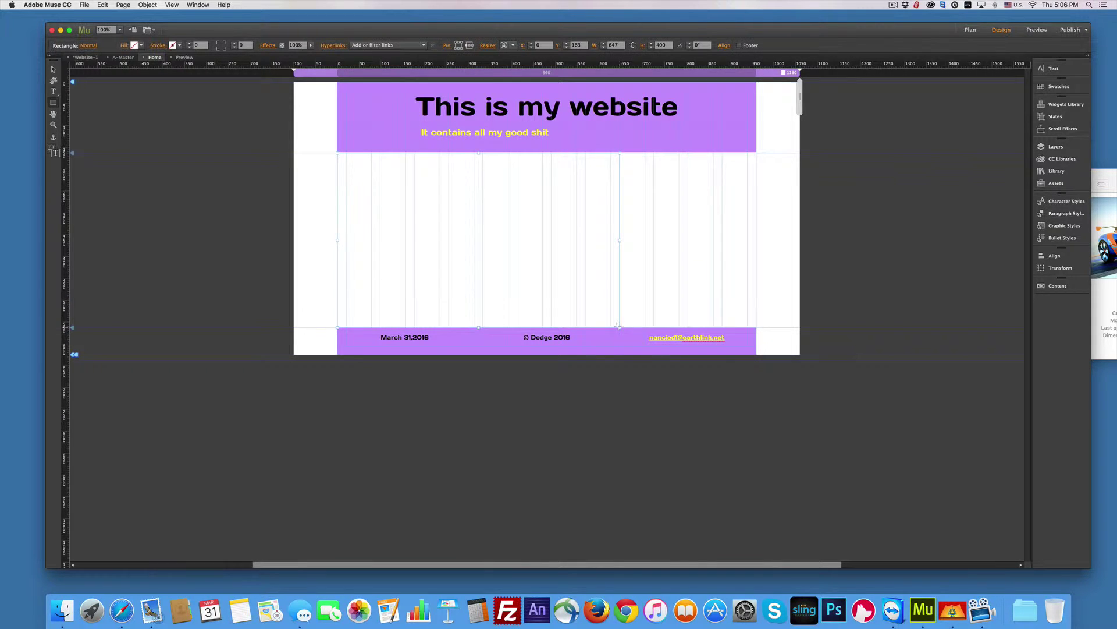
pyautogui.click(121, 45)
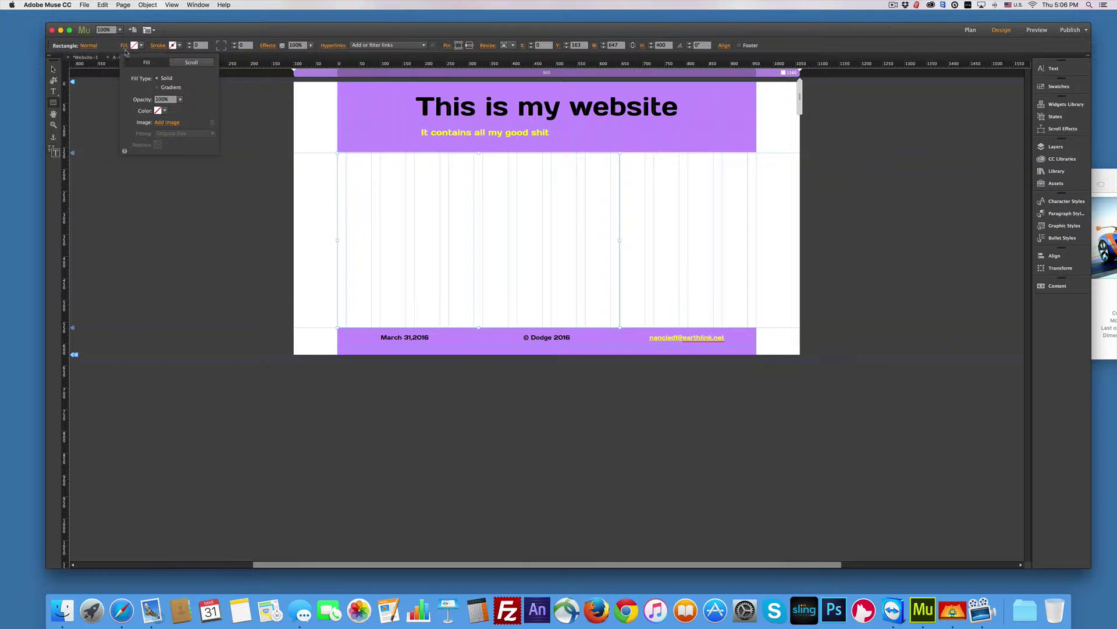
pyautogui.click(167, 122)
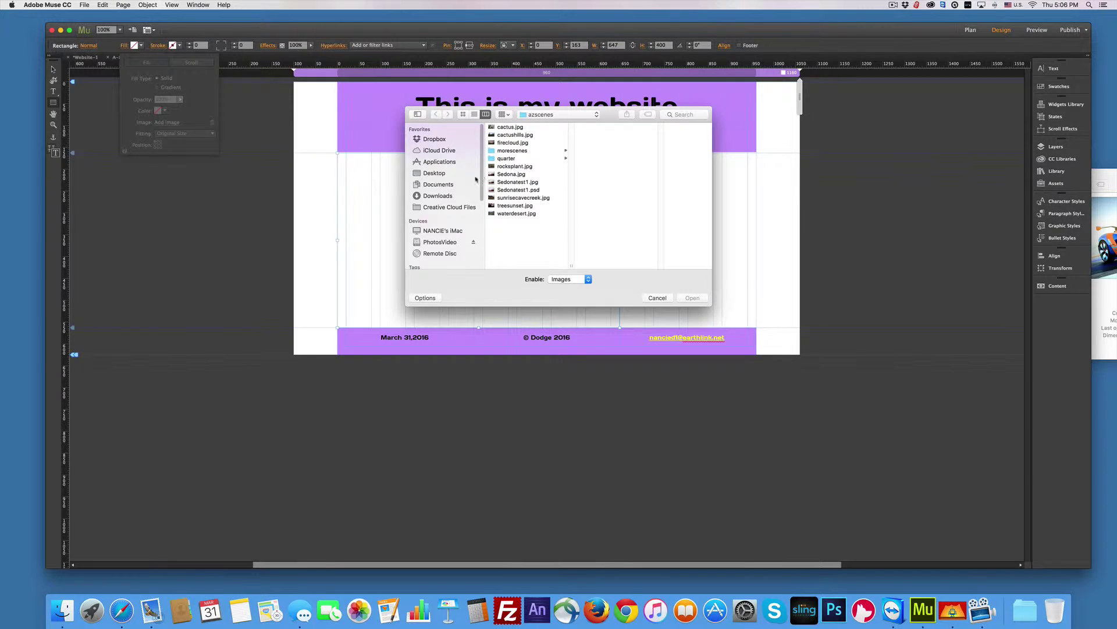
pyautogui.click(446, 174)
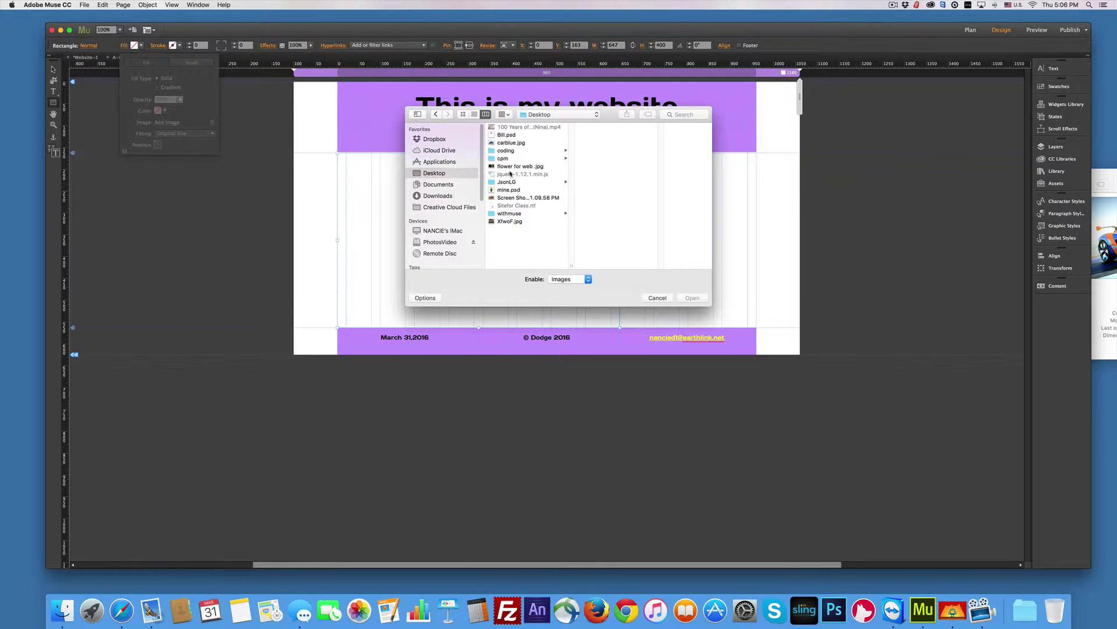
pyautogui.click(507, 144)
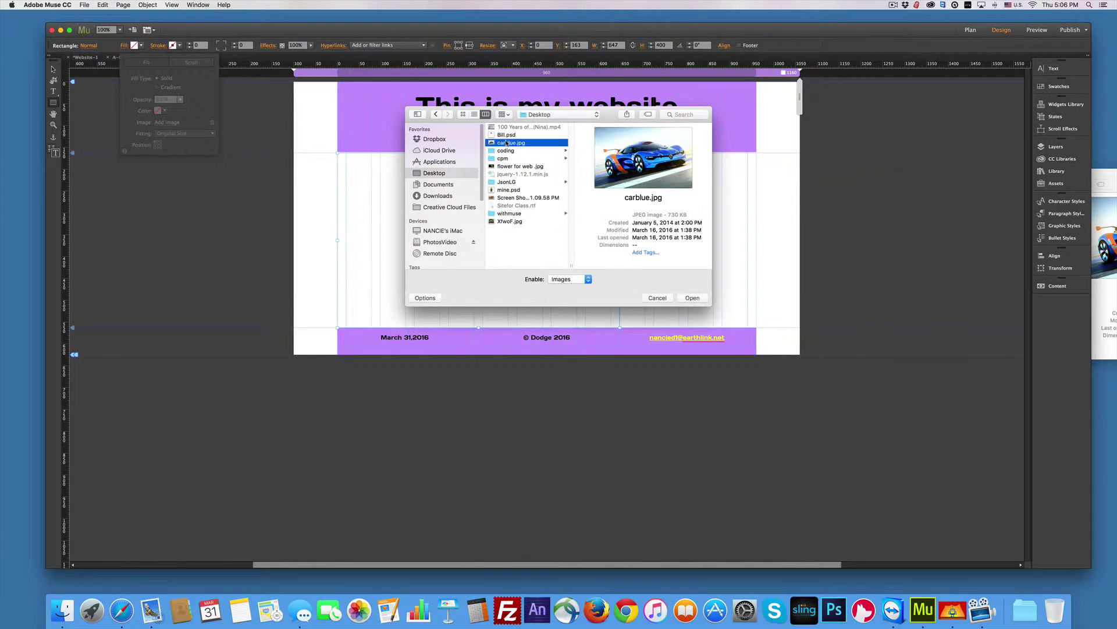
pyautogui.click(693, 298)
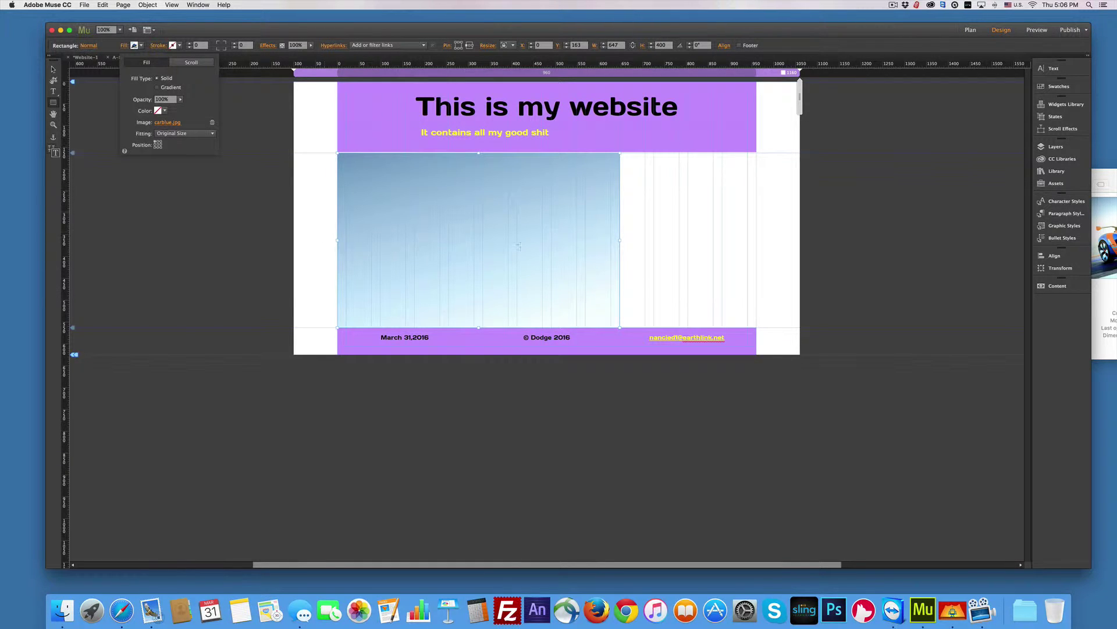
# Try the Fill, Fit, Tile and Tile Horizontally fitting options, ending on Scale To Fill
pyautogui.click(178, 134)
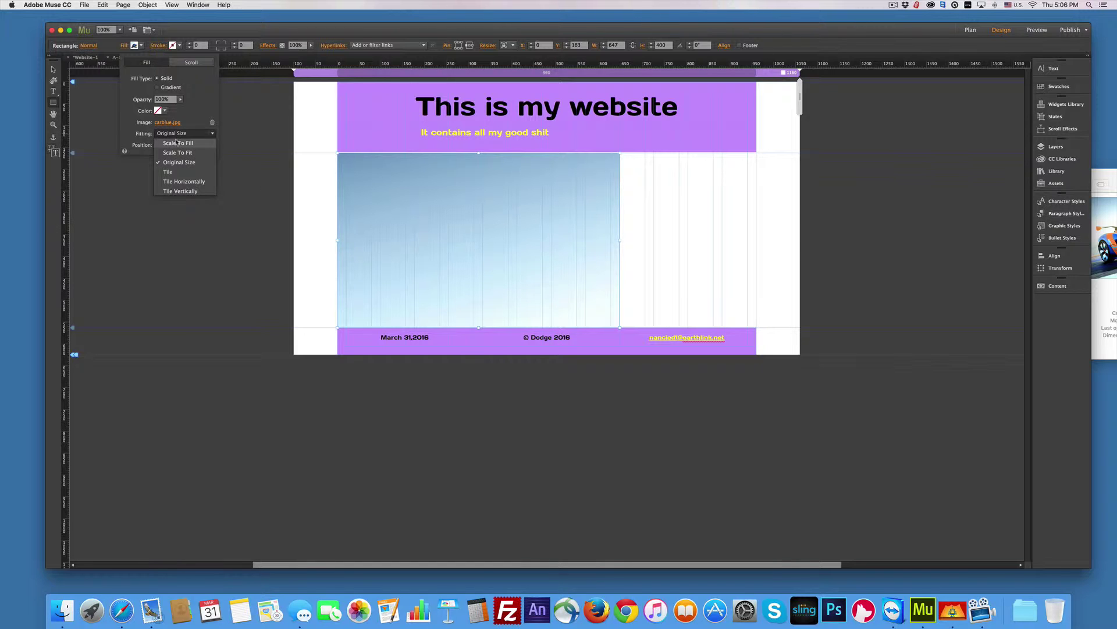
pyautogui.click(177, 142)
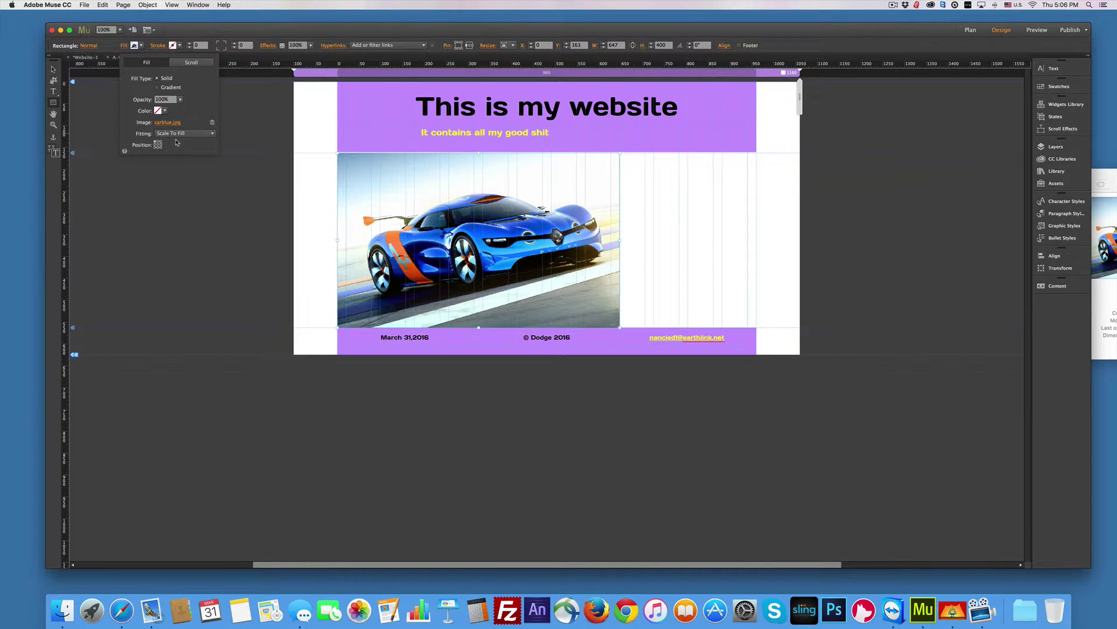
pyautogui.click(178, 133)
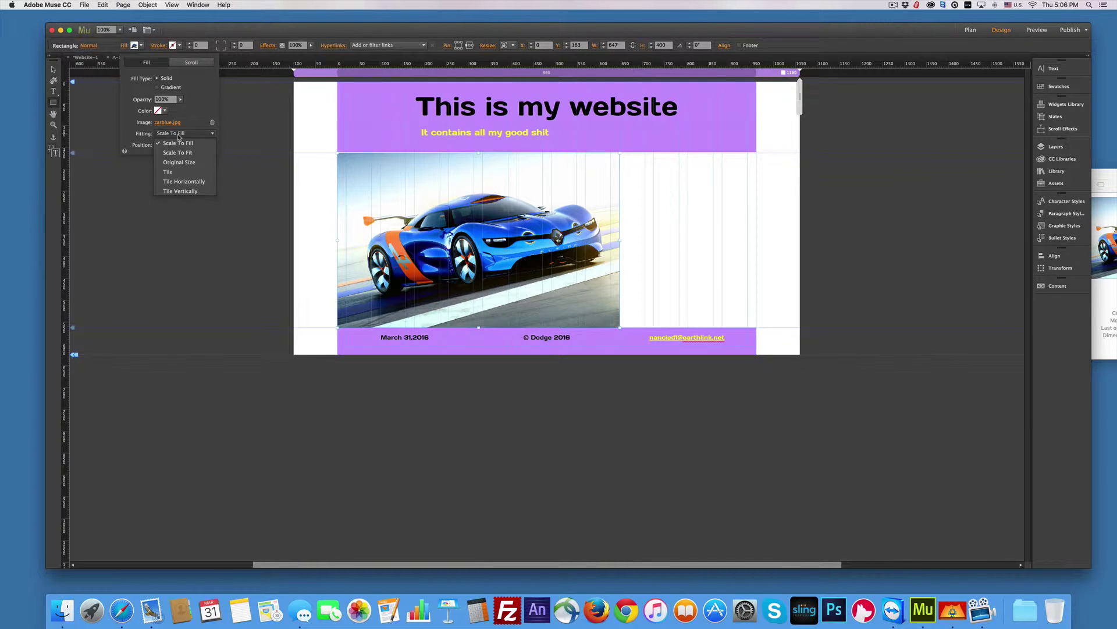
pyautogui.click(178, 153)
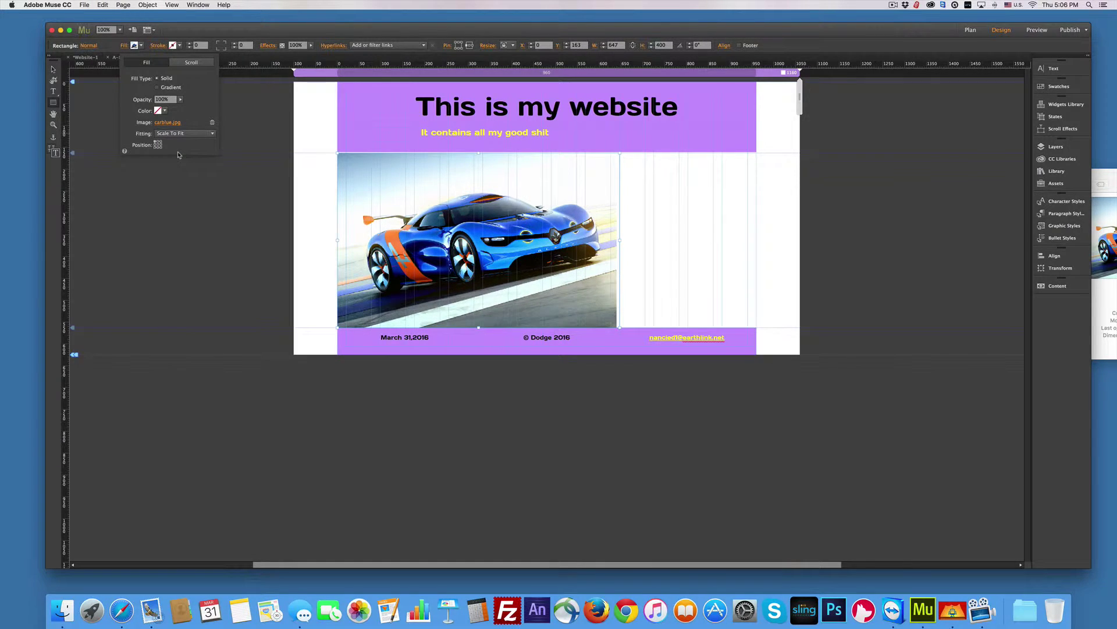
pyautogui.click(178, 134)
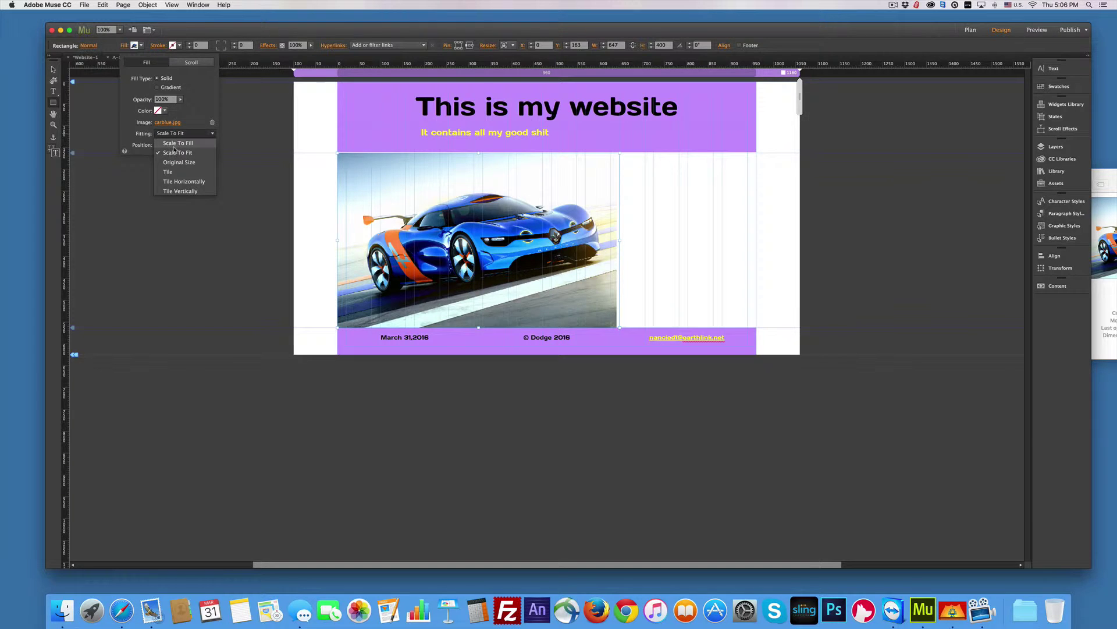
pyautogui.click(176, 144)
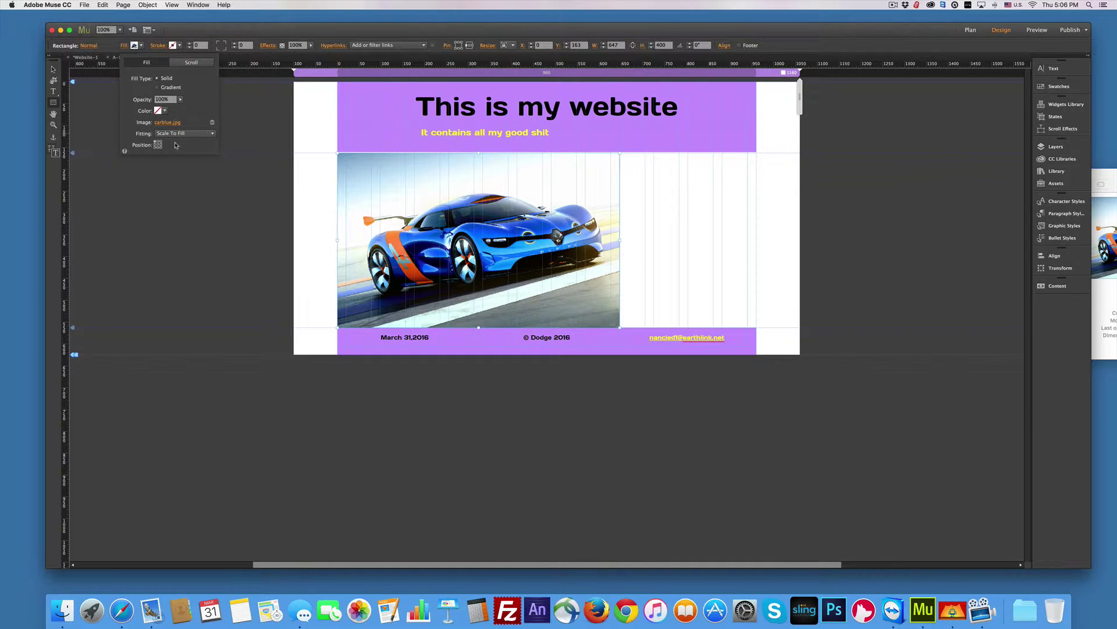
pyautogui.click(176, 134)
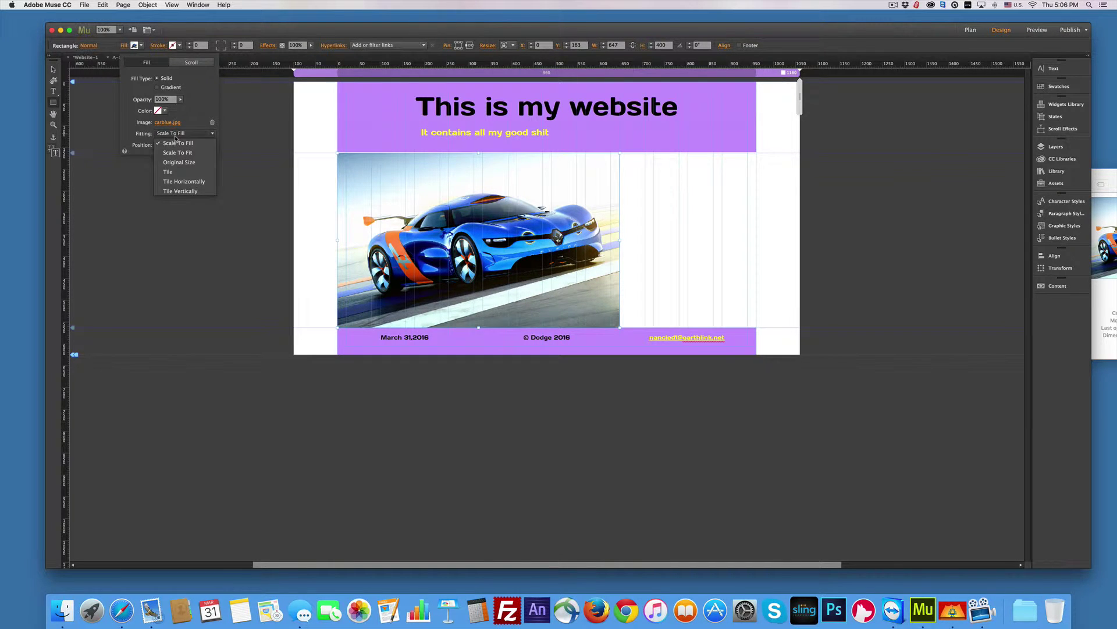
pyautogui.click(175, 173)
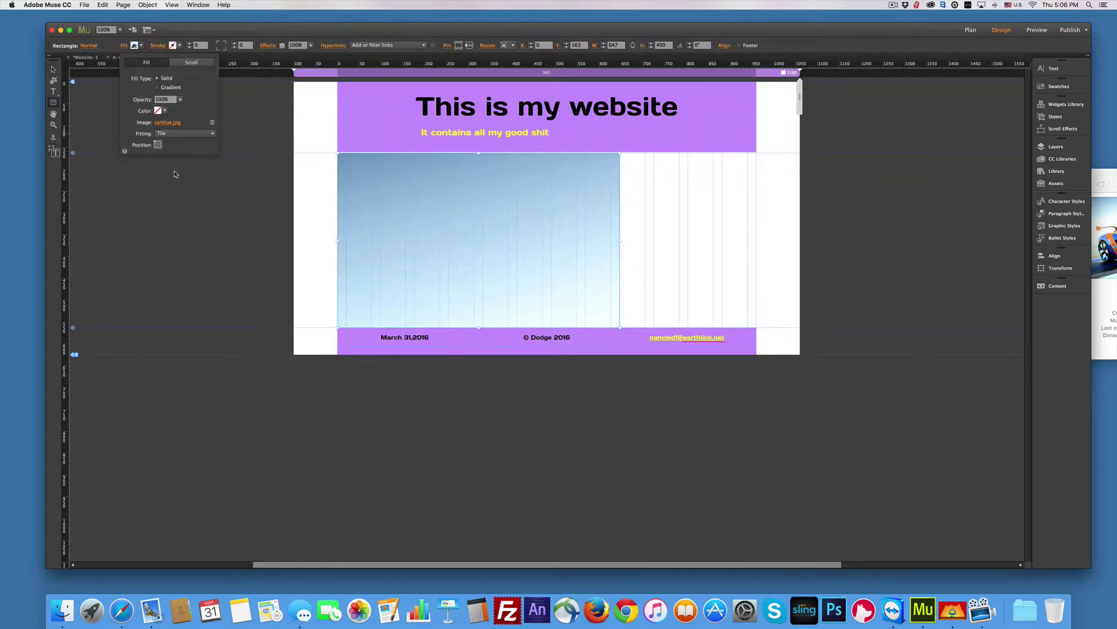
pyautogui.click(175, 134)
pyautogui.click(172, 182)
pyautogui.click(173, 133)
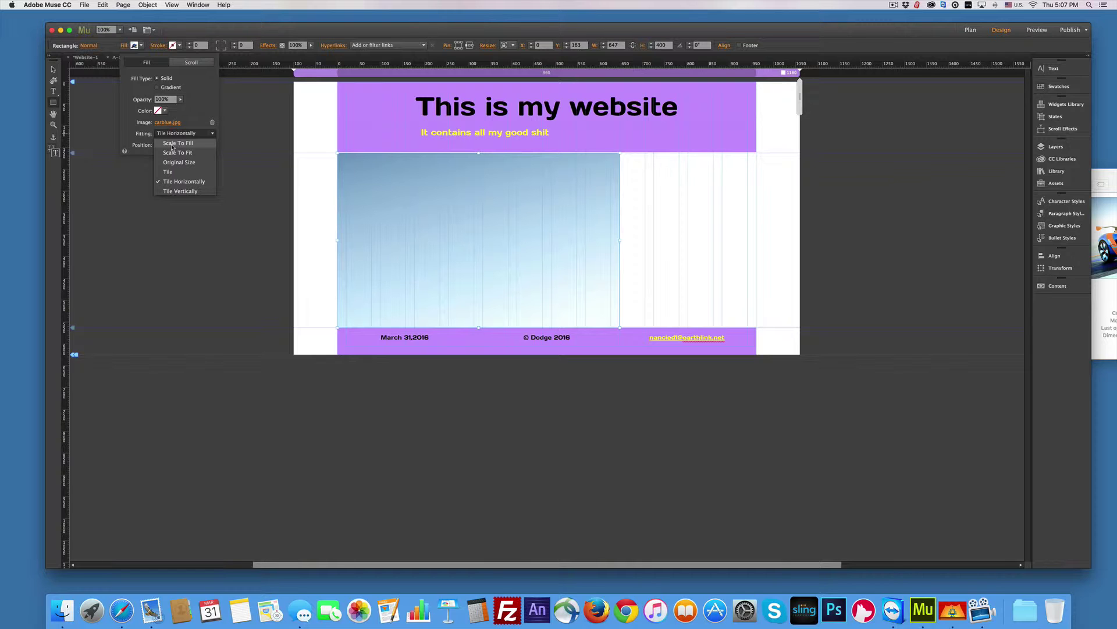
pyautogui.click(172, 143)
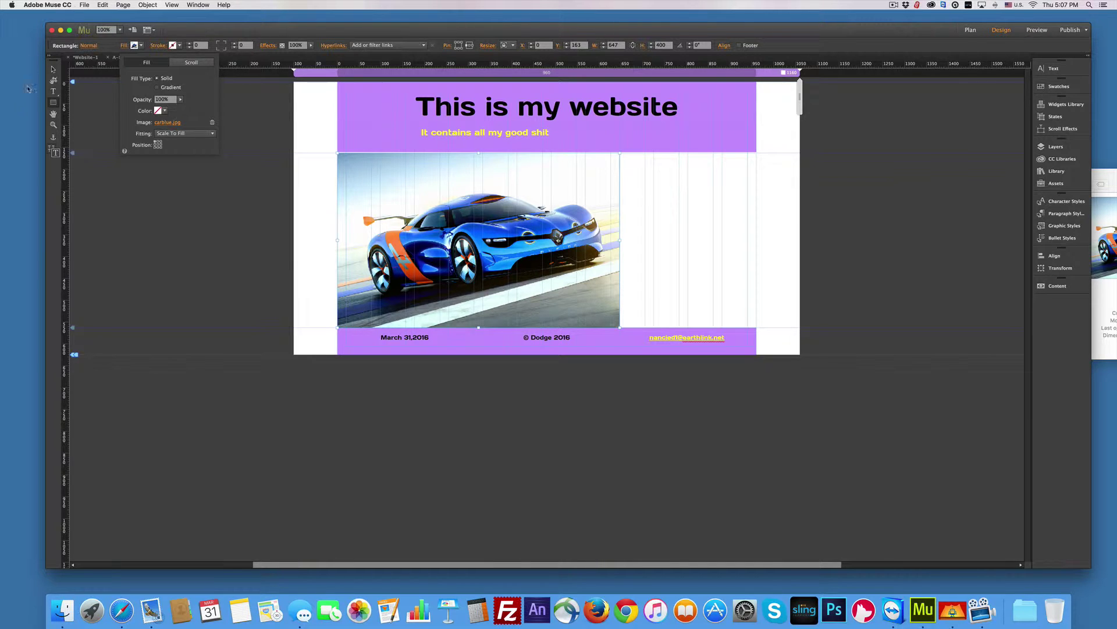
# Draw a text frame right of the car image and type 'This is a cool blue car' plus a new line
pyautogui.click(53, 103)
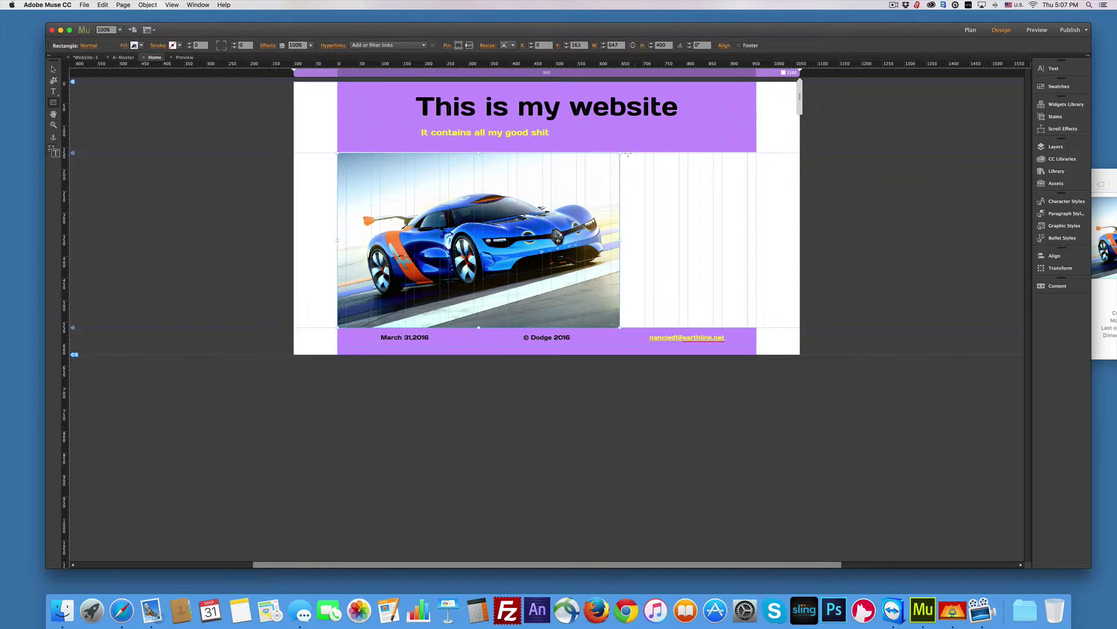
pyautogui.moveTo(626, 153); pyautogui.dragTo(753, 324)
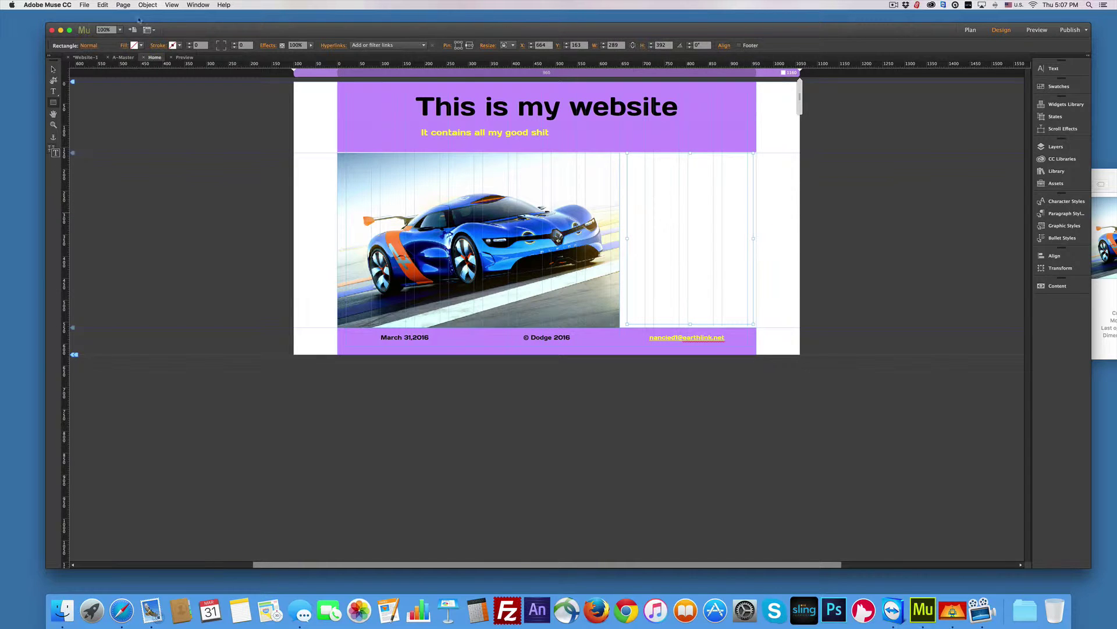
pyautogui.click(54, 92)
pyautogui.press('m')
pyautogui.click(531, 166)
pyautogui.click(54, 91)
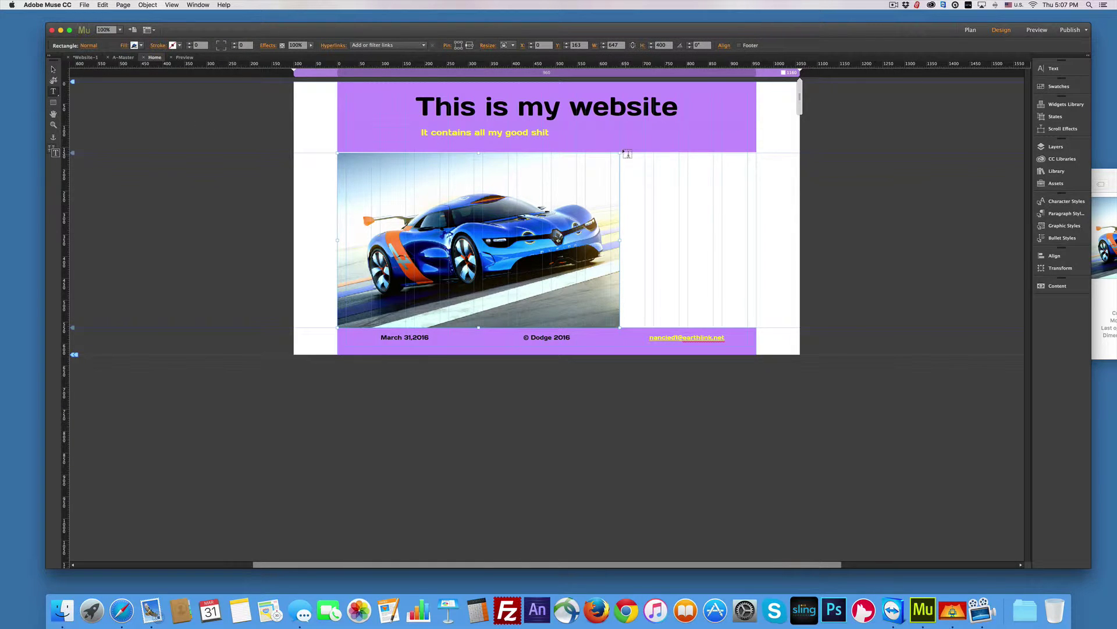
pyautogui.moveTo(627, 154); pyautogui.dragTo(753, 325)
pyautogui.write('This is a co')
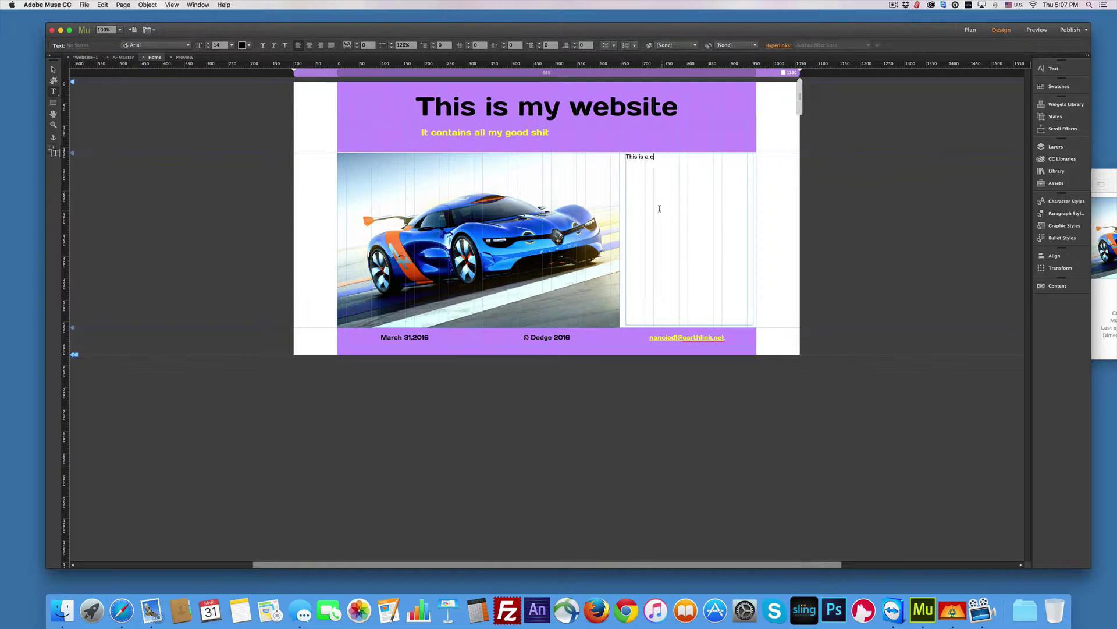
pyautogui.write('ol blue car')
pyautogui.press('Return')
# In Safari, search 'ipsum' and open the lipsum.com 'Lorem Ipsum - All the facts' page
pyautogui.click(123, 610)
pyautogui.moveTo(459, 83); pyautogui.dragTo(389, 93)
pyautogui.write('ipsu')
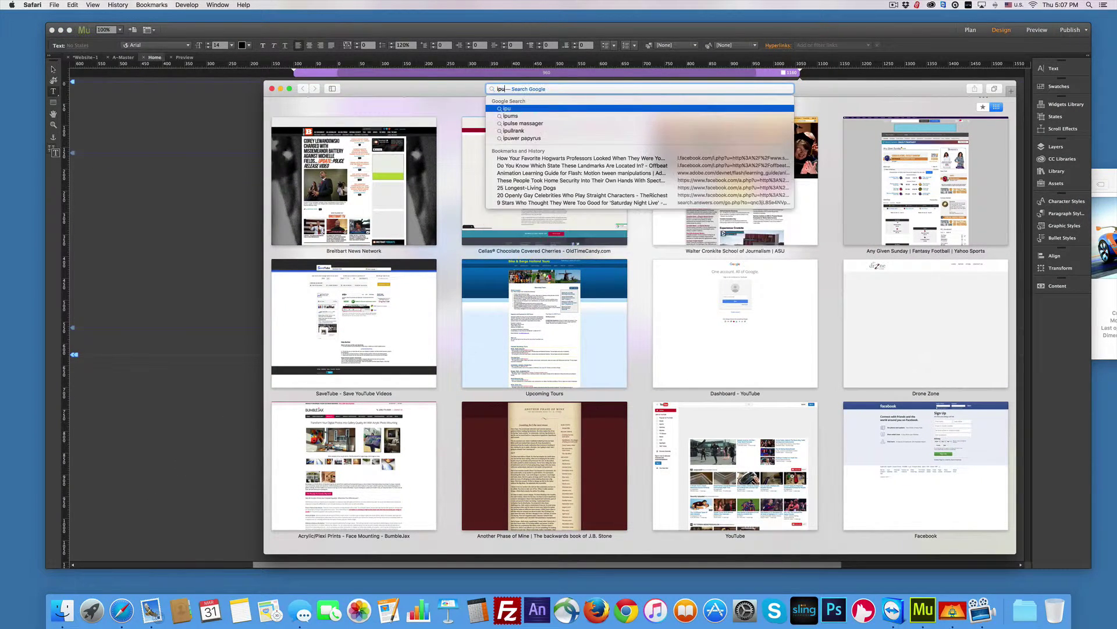
pyautogui.write('m')
pyautogui.press('Return')
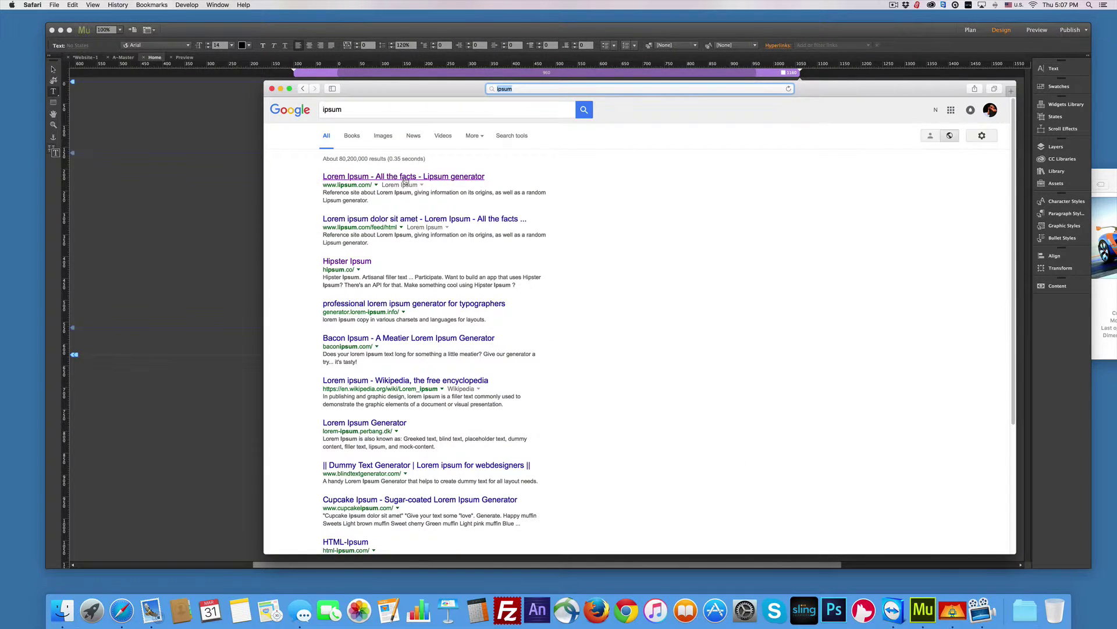
pyautogui.click(406, 178)
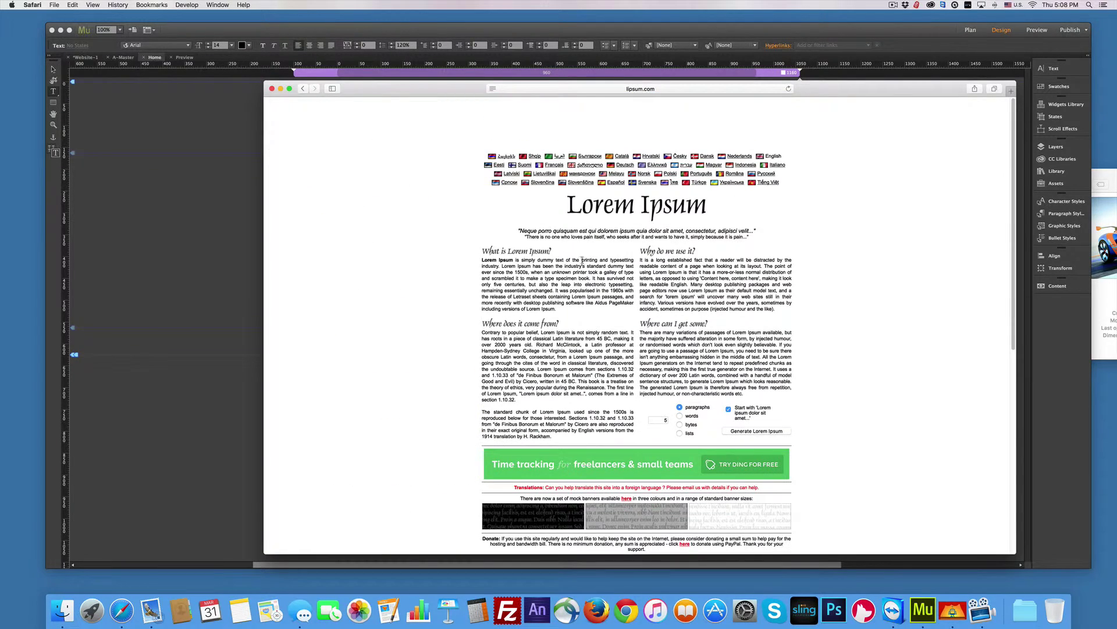
# Copy the 'What is Lorem Ipsum?' paragraph, close Safari, and click into the Muse text frame
pyautogui.scroll(-10, 582, 260)
pyautogui.scroll(5, 583, 266)
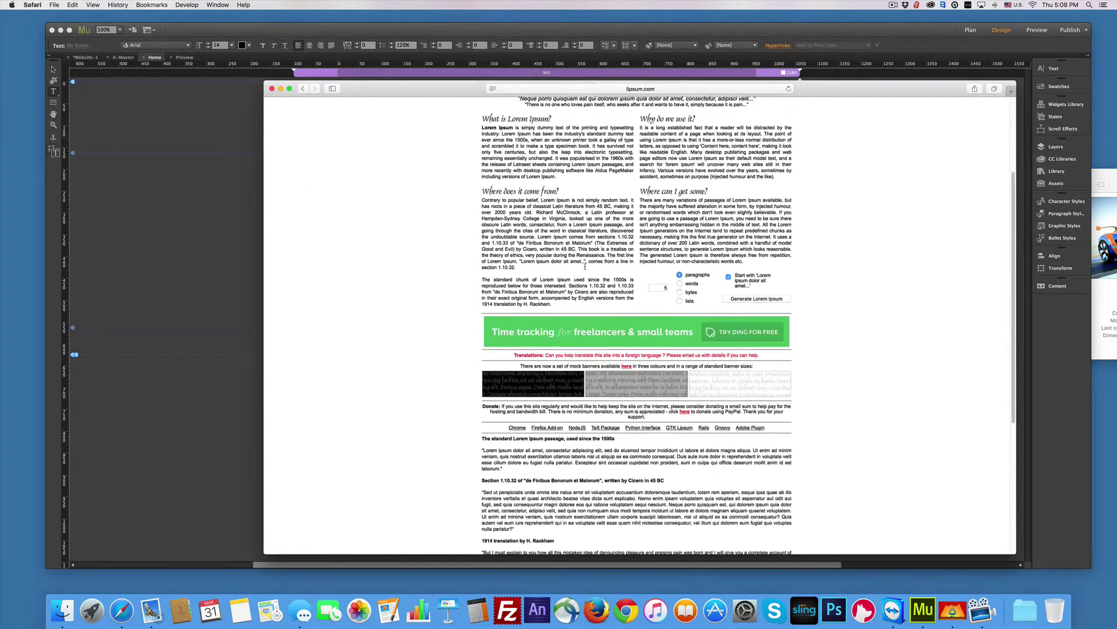
pyautogui.scroll(1, 583, 266)
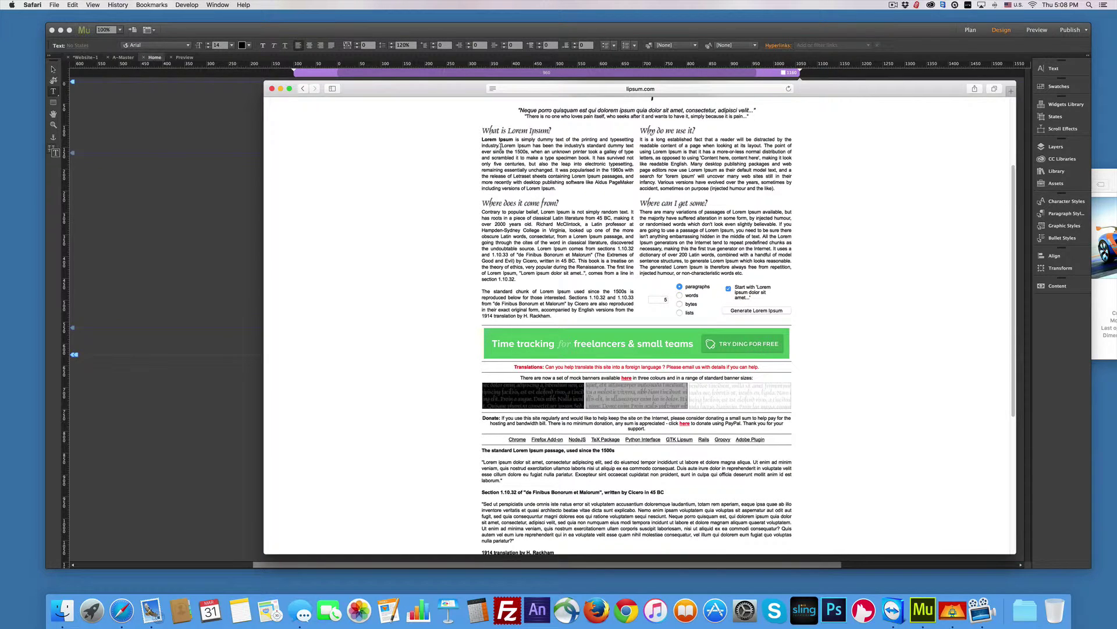
pyautogui.moveTo(500, 145); pyautogui.dragTo(552, 189)
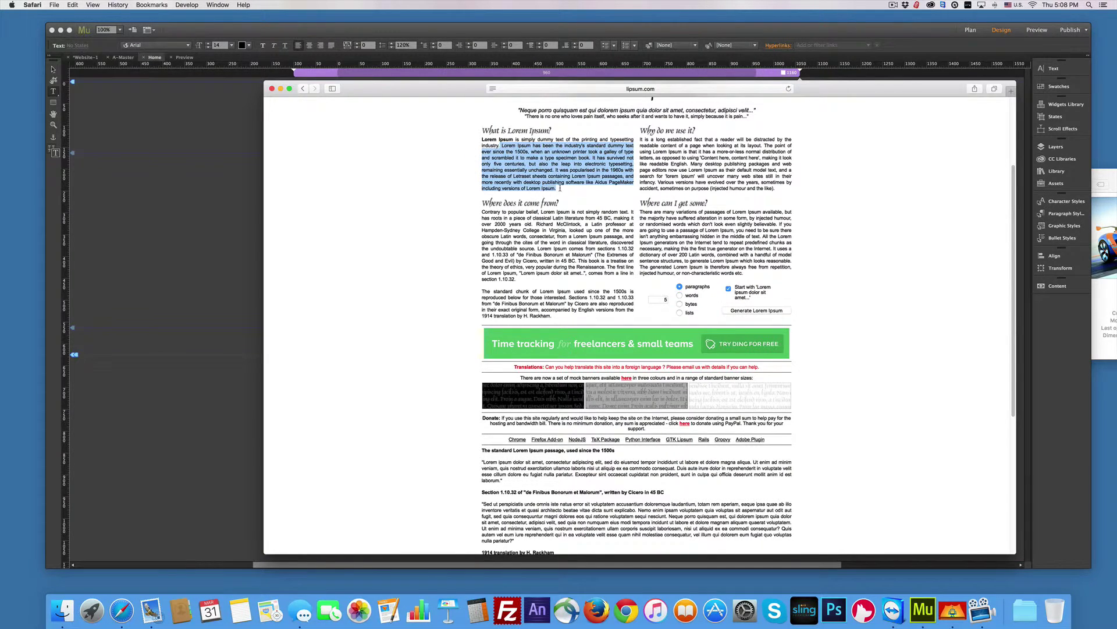
pyautogui.press('super+c')
pyautogui.click(271, 89)
pyautogui.click(638, 181)
# Paste the Lorem Ipsum paragraph under the heading and set the text font to Days One
pyautogui.press('super+v')
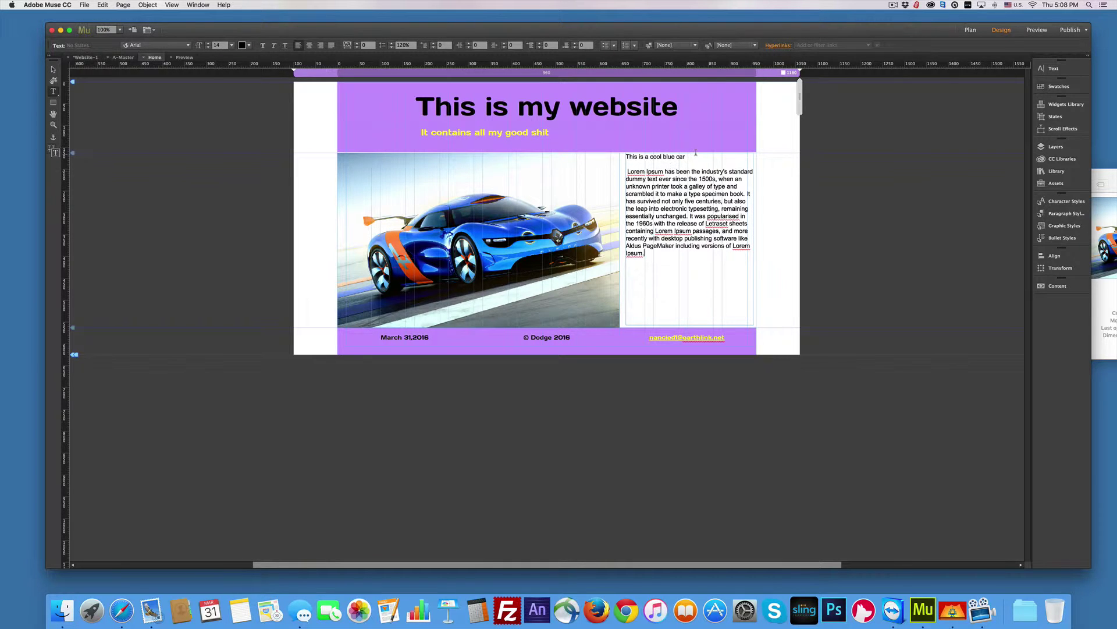
pyautogui.moveTo(685, 156); pyautogui.dragTo(732, 263)
pyautogui.click(624, 158)
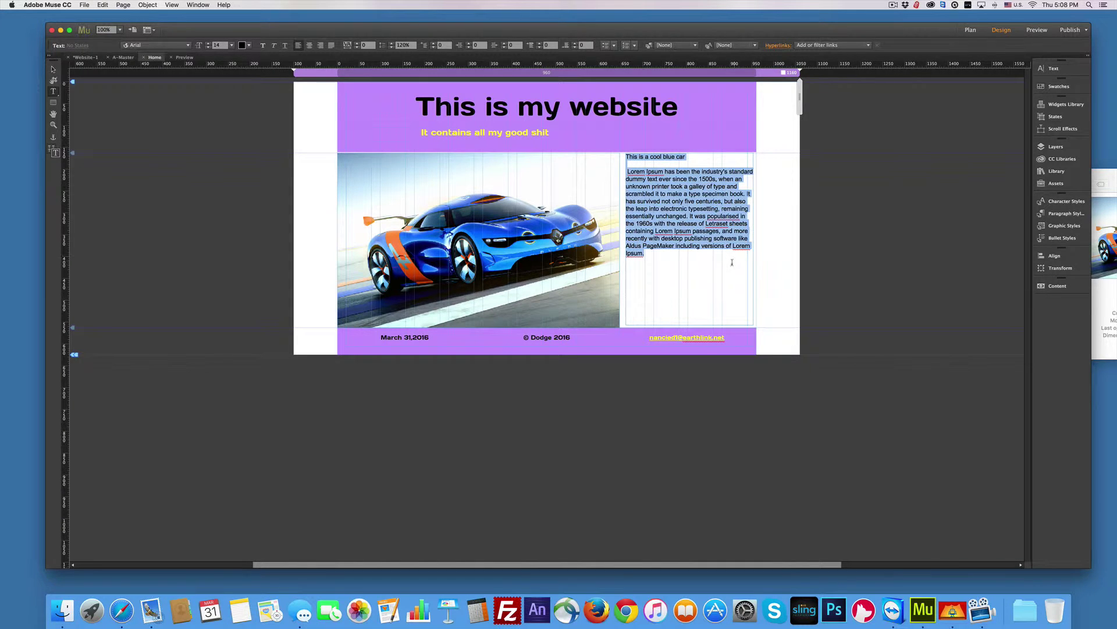
pyautogui.click(190, 45)
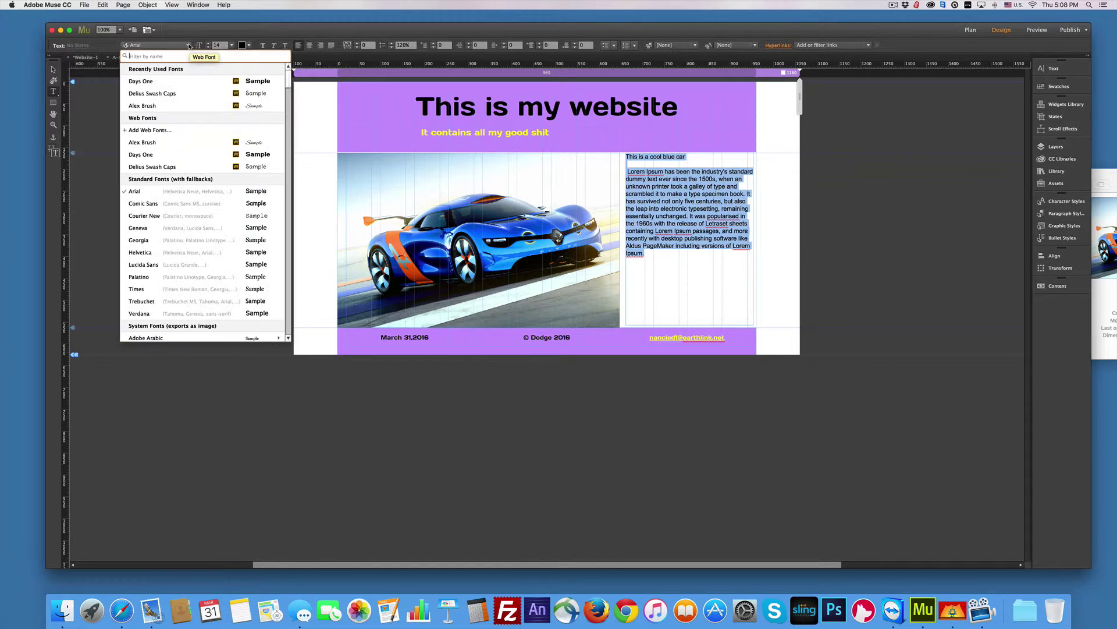
pyautogui.click(146, 84)
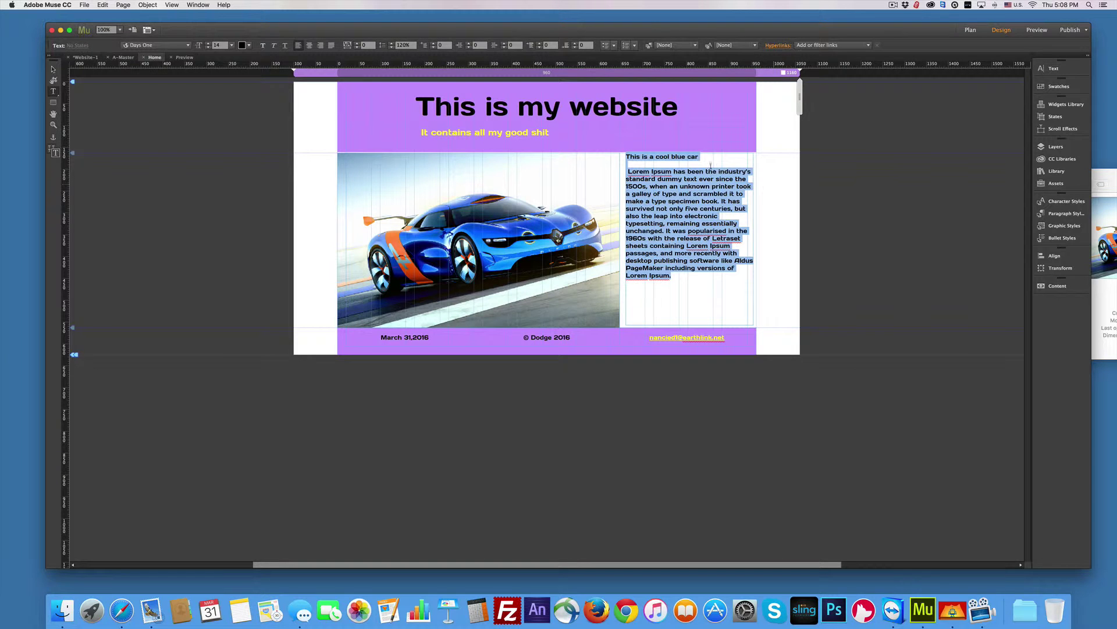
# Set leading to about 180% and delete the stray space before the Lorem Ipsum paragraph
pyautogui.click(404, 46)
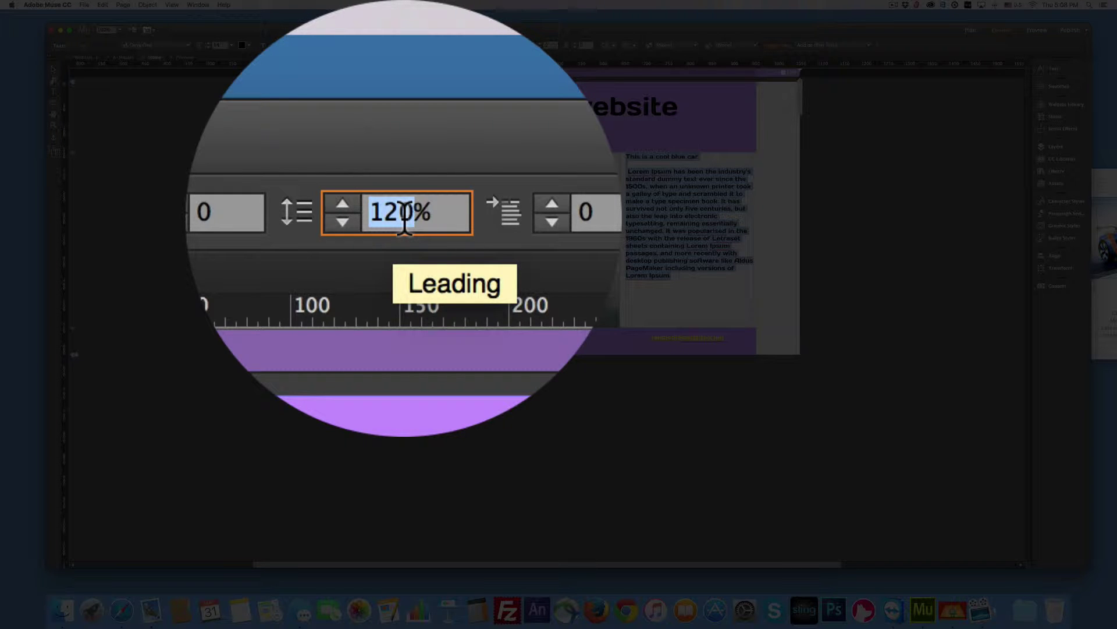
pyautogui.write('180')
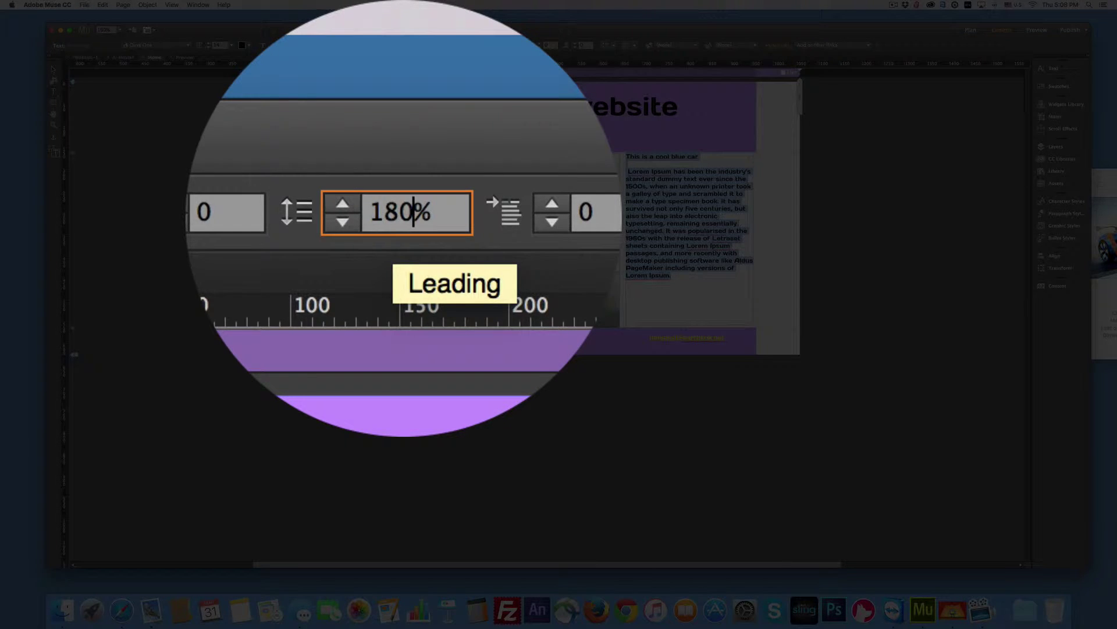
pyautogui.press('Return')
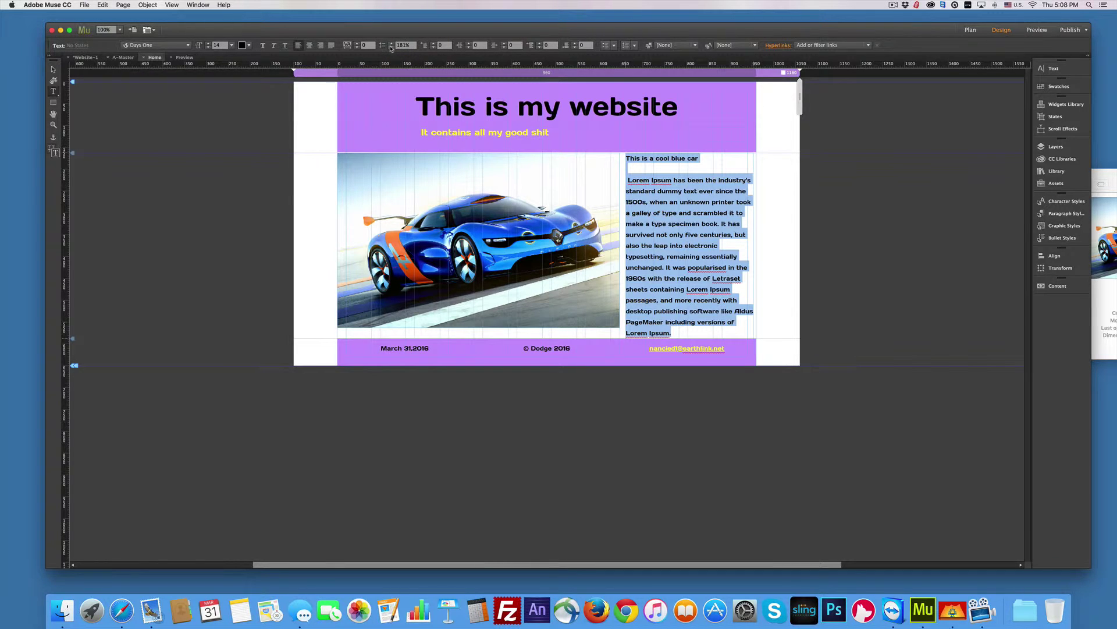
pyautogui.click(392, 48)
pyautogui.click(391, 48)
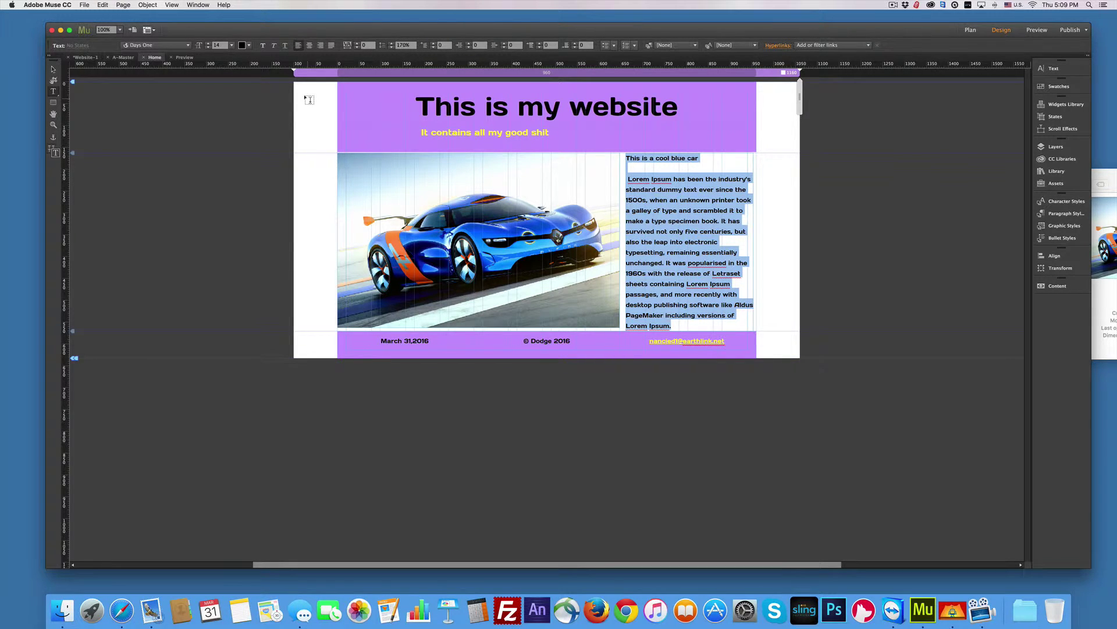
pyautogui.click(739, 202)
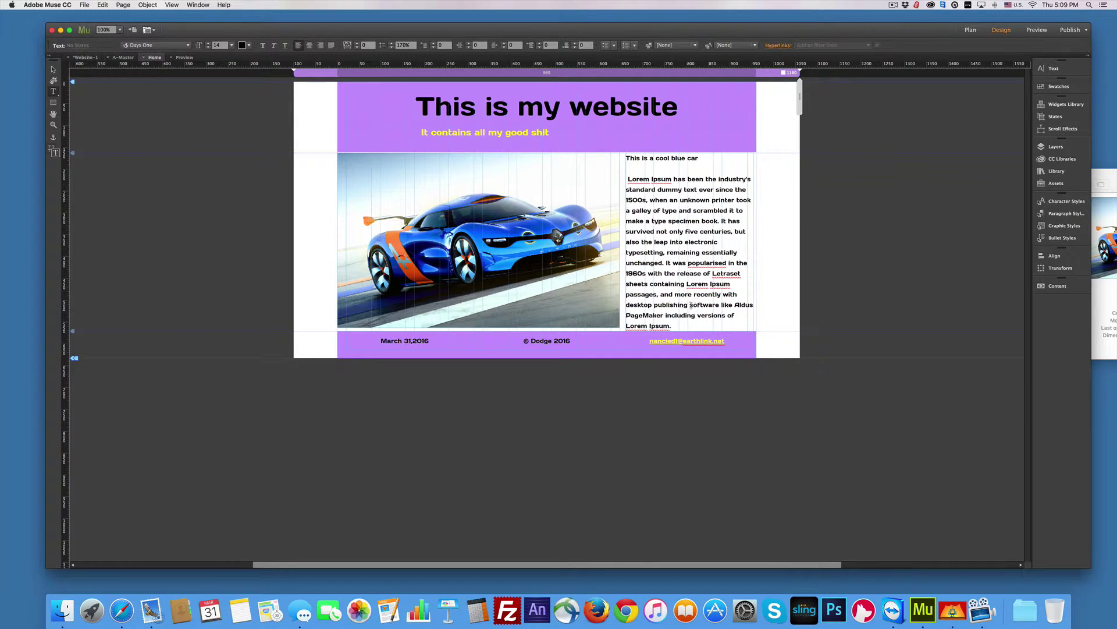
pyautogui.click(625, 179)
pyautogui.press('Delete')
pyautogui.moveTo(625, 178); pyautogui.dragTo(675, 327)
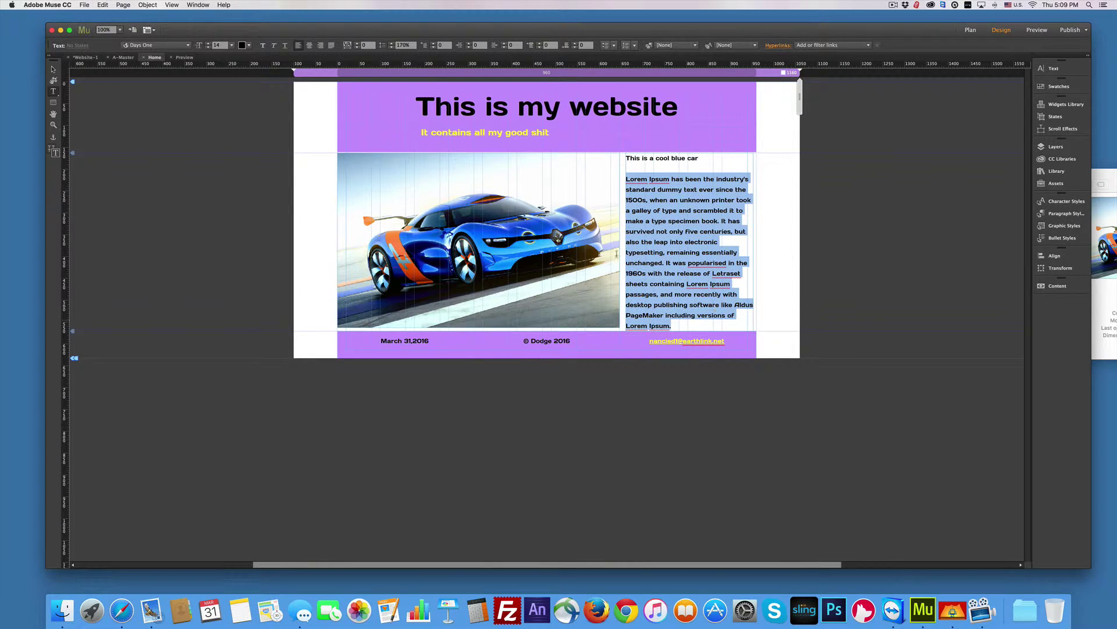
# Create a new paragraph style from the heading, name it Subhead1, and tag it <h2> Subhead
pyautogui.press('shift+super+Up')
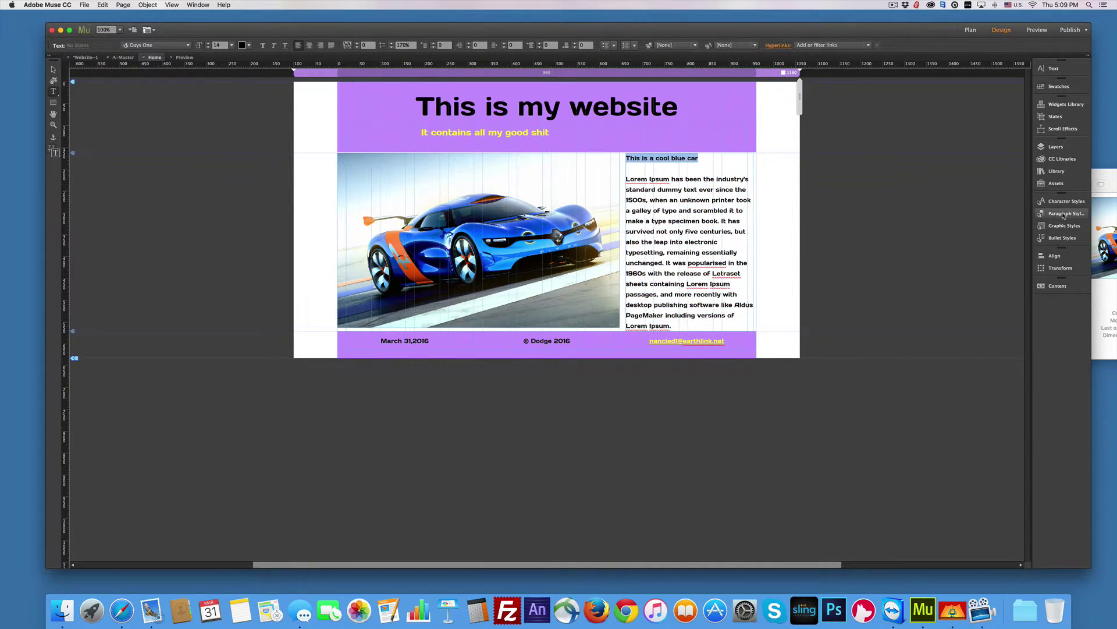
pyautogui.click(1064, 214)
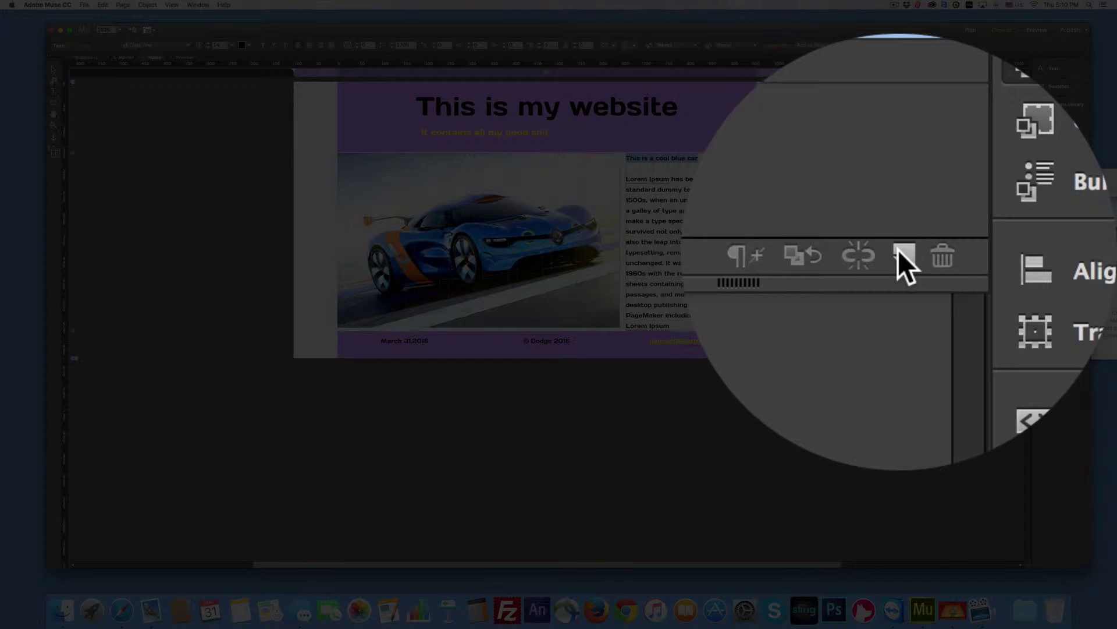
pyautogui.click(1016, 252)
pyautogui.doubleClick(958, 215)
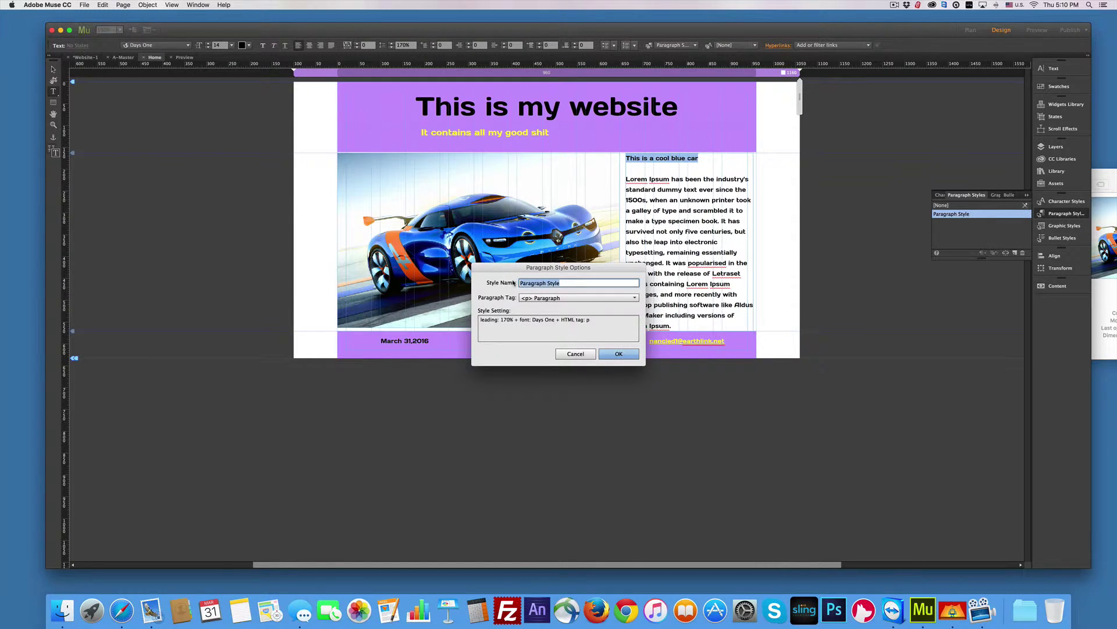
pyautogui.write('SUbhead')
pyautogui.press('BackSpace')
pyautogui.write('u')
pyautogui.click(552, 301)
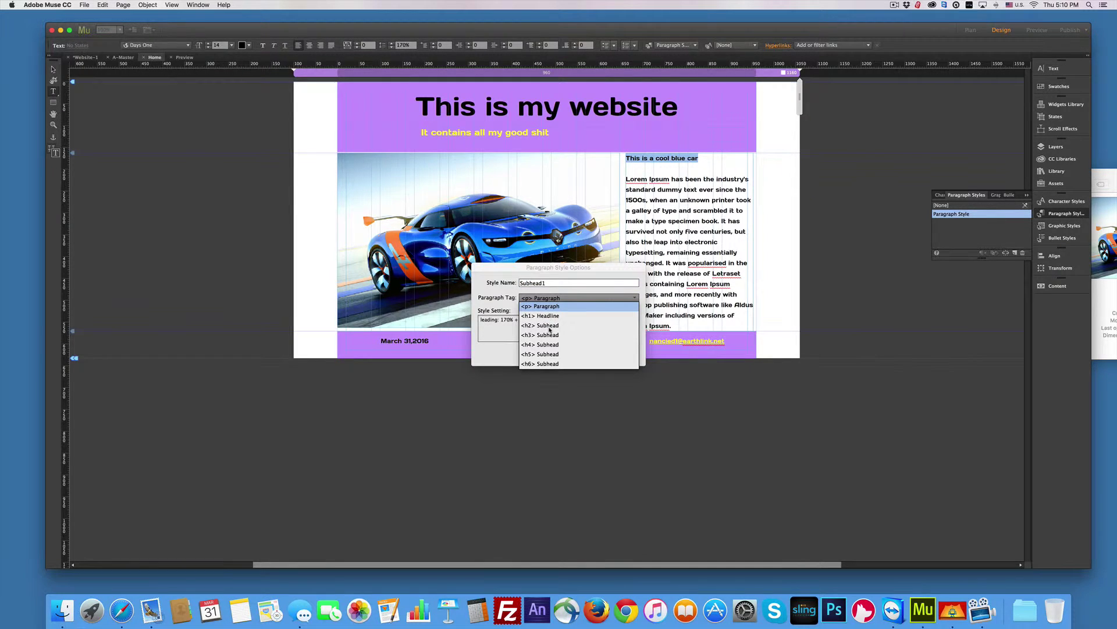
pyautogui.click(549, 326)
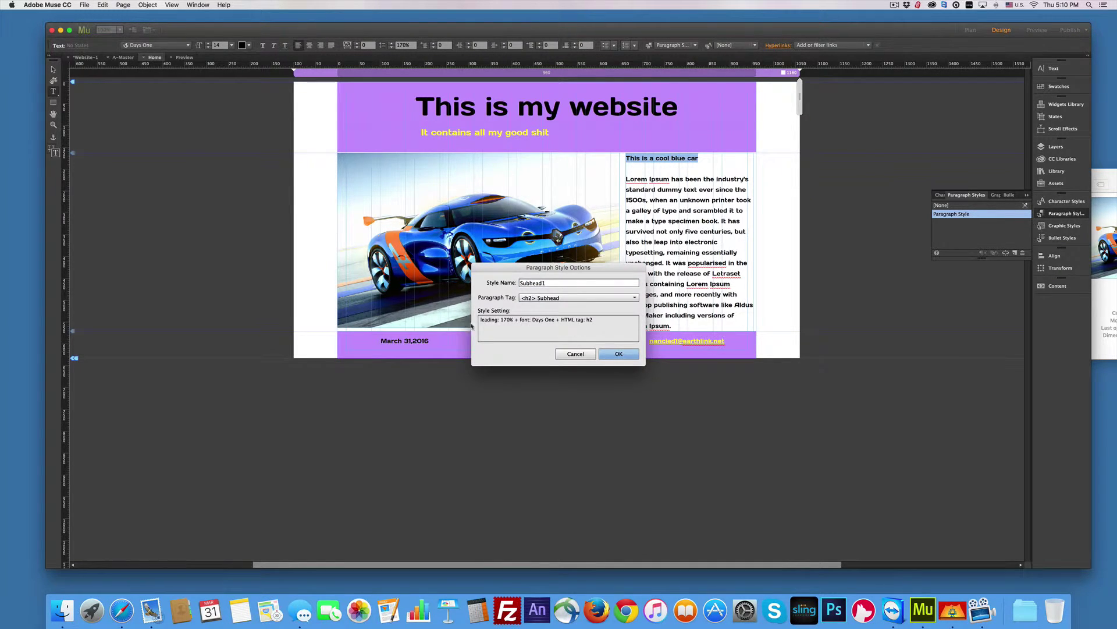
pyautogui.click(615, 354)
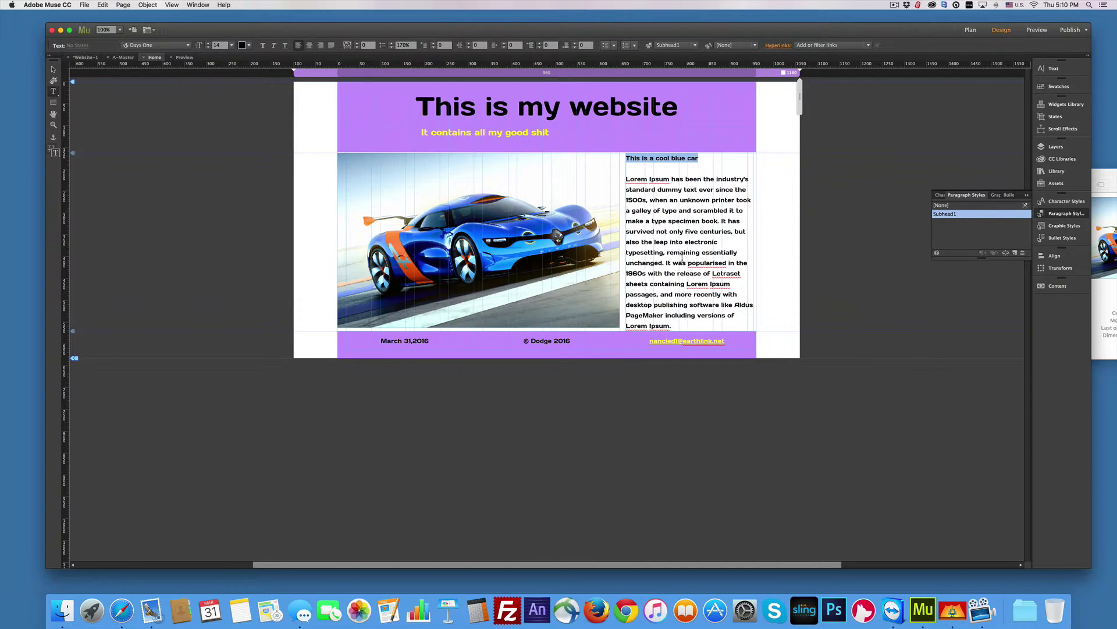
# Set the heading's font size to 24 and redefine Subhead1 from it
pyautogui.click(231, 46)
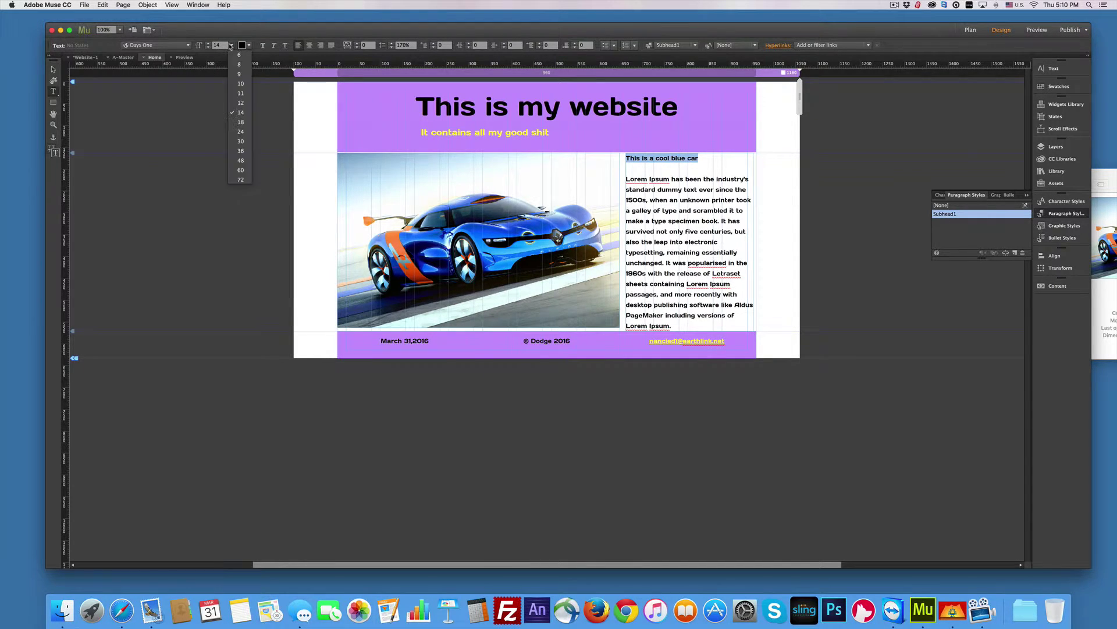
pyautogui.click(240, 131)
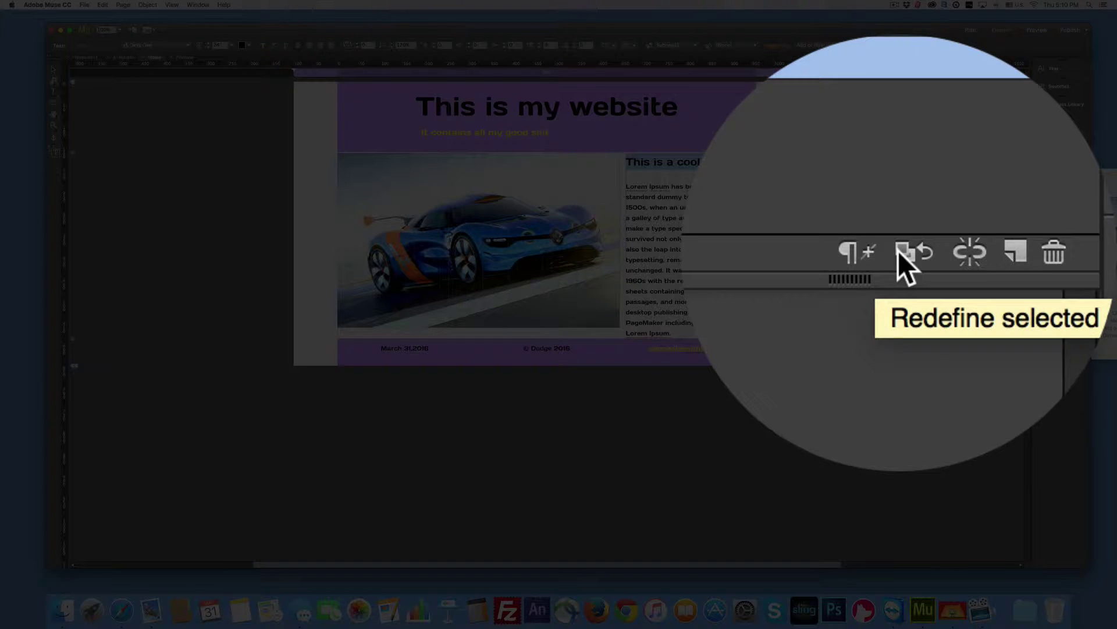
pyautogui.click(993, 253)
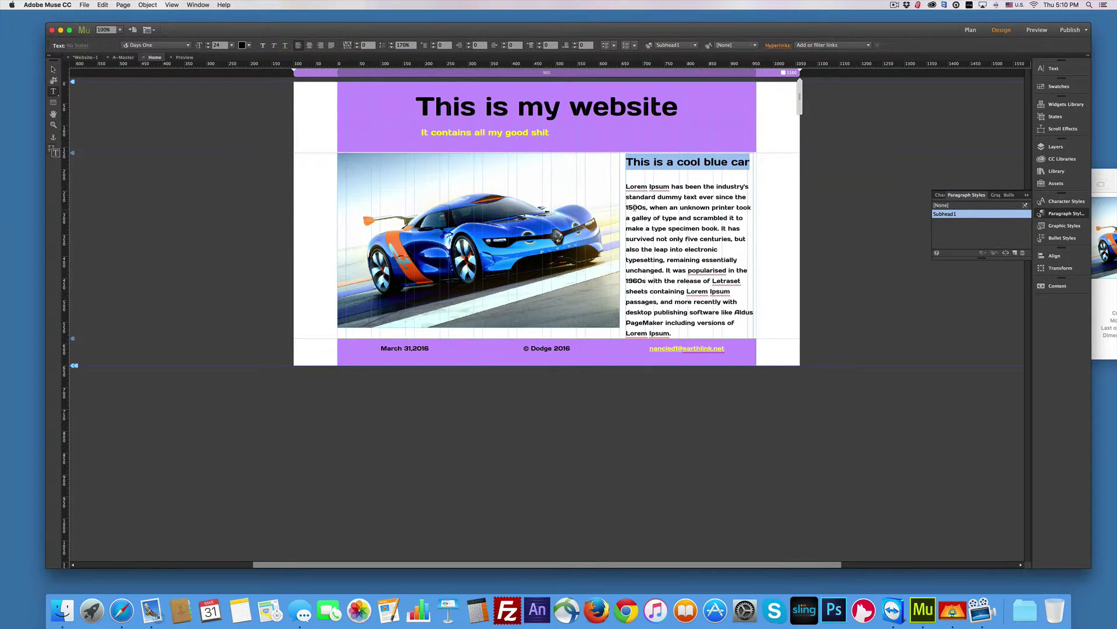
pyautogui.click(1038, 30)
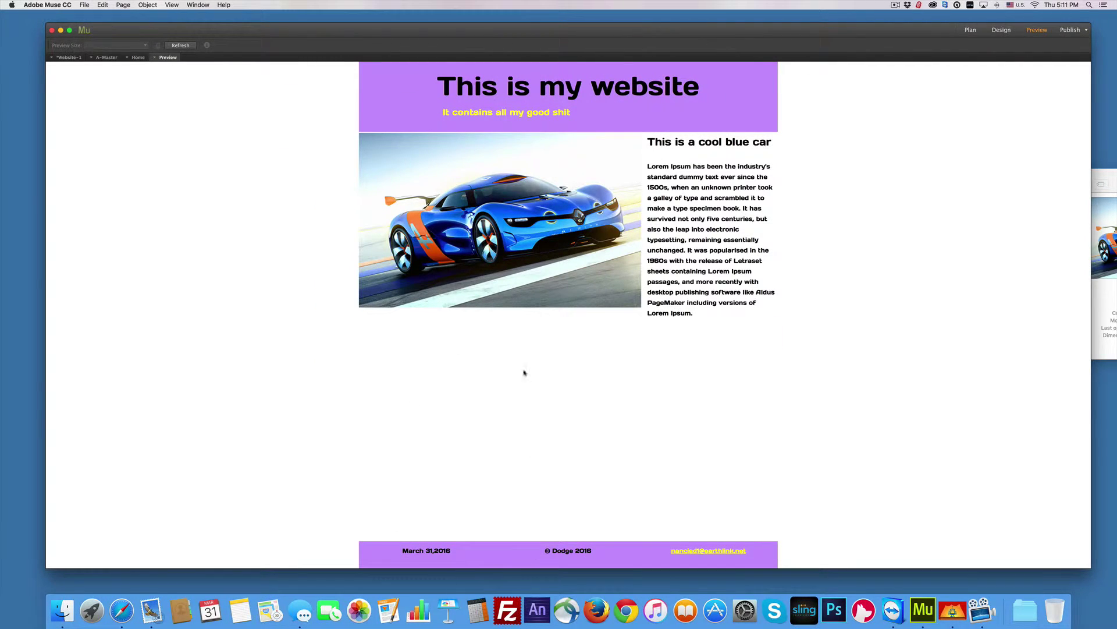
pyautogui.click(1002, 29)
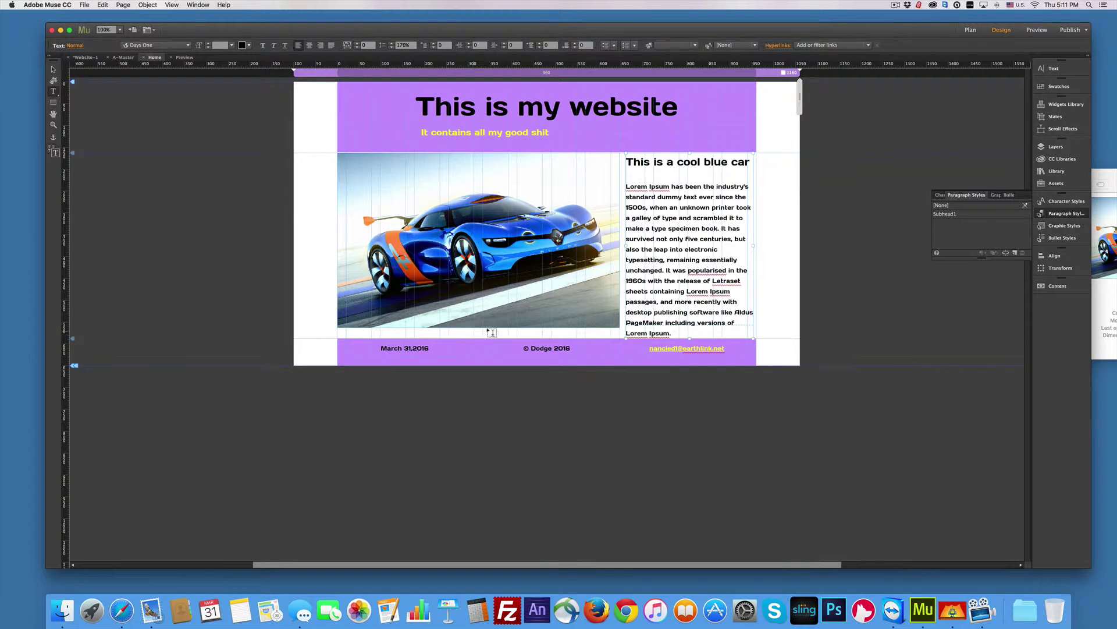
# Drag the Basic slideshow widget from the Widgets Library's Slideshows category below the car image
pyautogui.click(1058, 105)
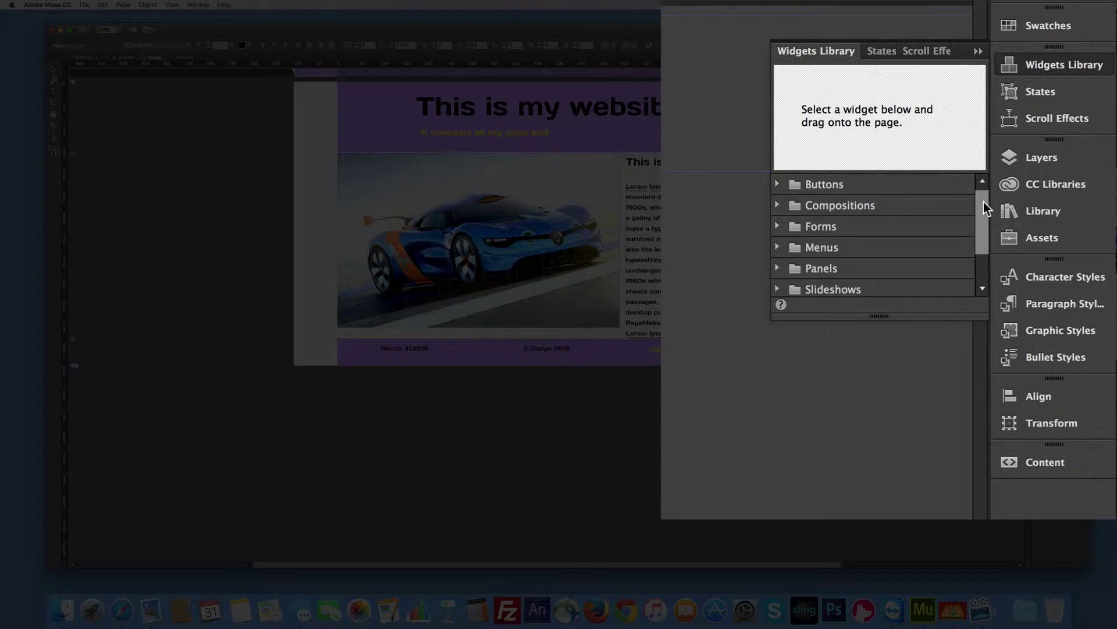
pyautogui.scroll(-2, 984, 201)
pyautogui.click(781, 247)
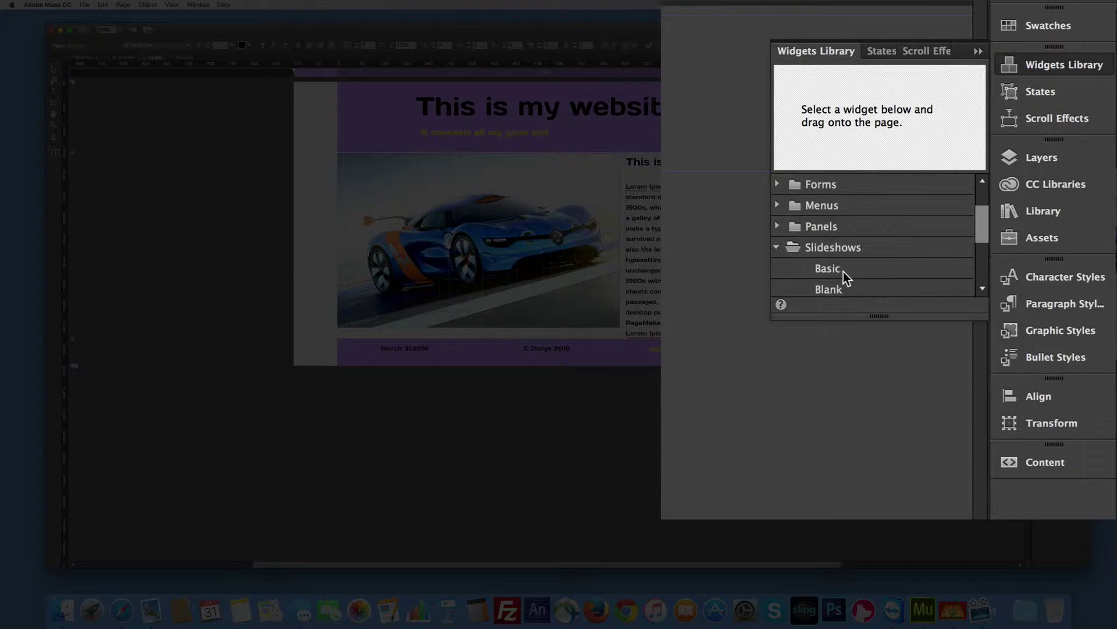
pyautogui.moveTo(958, 198); pyautogui.dragTo(341, 332)
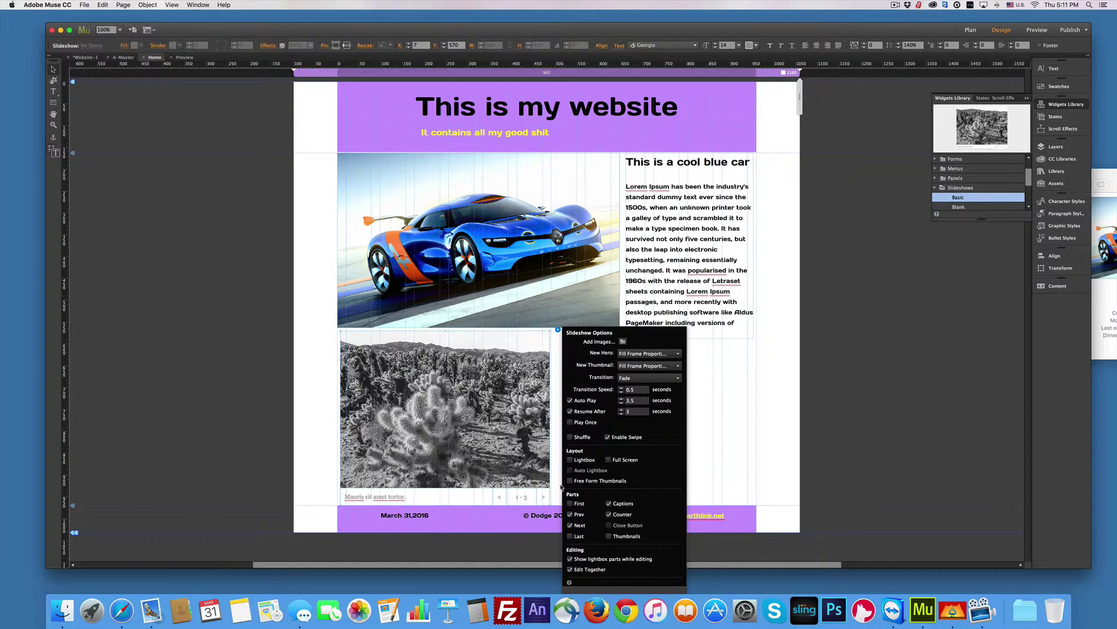
pyautogui.moveTo(519, 362); pyautogui.dragTo(526, 393)
# Nudge the slideshow left, enlarge its image frame, and reposition the picture inside it
pyautogui.hotkey('shift', 'Left')
pyautogui.hotkey('shift', 'Left')
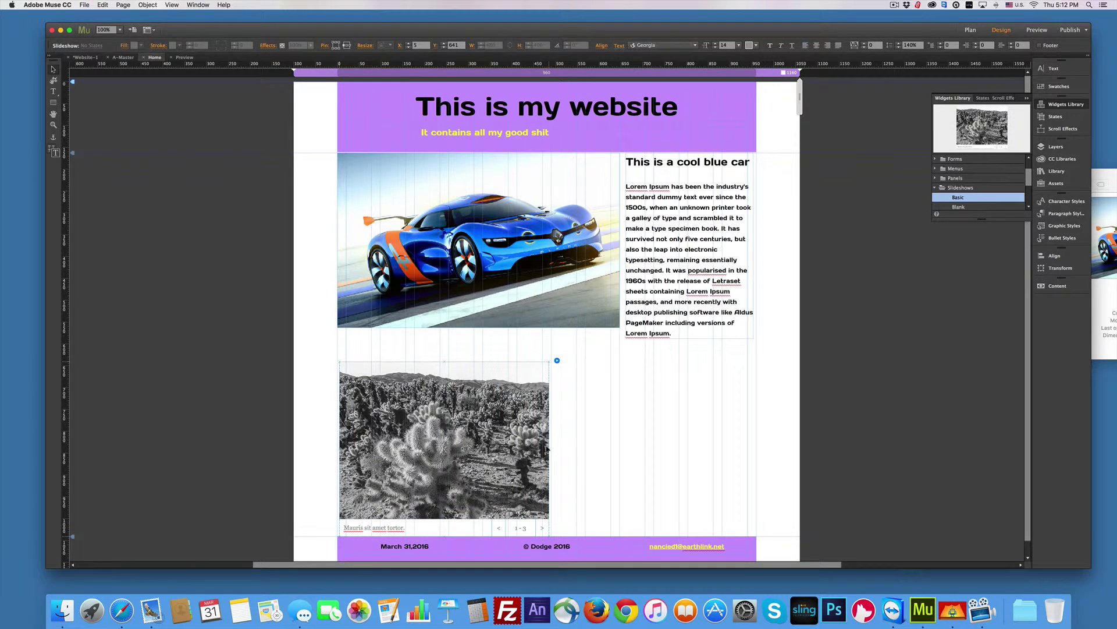
pyautogui.click(542, 448)
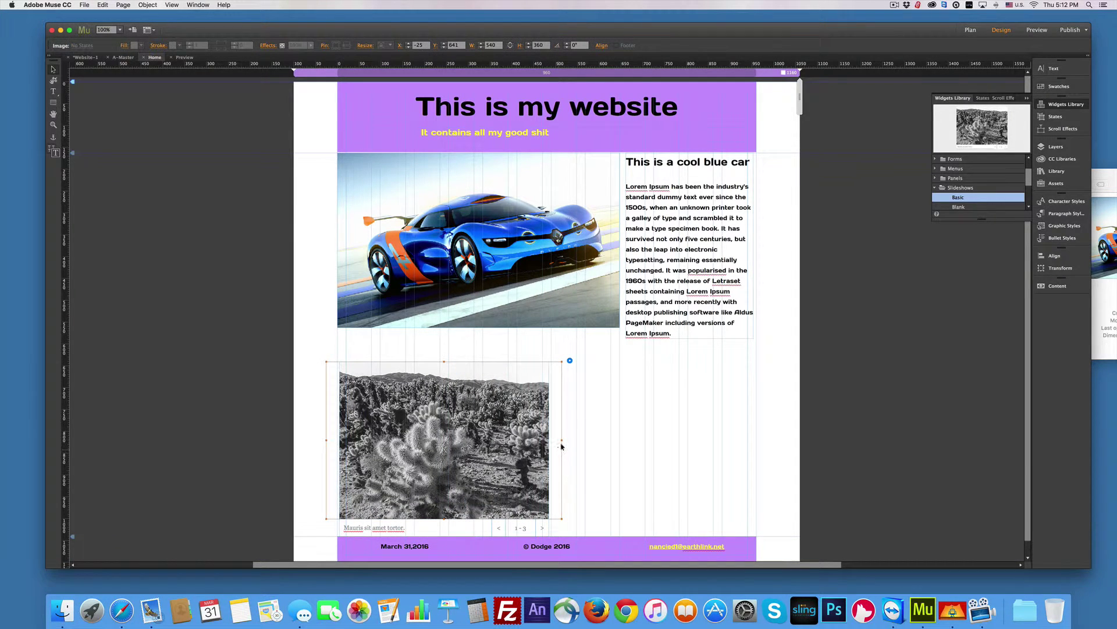
pyautogui.moveTo(561, 440); pyautogui.dragTo(563, 441)
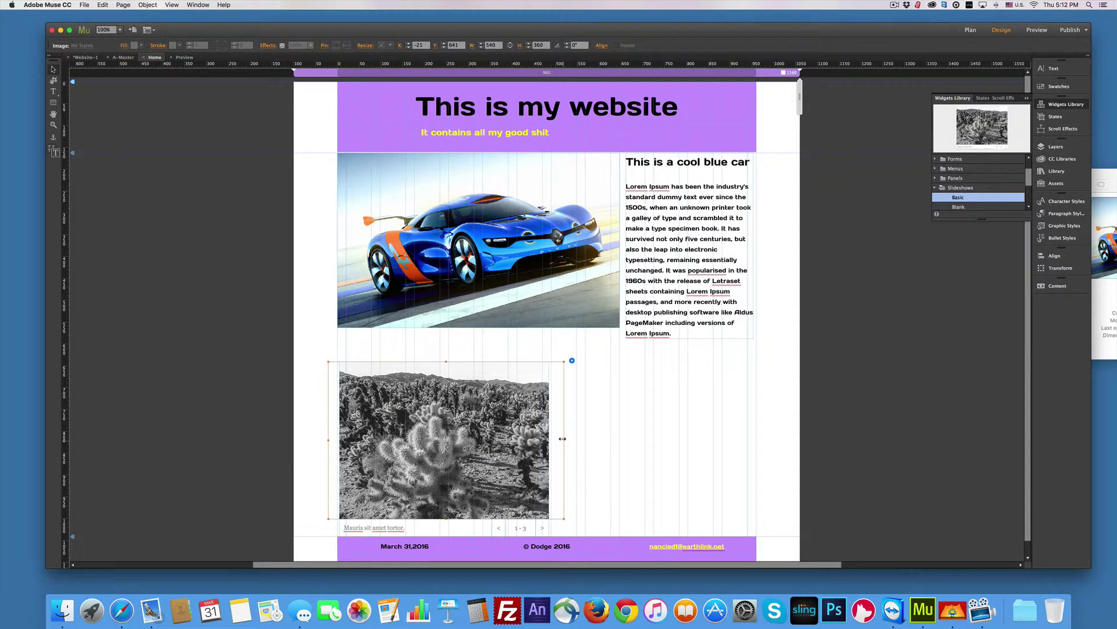
pyautogui.moveTo(562, 439); pyautogui.dragTo(711, 446)
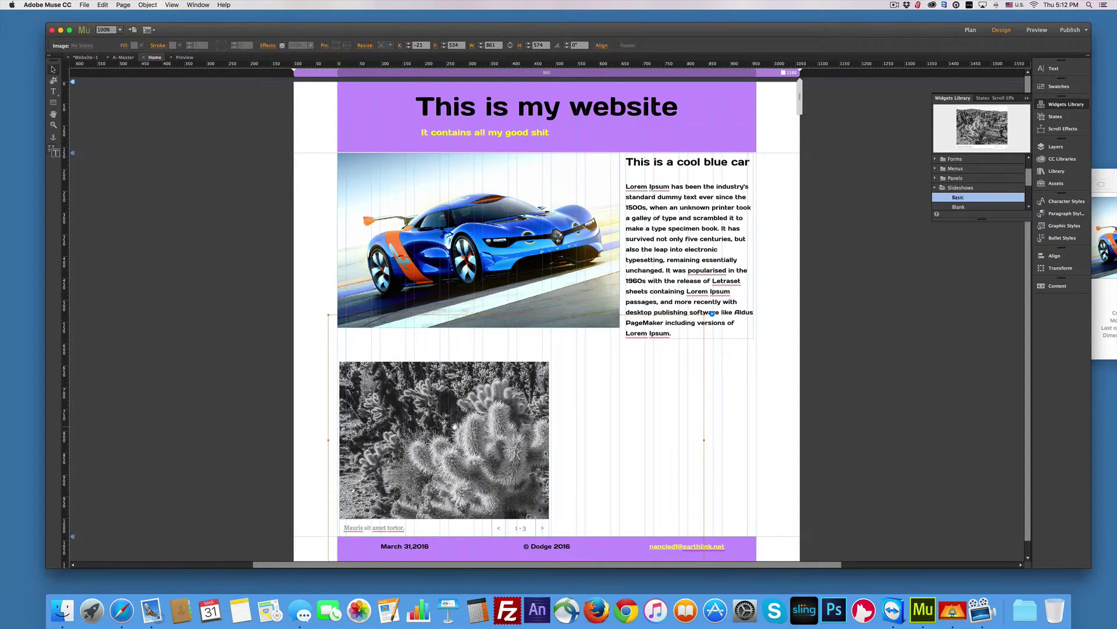
pyautogui.moveTo(455, 426); pyautogui.dragTo(431, 424)
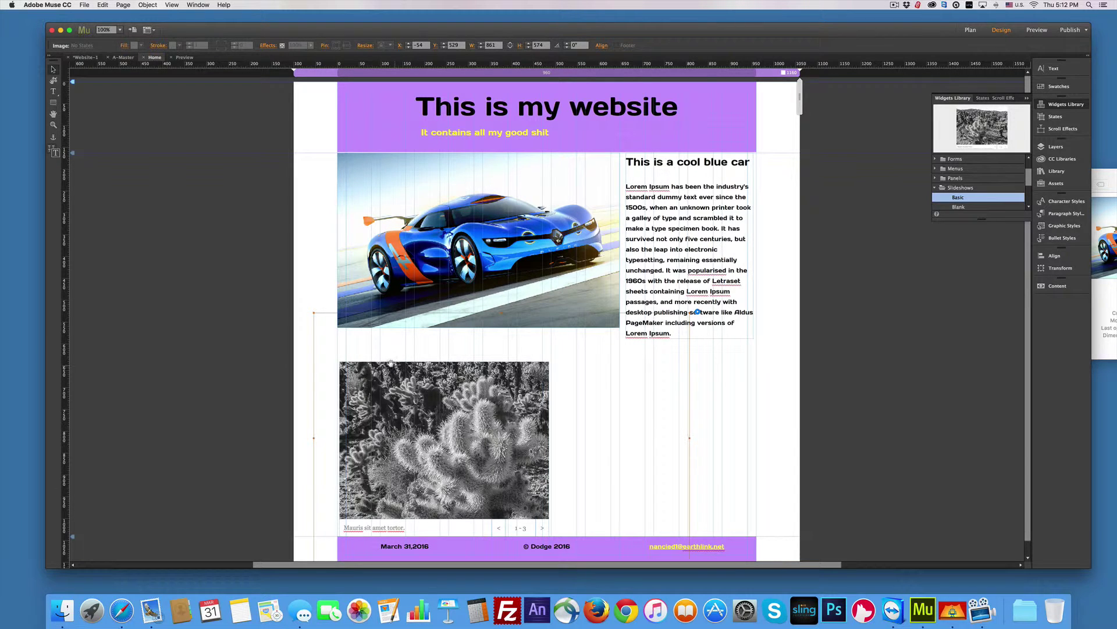
# Widen the slideshow's main image until it aligns with the text column's right edge
pyautogui.click(246, 363)
pyautogui.click(383, 390)
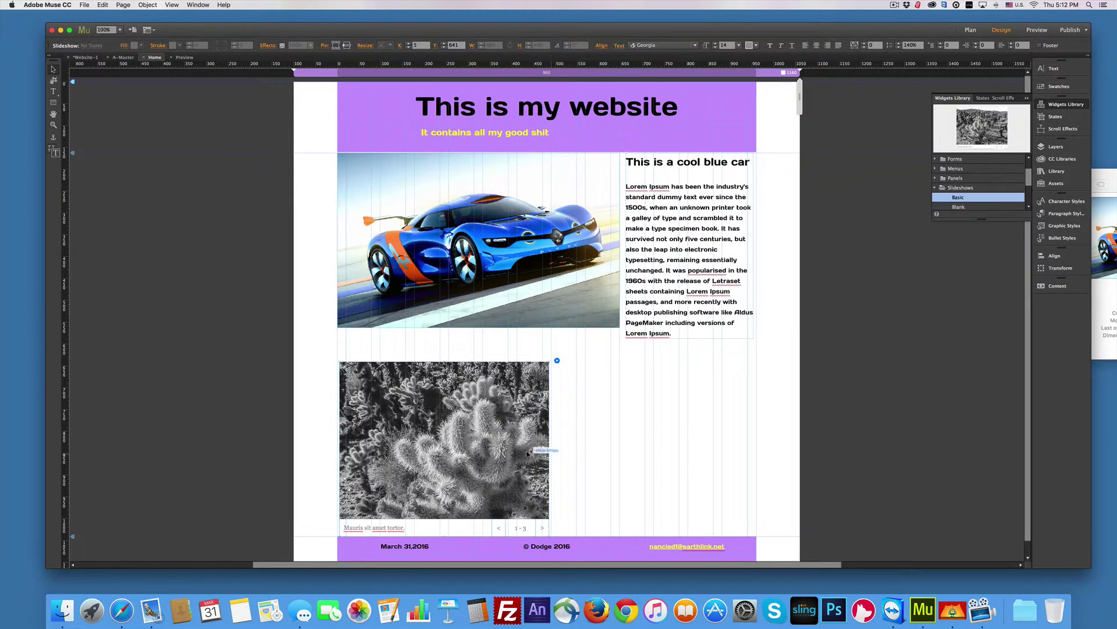
pyautogui.click(548, 454)
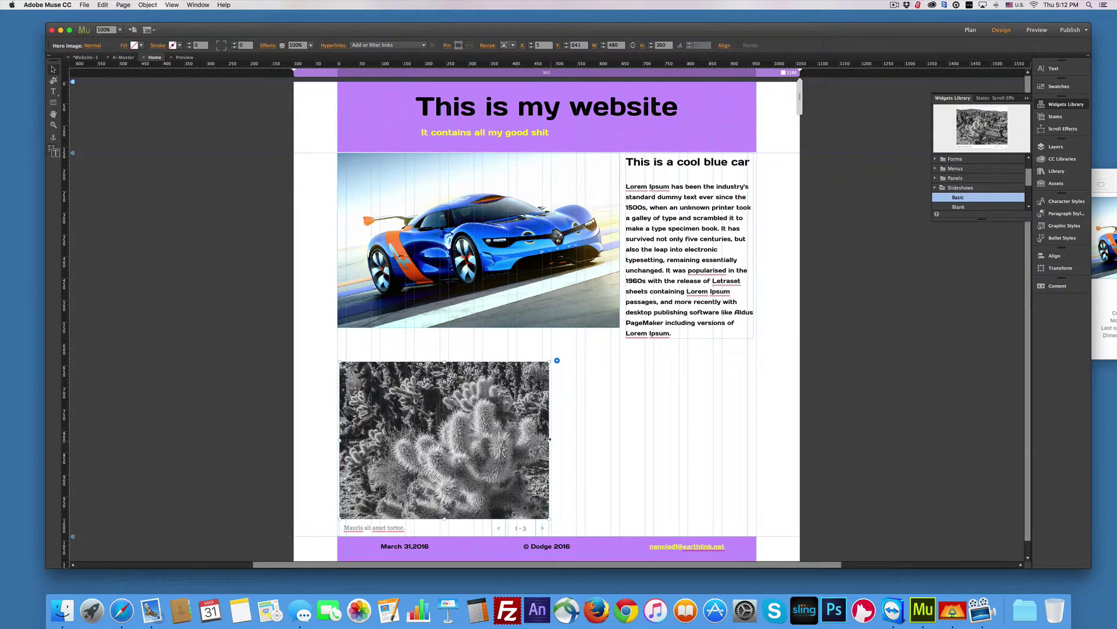
pyautogui.moveTo(559, 438); pyautogui.dragTo(686, 450)
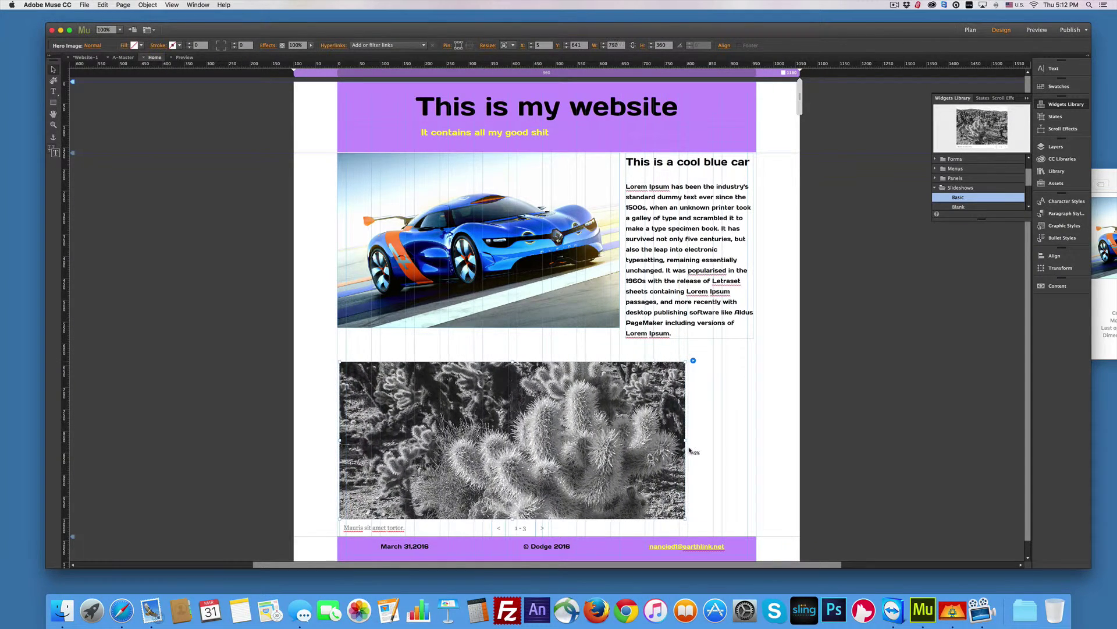
pyautogui.moveTo(690, 449); pyautogui.dragTo(755, 450)
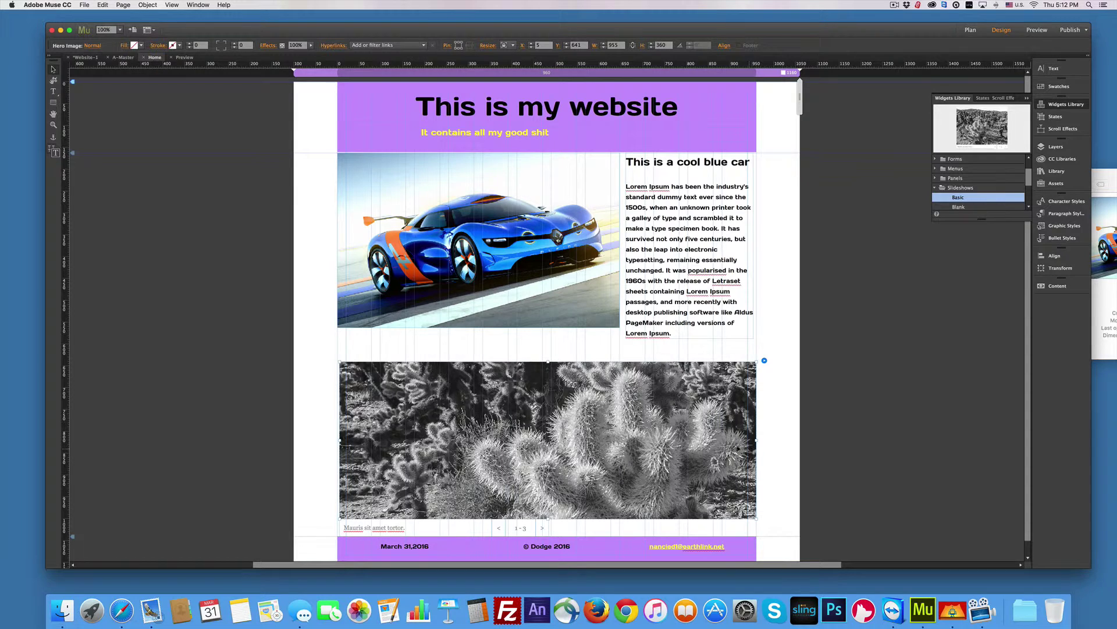
pyautogui.scroll(-1, 699, 454)
pyautogui.scroll(-1, 697, 454)
# Drag the next arrow to the caption row's right edge, then the counter and previous arrow beside it
pyautogui.click(541, 514)
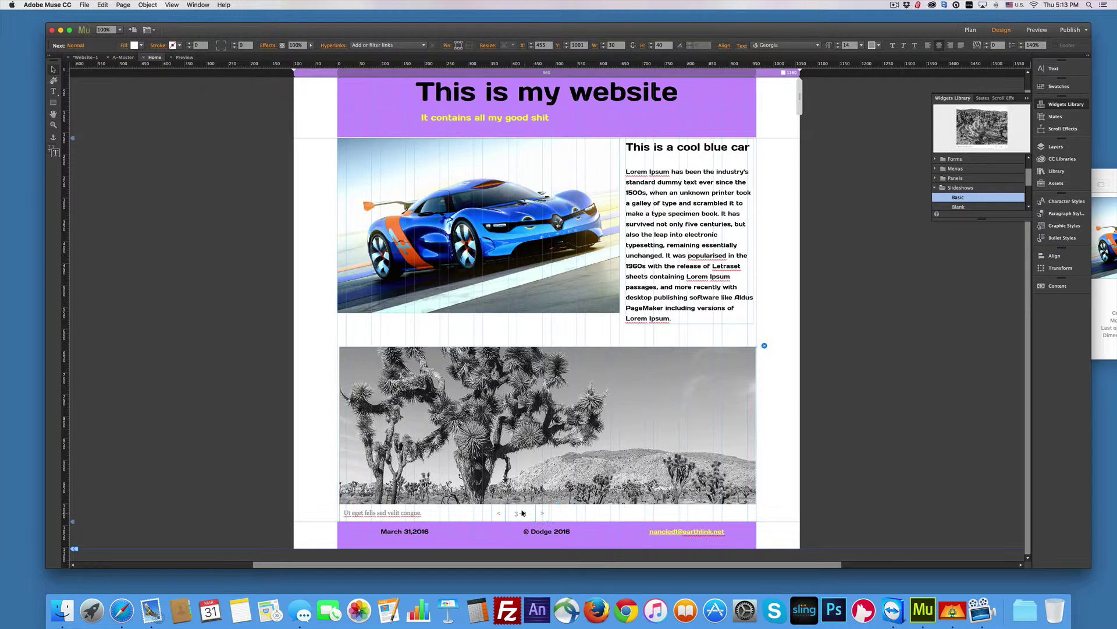
pyautogui.click(523, 513)
pyautogui.click(543, 515)
pyautogui.moveTo(551, 514); pyautogui.dragTo(750, 517)
pyautogui.click(518, 512)
pyautogui.moveTo(540, 512); pyautogui.dragTo(729, 513)
pyautogui.click(498, 513)
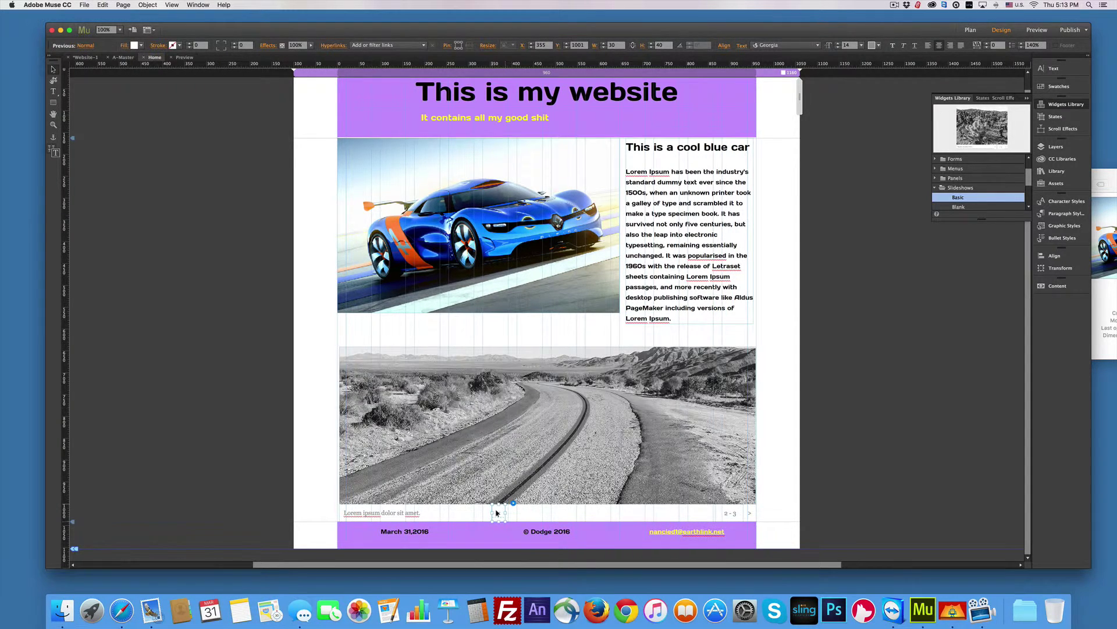
pyautogui.click(498, 513)
pyautogui.moveTo(498, 513); pyautogui.dragTo(714, 512)
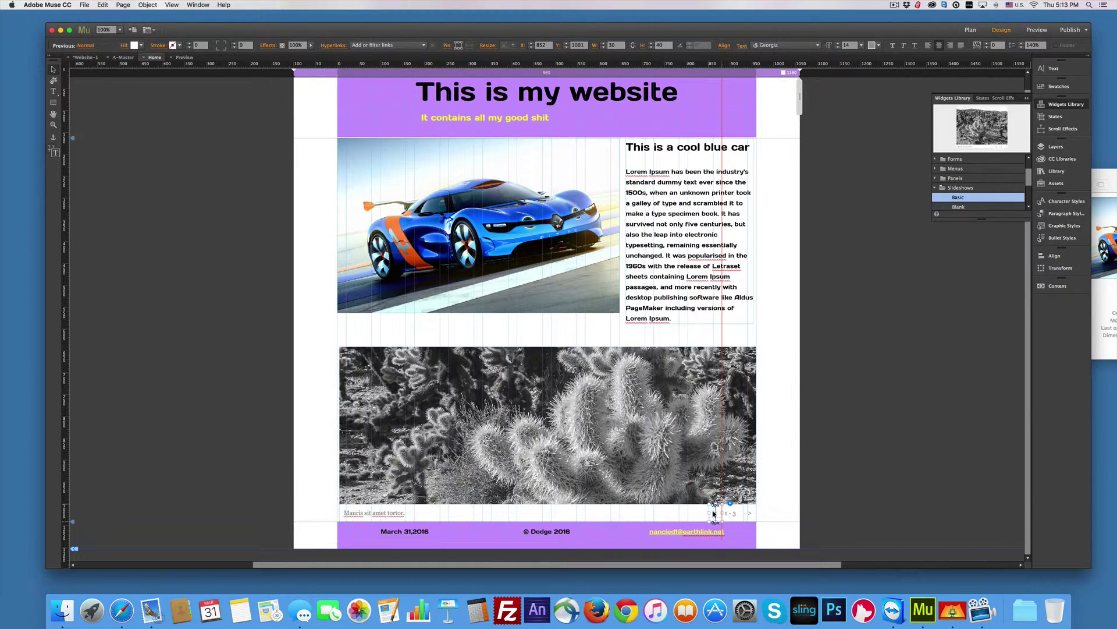
# Select the slideshow caption text and set its font size to 18
pyautogui.click(365, 511)
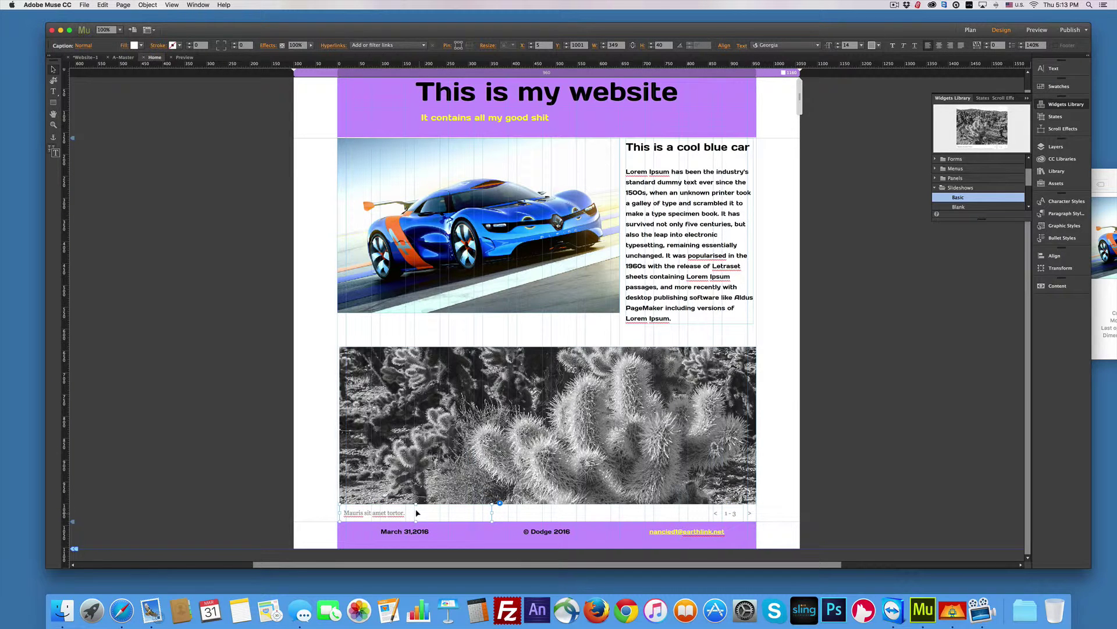
pyautogui.doubleClick(382, 511)
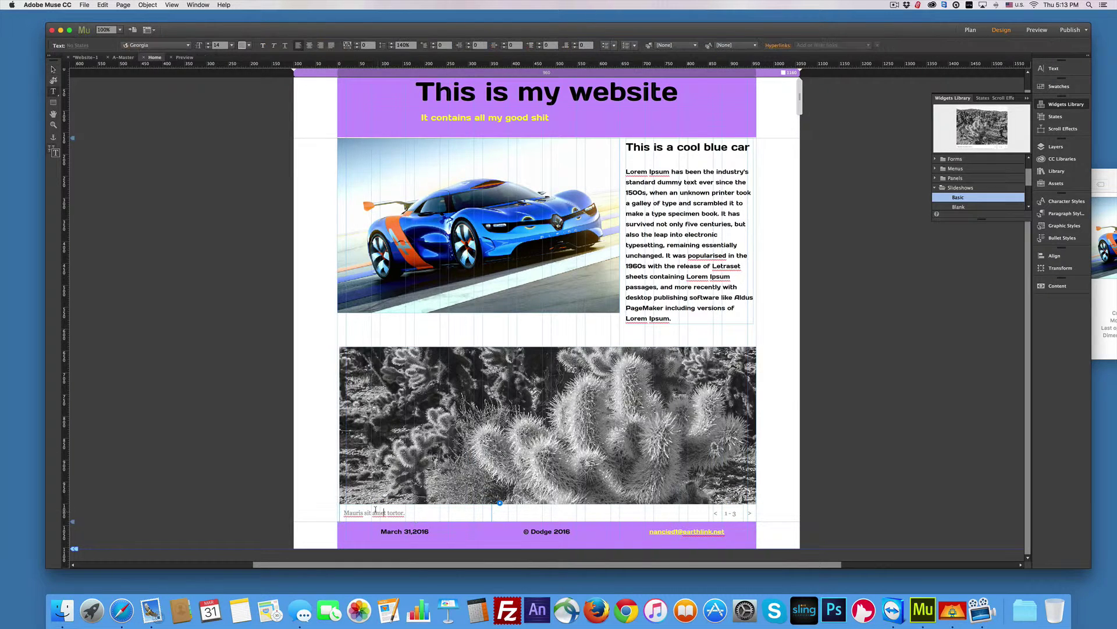
pyautogui.moveTo(342, 512); pyautogui.dragTo(404, 512)
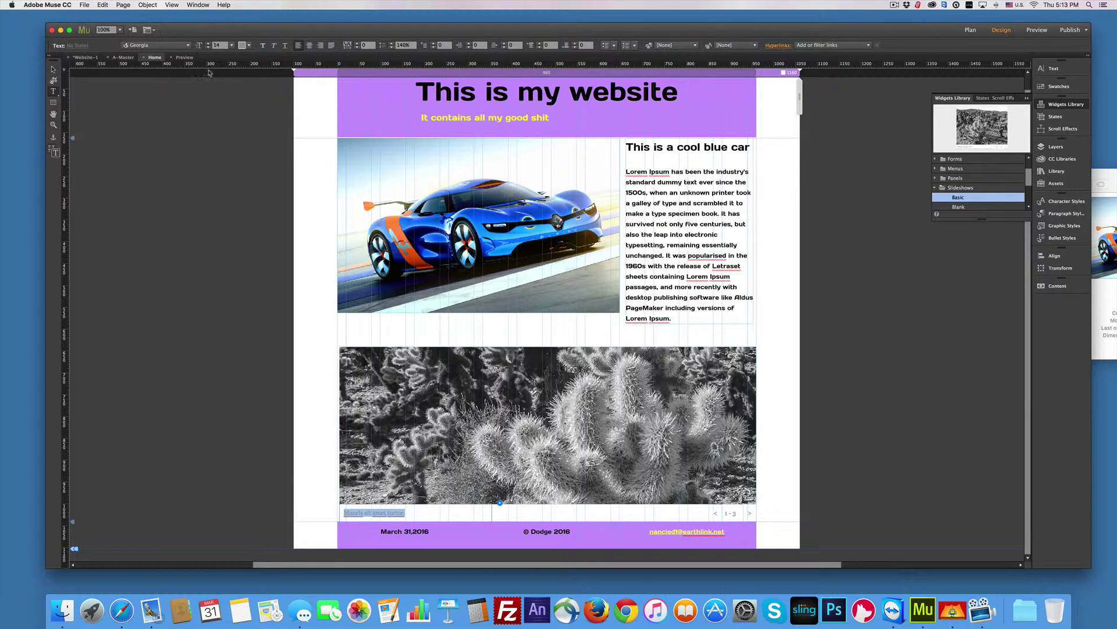
pyautogui.click(231, 45)
pyautogui.click(241, 122)
# Advance the slideshow to the third slide, the Joshua tree image
pyautogui.click(53, 69)
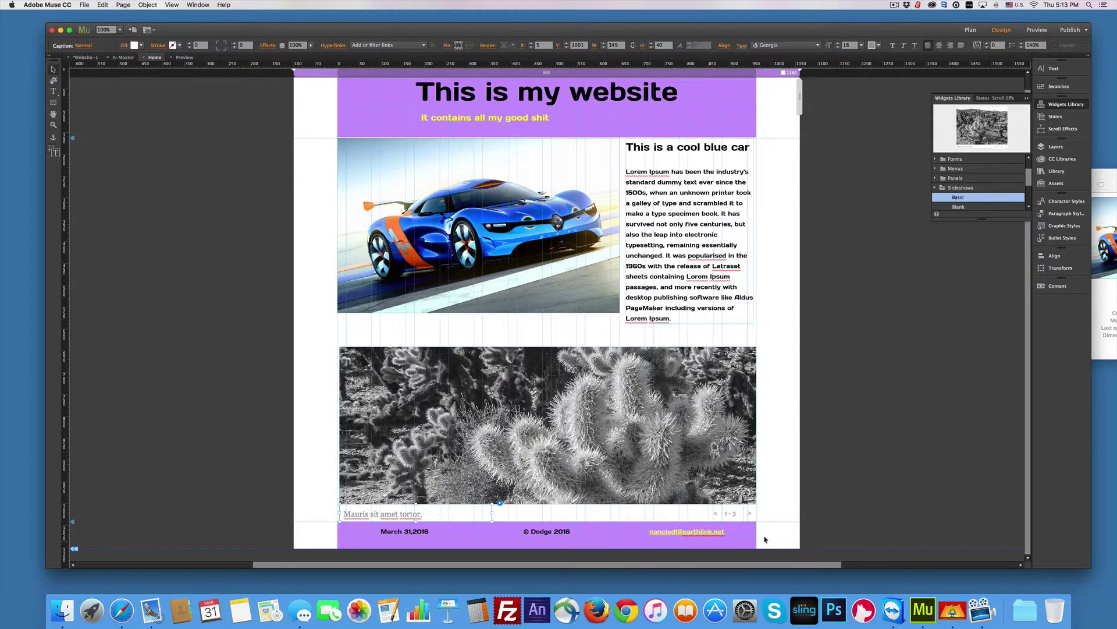
pyautogui.click(749, 512)
pyautogui.click(748, 513)
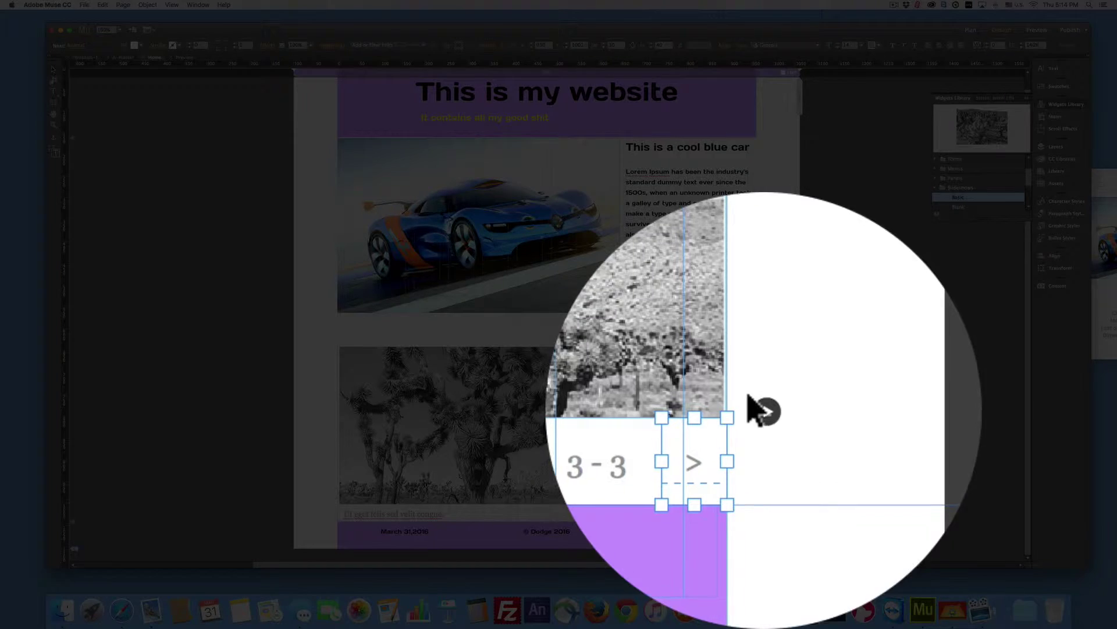
# Add cactus.jpg, firecloud.jpg and Sedona.jpg from the azscenes folder to the slideshow
pyautogui.click(765, 502)
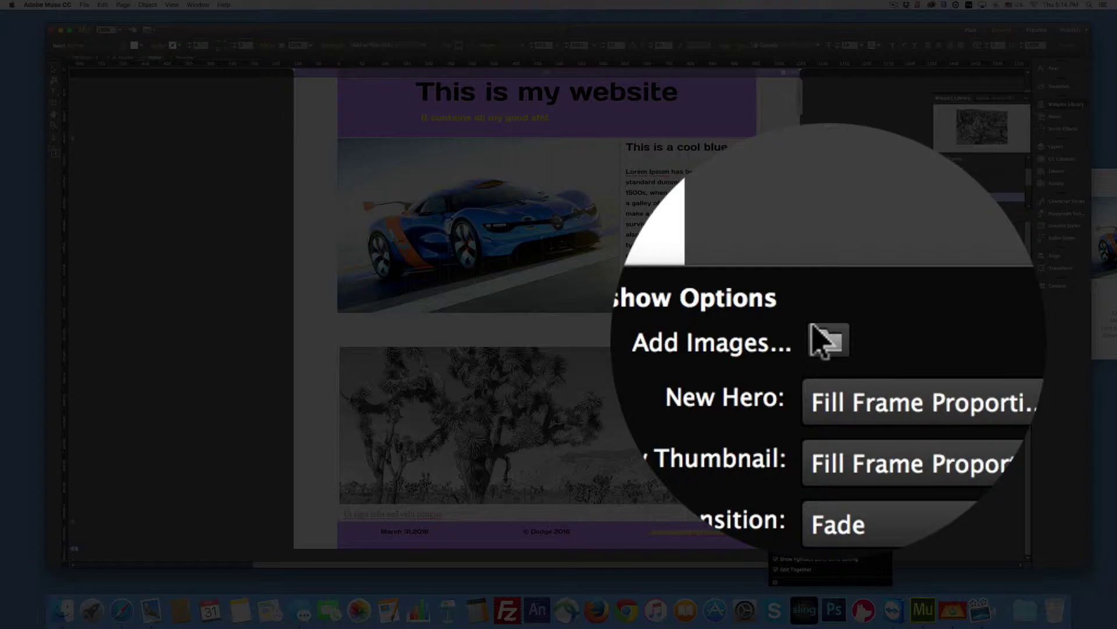
pyautogui.click(829, 341)
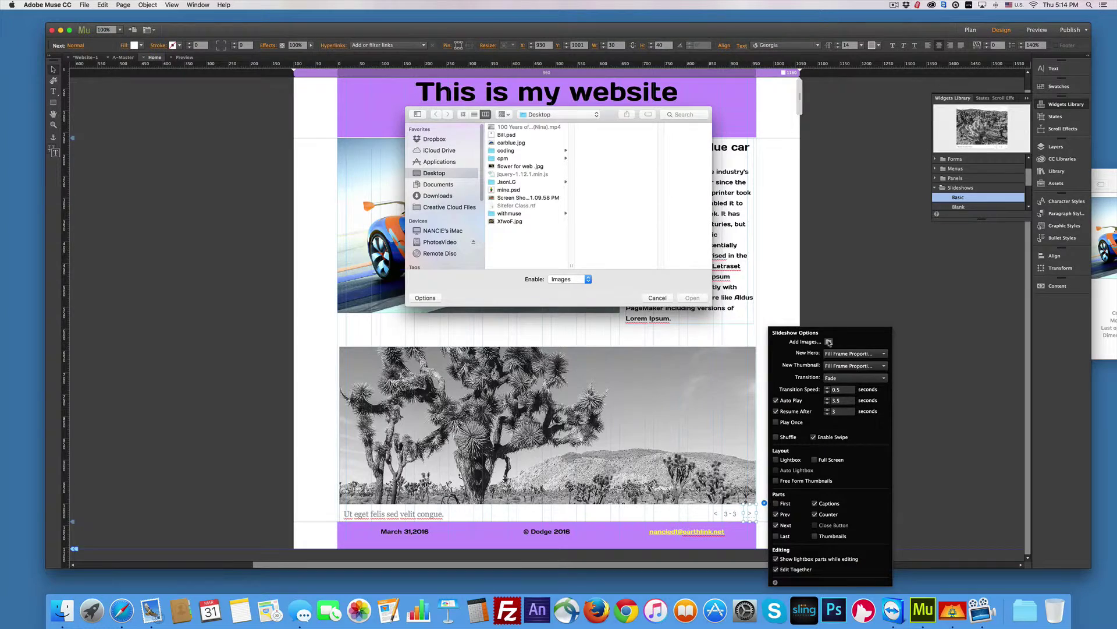
pyautogui.click(440, 242)
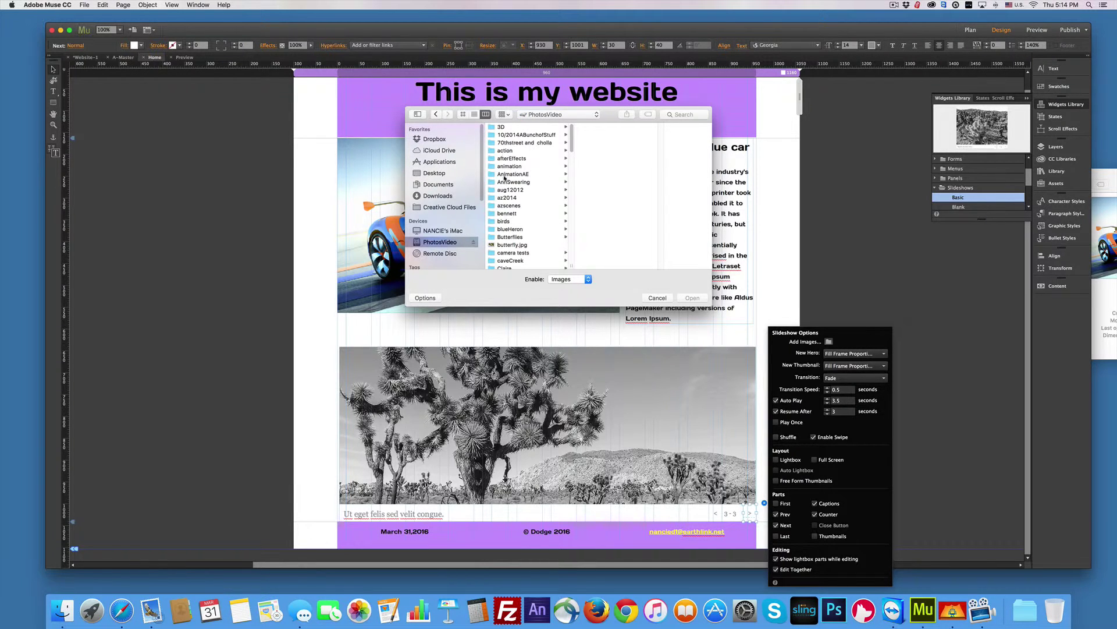
pyautogui.click(508, 205)
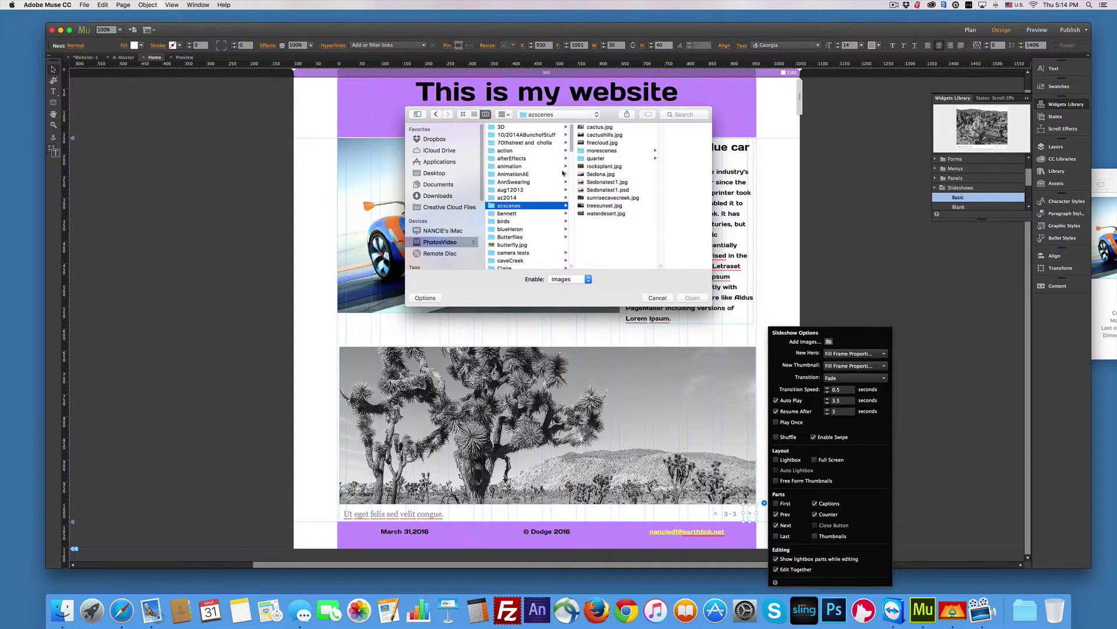
pyautogui.click(602, 127)
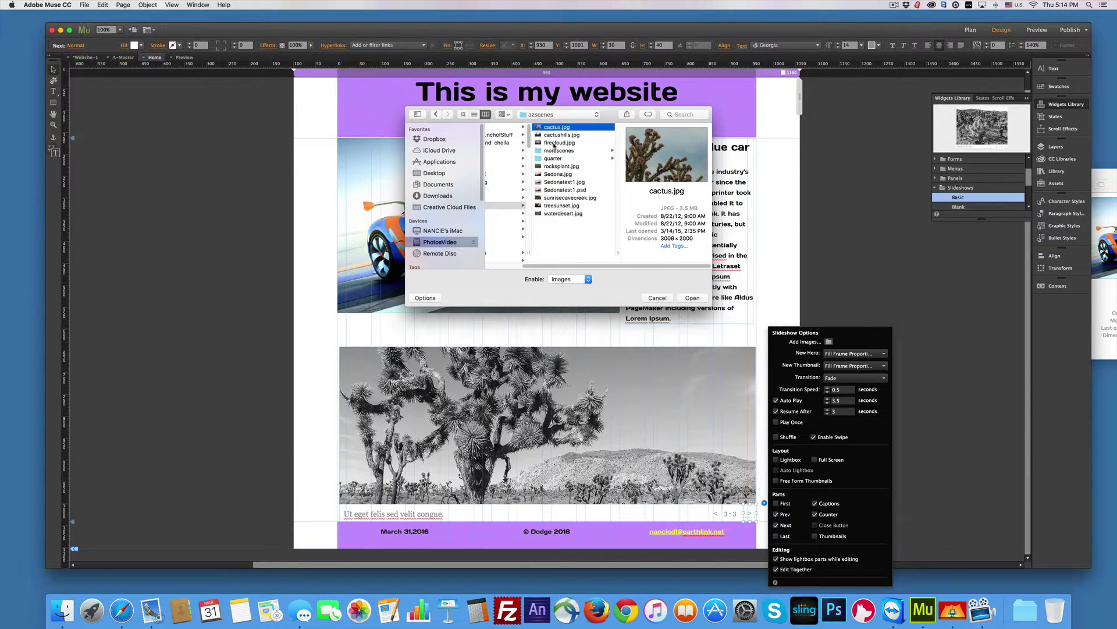
pyautogui.keyDown('super'); pyautogui.click(558, 143); pyautogui.keyUp('super')
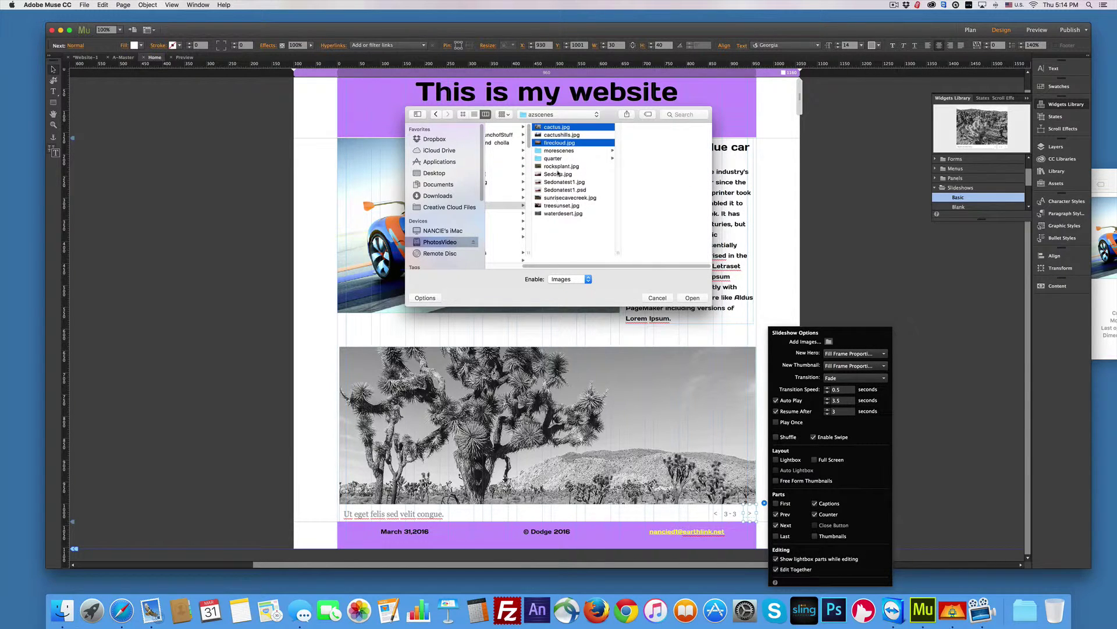
pyautogui.keyDown('super'); pyautogui.click(557, 175); pyautogui.keyUp('super')
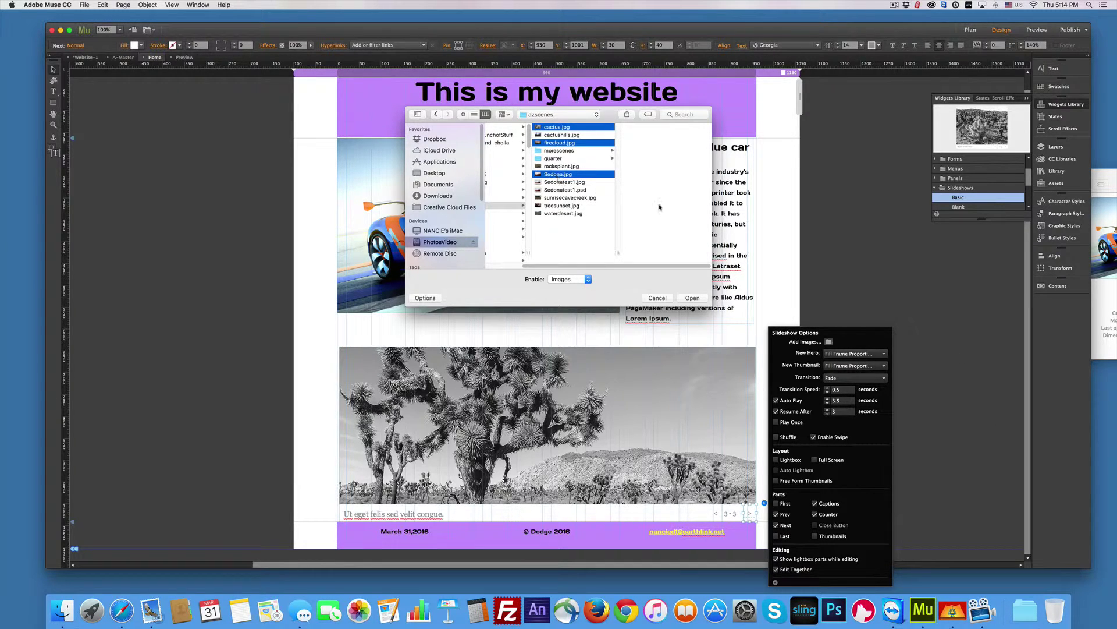
pyautogui.click(694, 298)
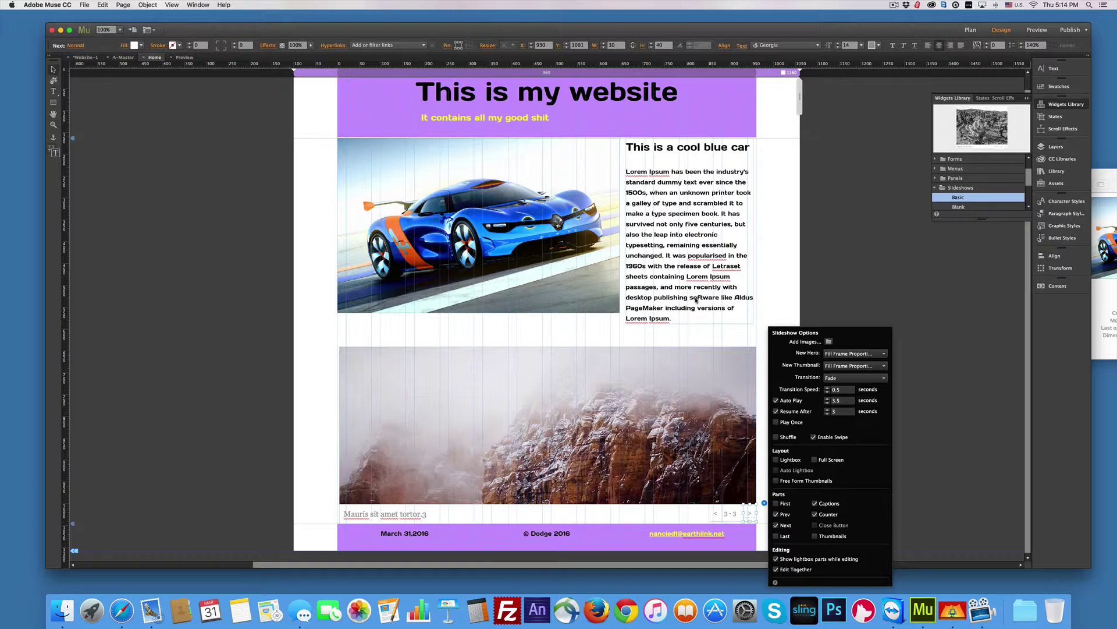
# Set New Hero to Fill Frame Proportionally and close the slideshow options
pyautogui.click(885, 355)
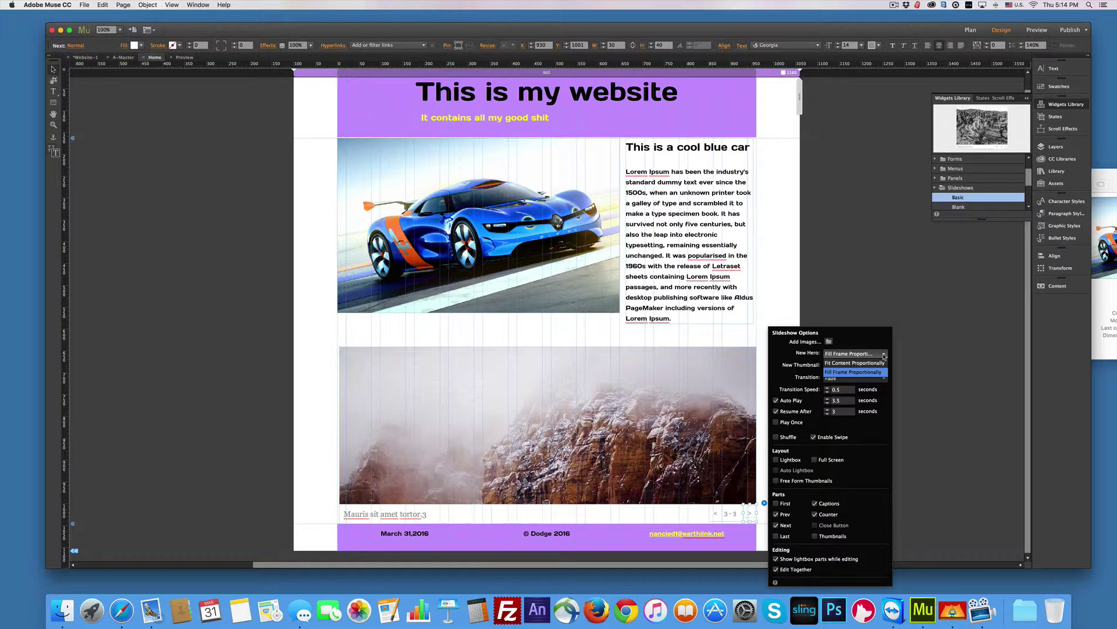
pyautogui.click(875, 362)
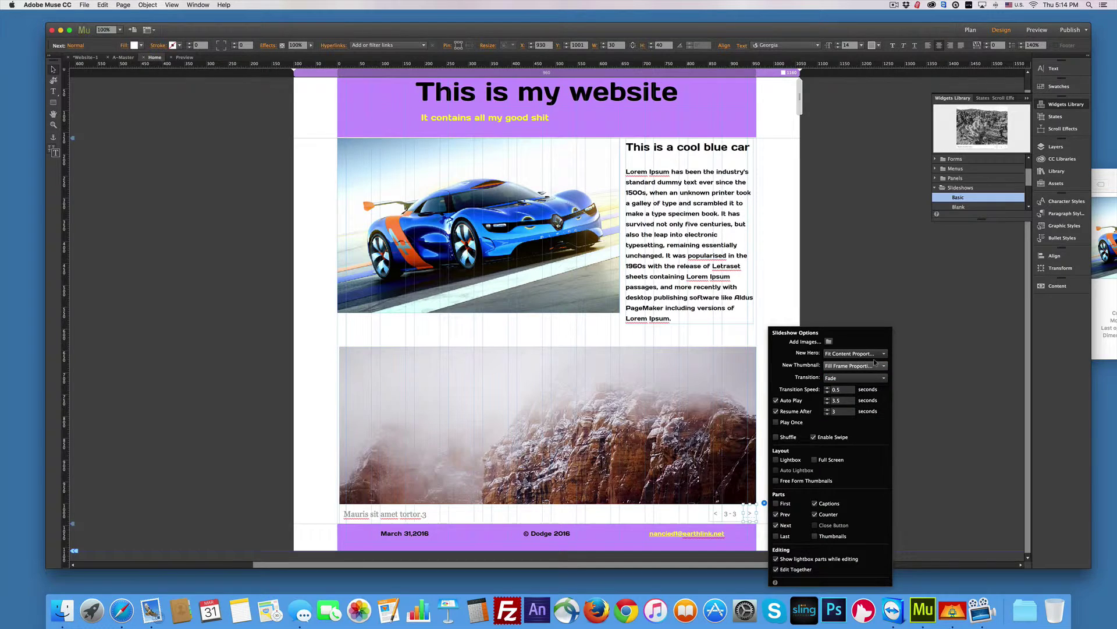
pyautogui.click(837, 353)
pyautogui.click(866, 371)
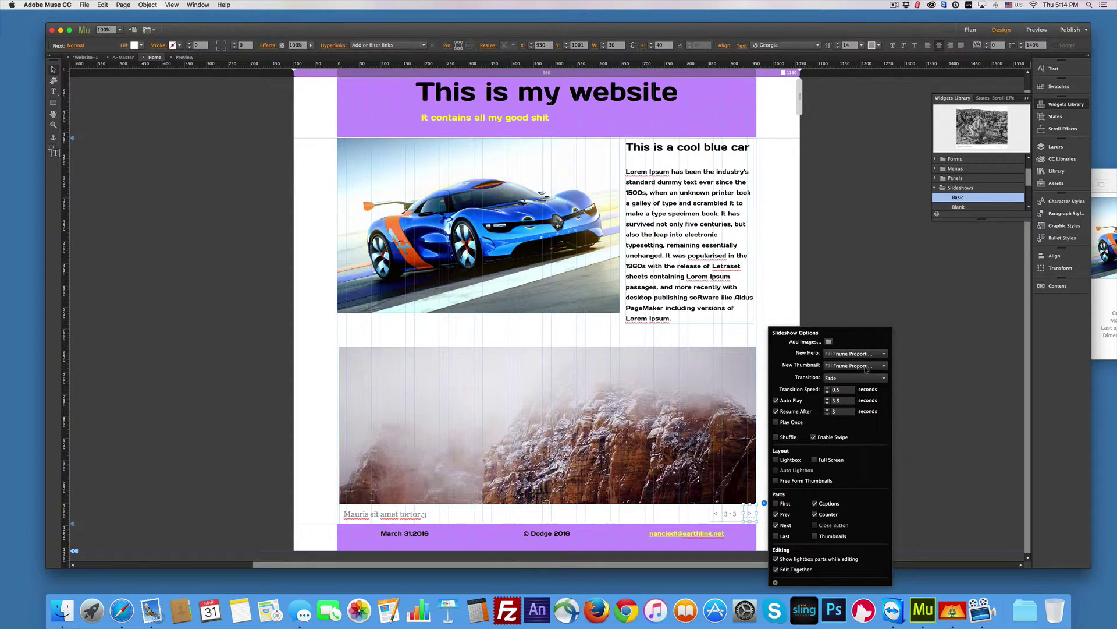
pyautogui.click(505, 438)
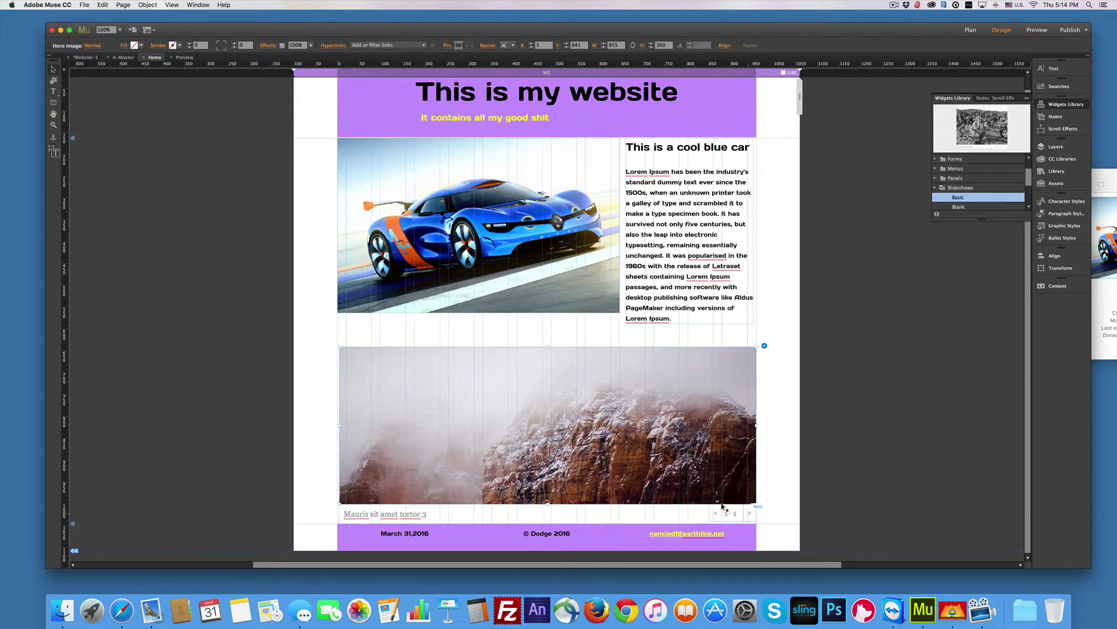
# Replace the current slide's placeholder caption with 'Sedona in the snow'
pyautogui.click(378, 513)
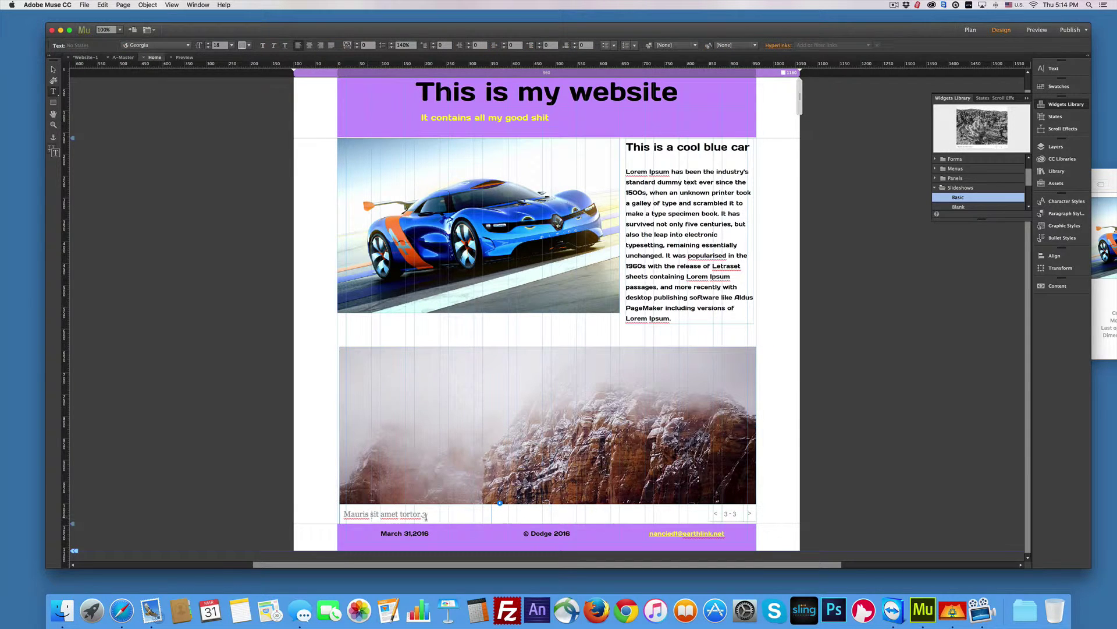
pyautogui.moveTo(427, 513); pyautogui.dragTo(341, 512)
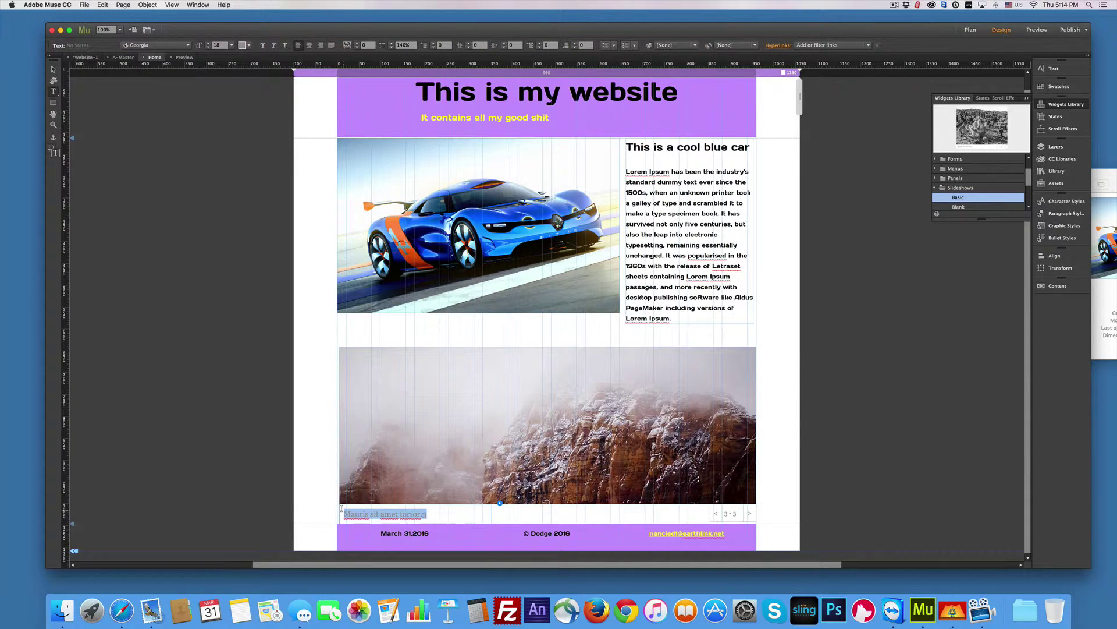
pyautogui.write('Sedona ')
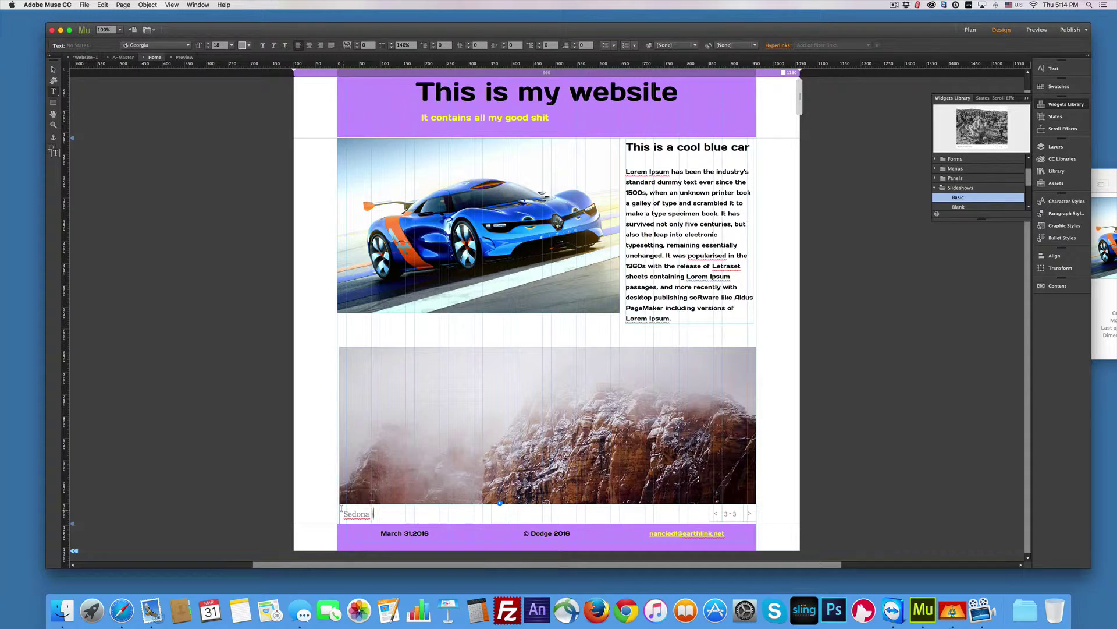
pyautogui.write('in the snow')
pyautogui.click(748, 512)
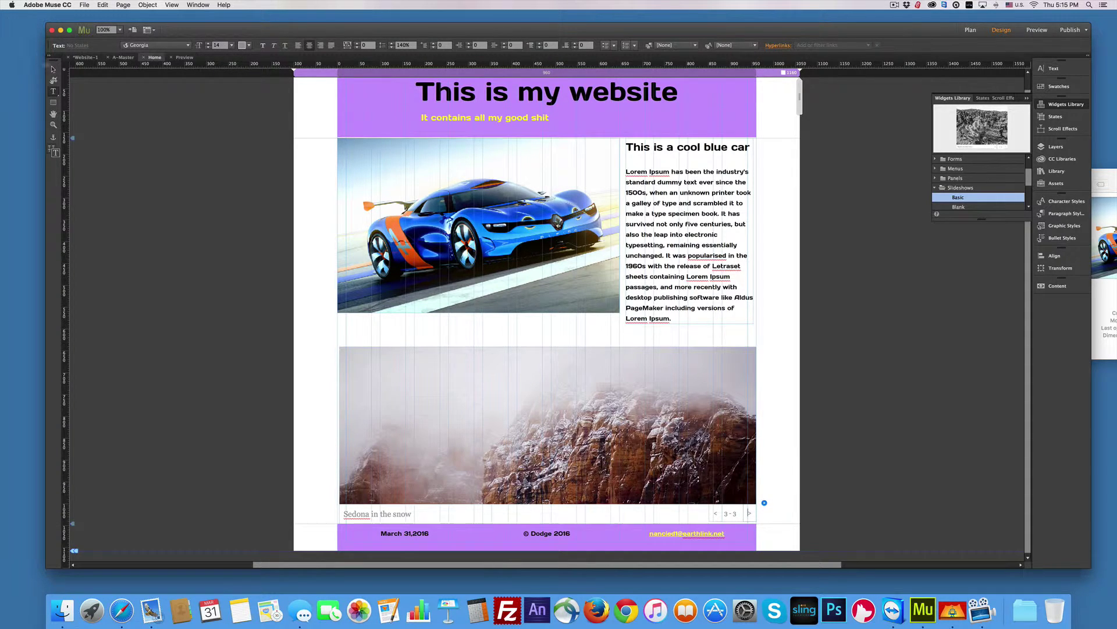
pyautogui.click(53, 69)
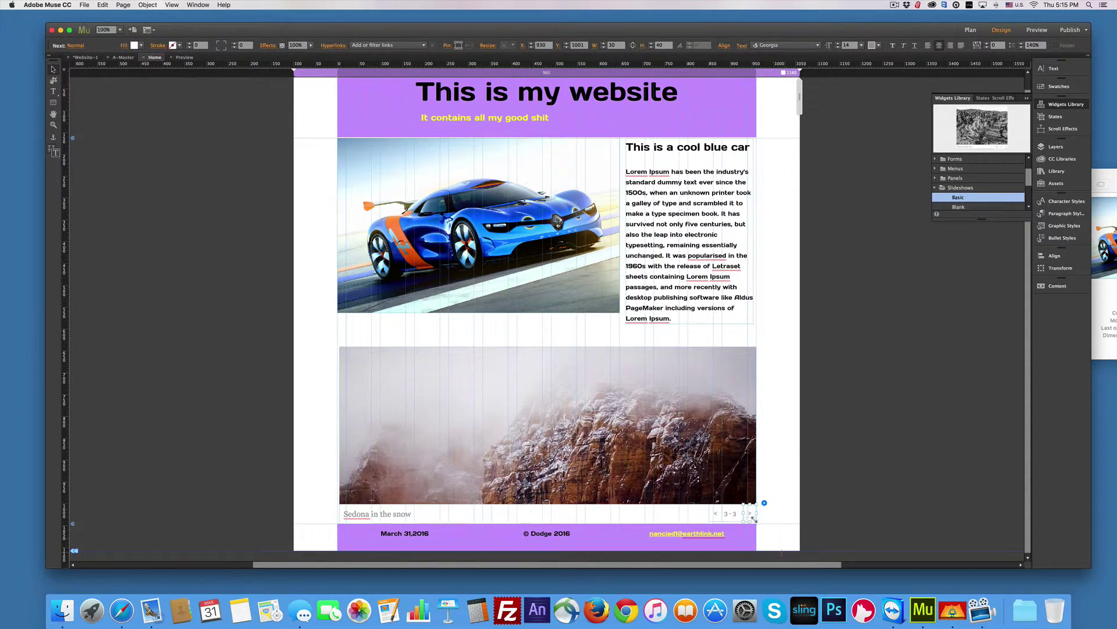
# On the previous slide, change the caption to 'Fire cloud'
pyautogui.click(715, 514)
pyautogui.click(378, 509)
pyautogui.doubleClick(425, 515)
pyautogui.moveTo(427, 514); pyautogui.dragTo(343, 511)
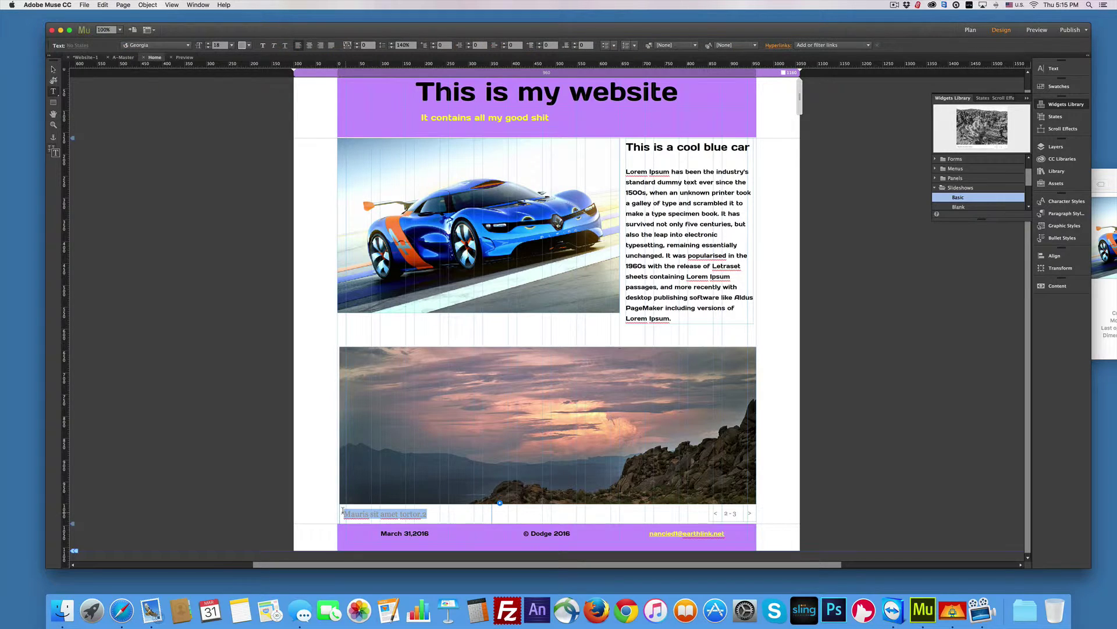
pyautogui.write('F')
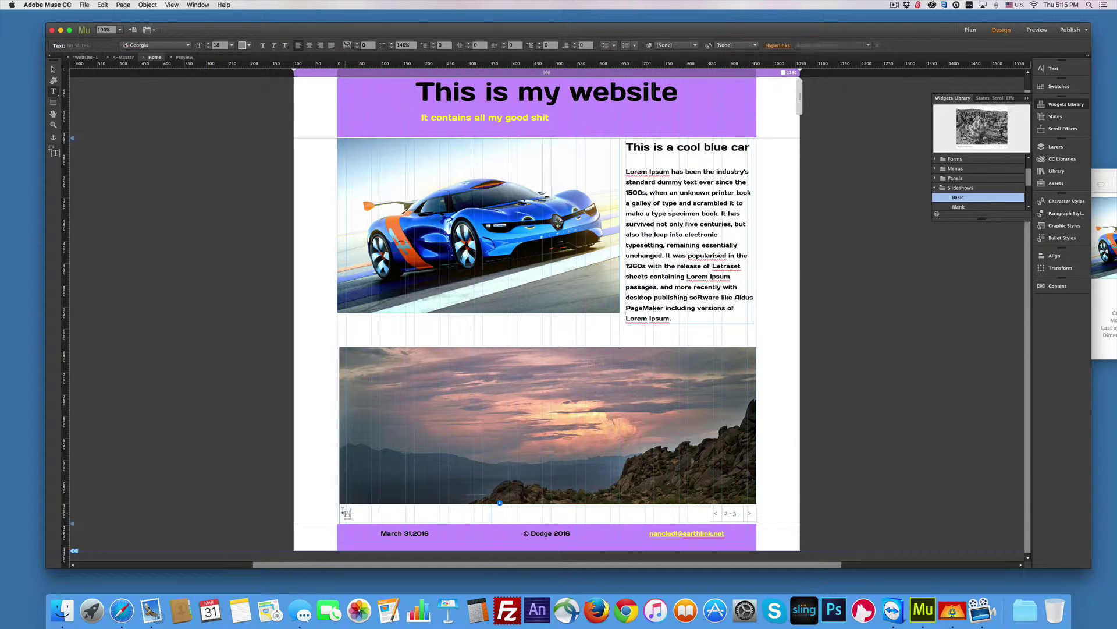
pyautogui.write('ire cloud')
# On the first slide, change the caption to 'Cholla cactus'
pyautogui.click(715, 513)
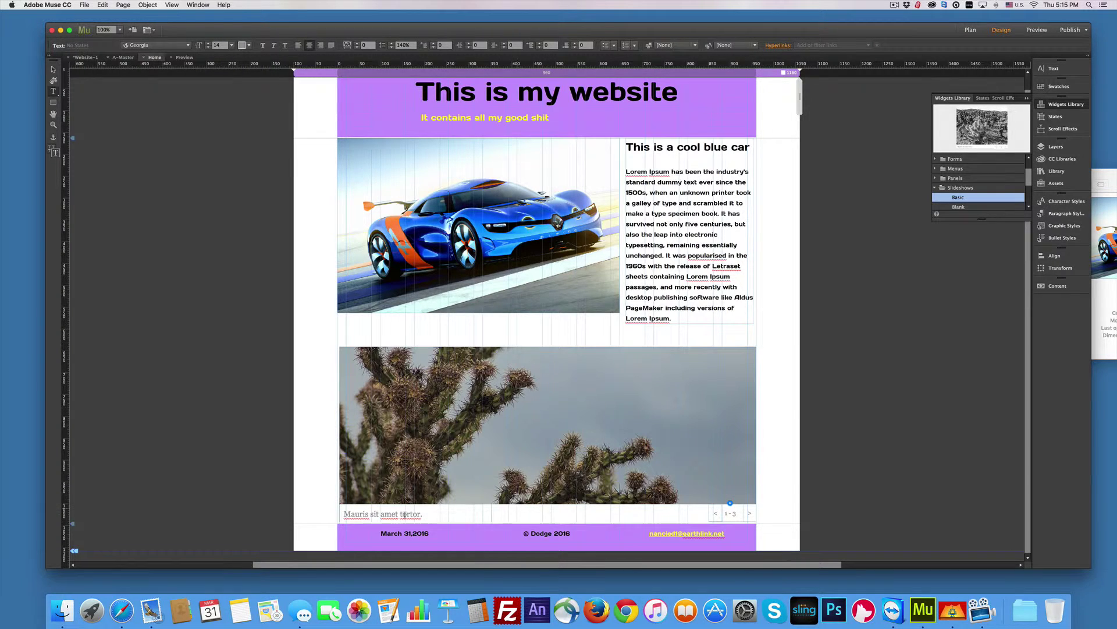
pyautogui.moveTo(423, 514); pyautogui.dragTo(343, 514)
pyautogui.write('Cholla')
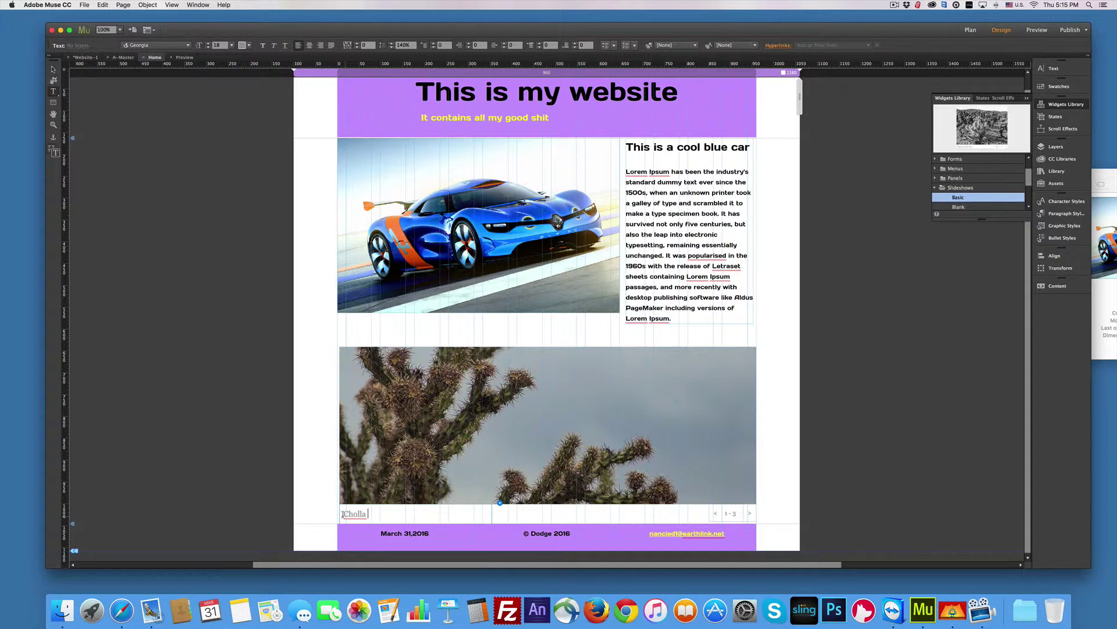
pyautogui.write(' cactus')
pyautogui.click(84, 6)
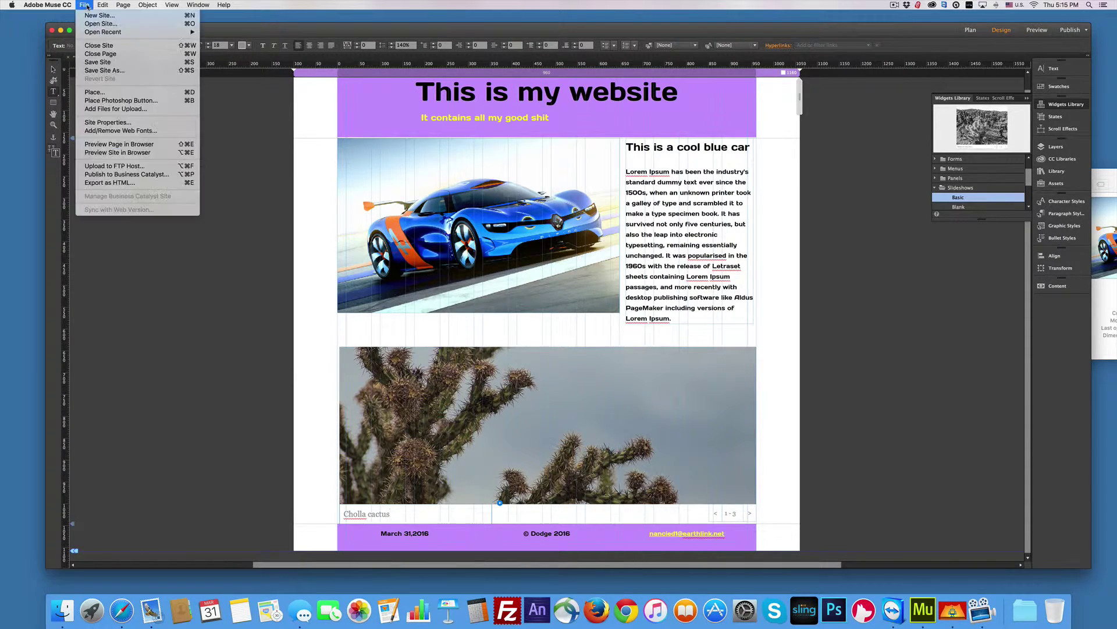
pyautogui.click(96, 146)
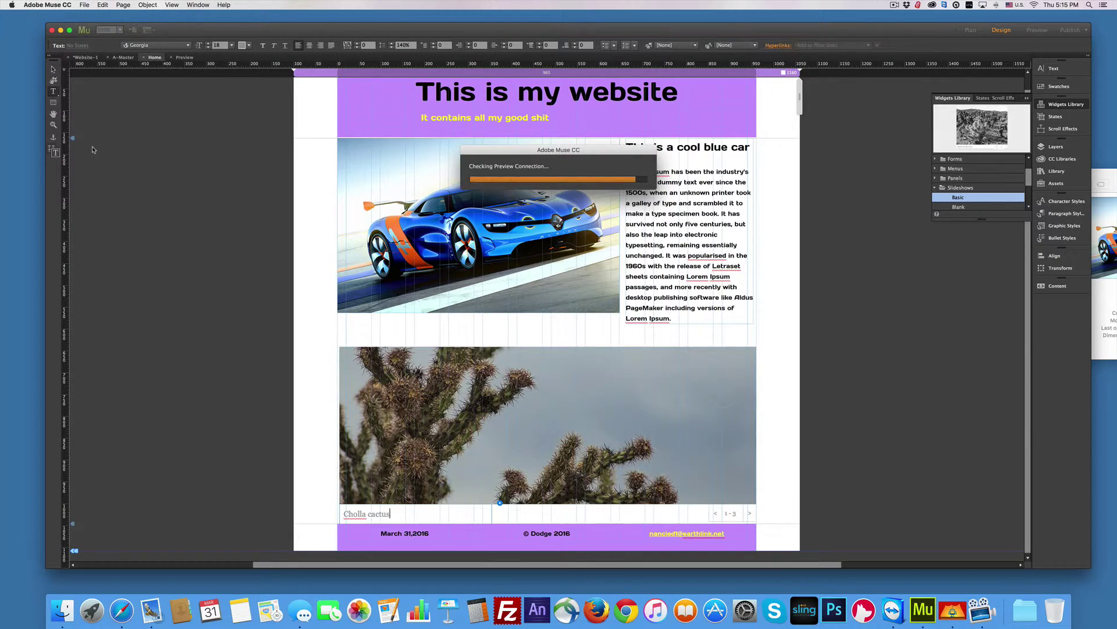
pyautogui.scroll(-3, 614, 319)
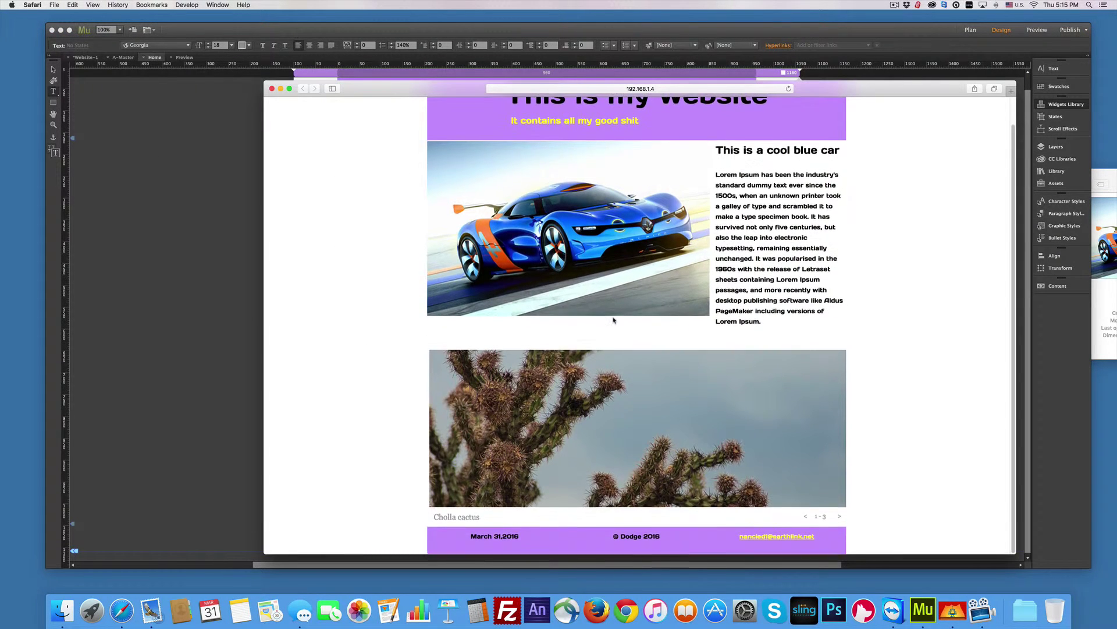
pyautogui.scroll(-1, 607, 278)
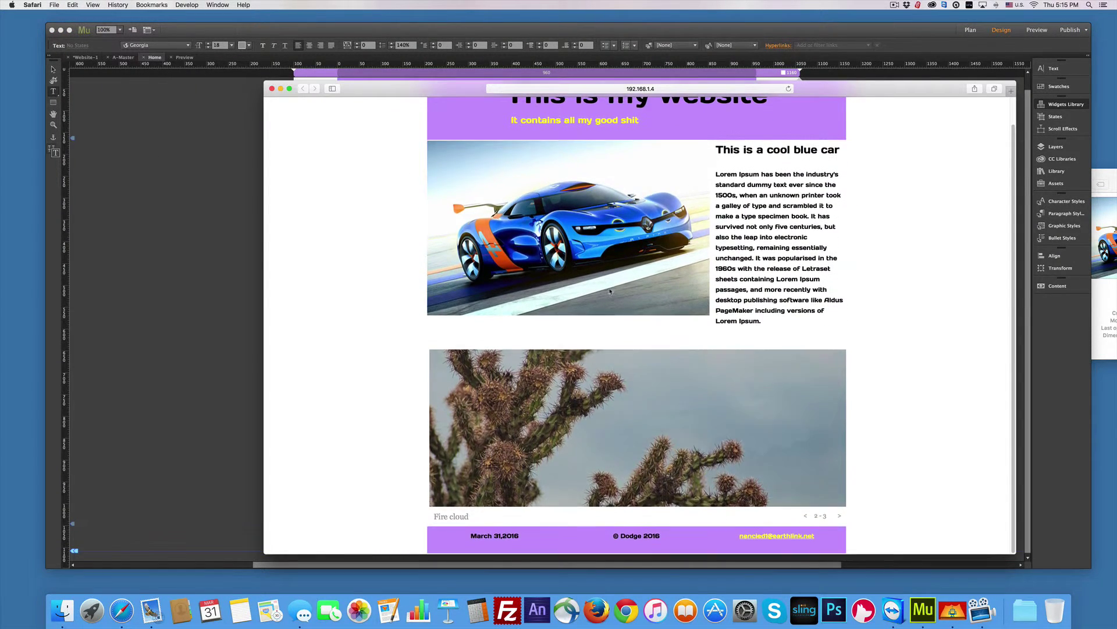
pyautogui.click(840, 516)
pyautogui.click(839, 517)
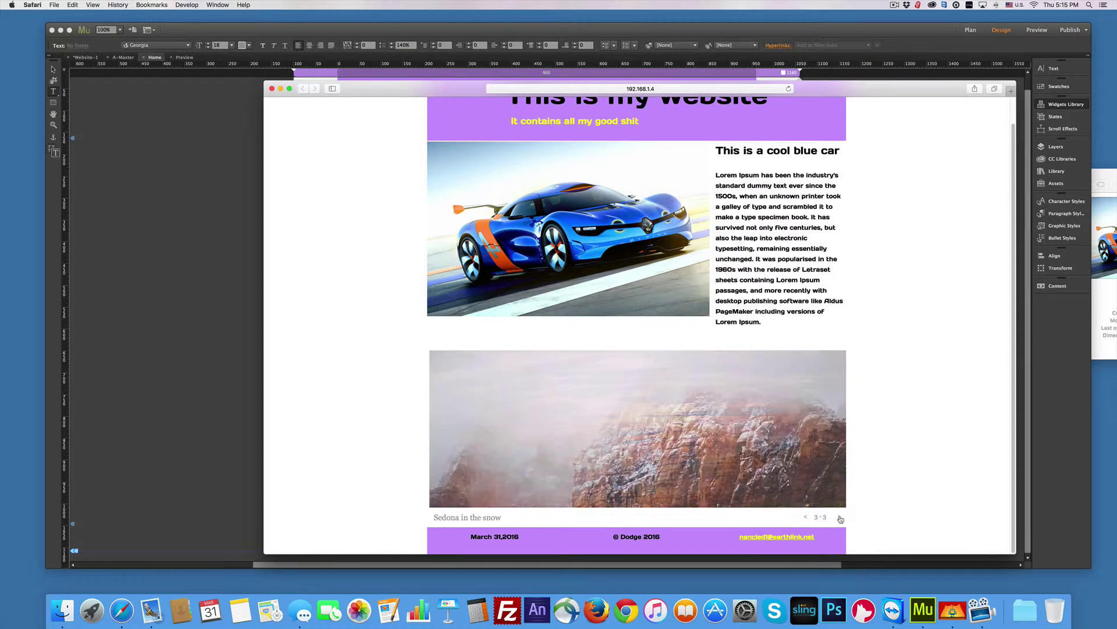
pyautogui.click(840, 517)
pyautogui.click(839, 518)
pyautogui.click(840, 518)
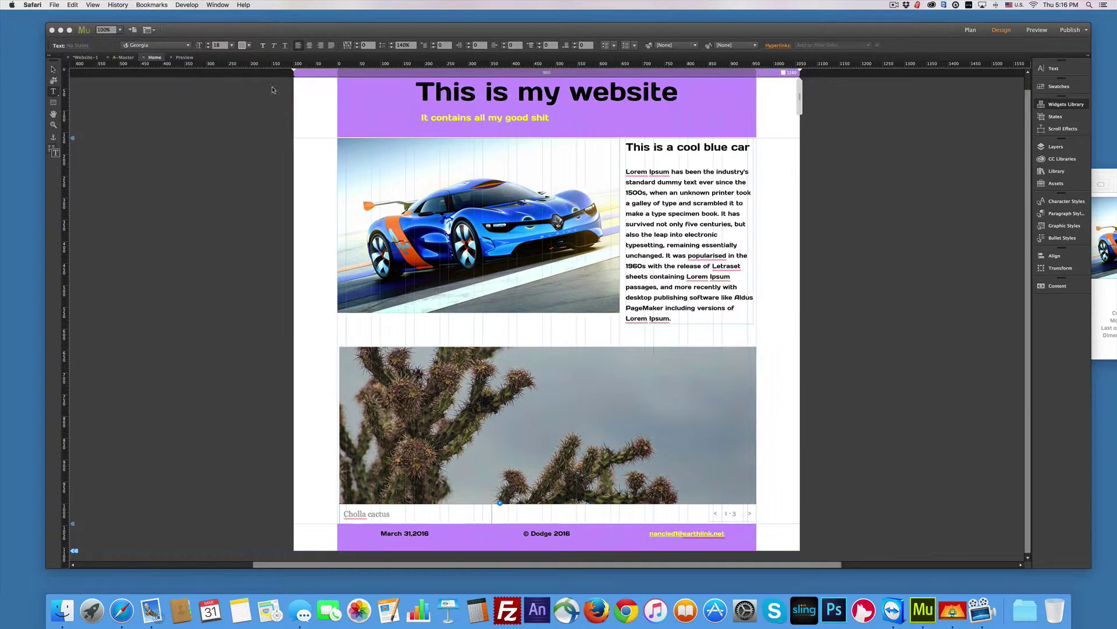
# Close the browser preview, return to Muse and select the cactus hero image
pyautogui.click(272, 88)
pyautogui.click(656, 380)
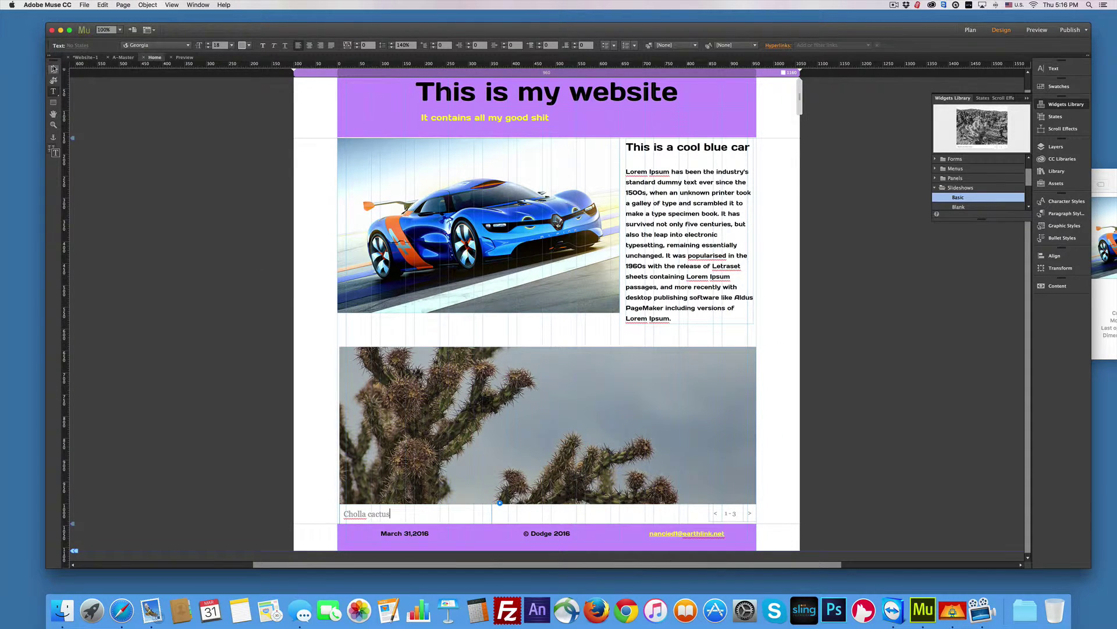
pyautogui.press('Escape')
pyautogui.click(740, 388)
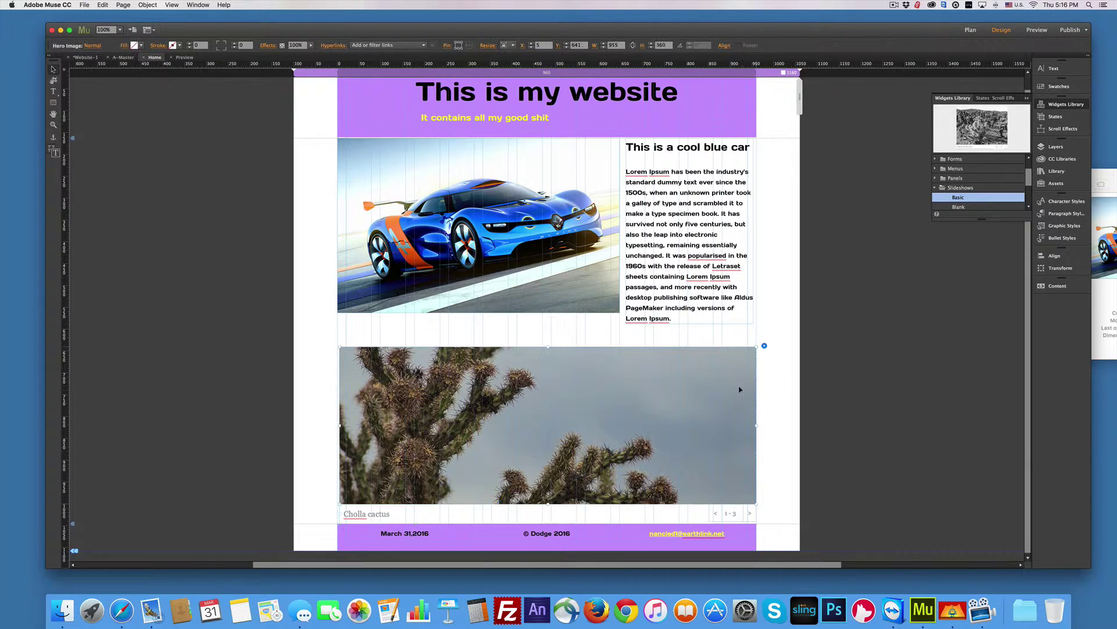
# In Slideshow Options, set the transition to Vertical, turn off Auto Play and enable Thumbnails
pyautogui.click(764, 345)
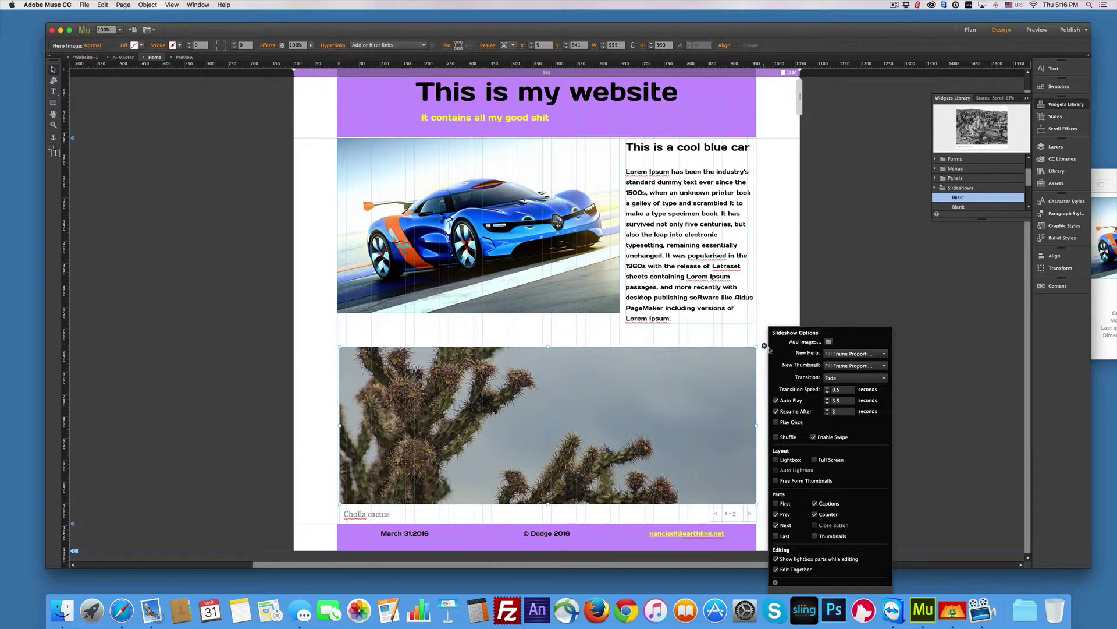
pyautogui.click(882, 378)
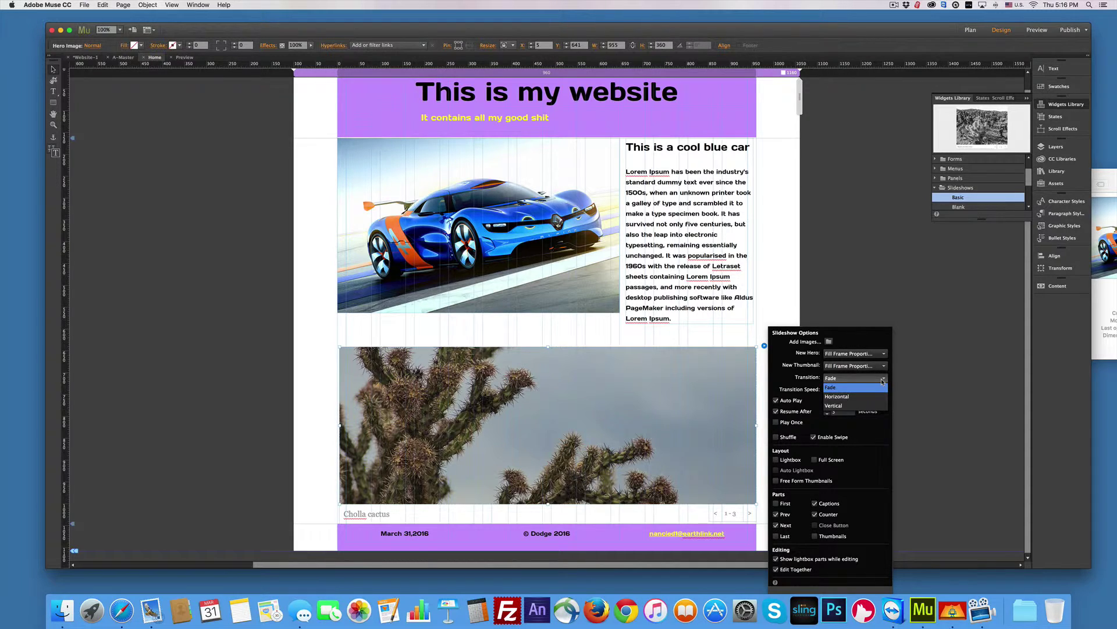
pyautogui.click(841, 406)
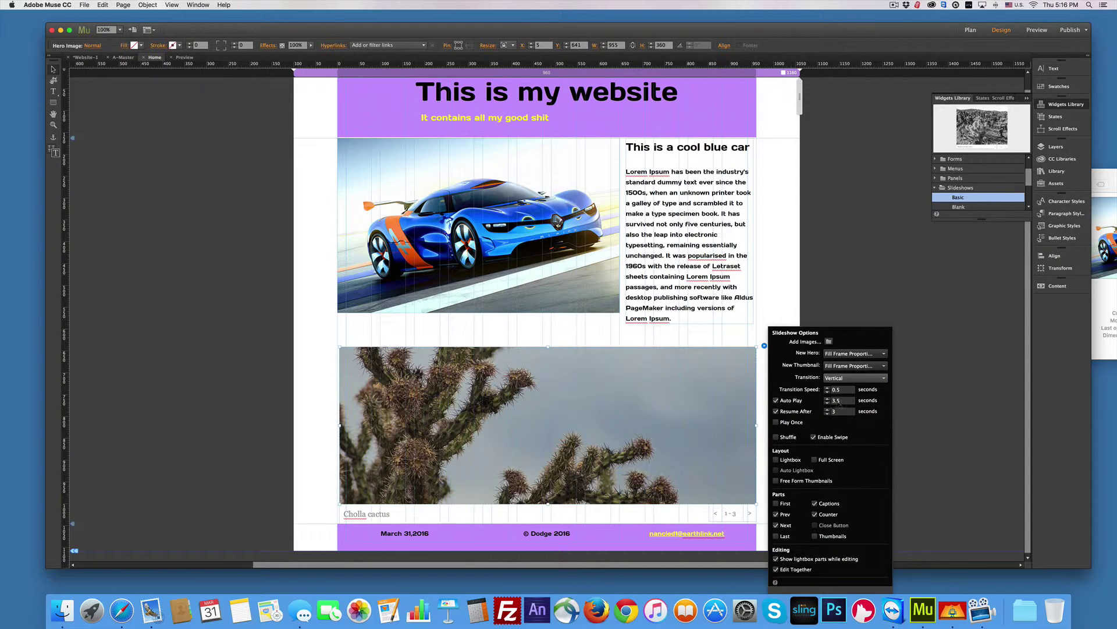
pyautogui.click(859, 378)
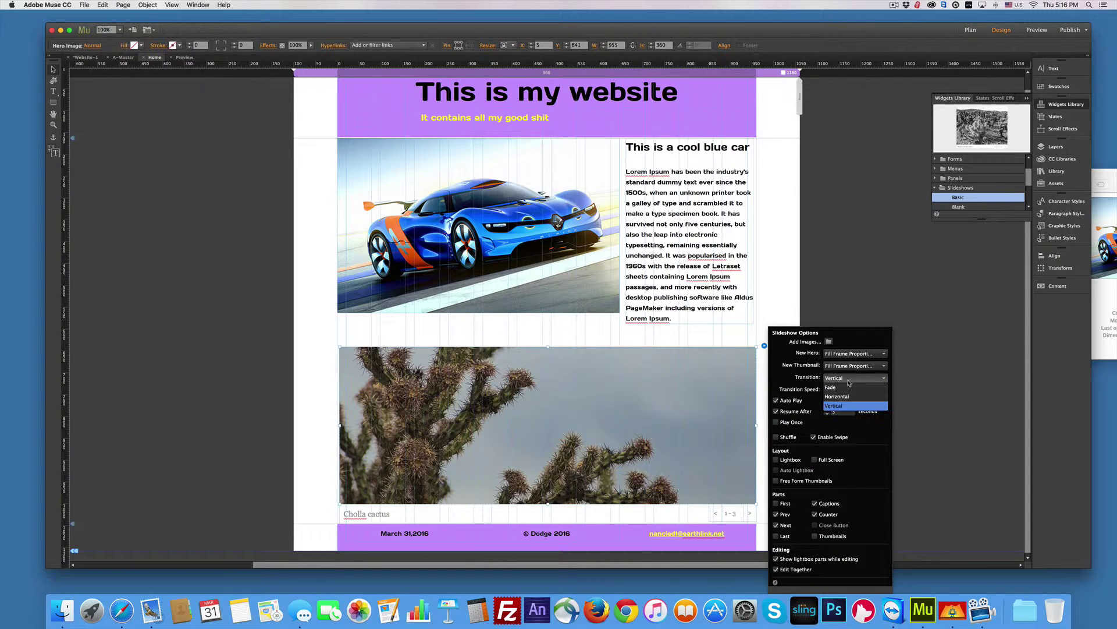
pyautogui.click(878, 433)
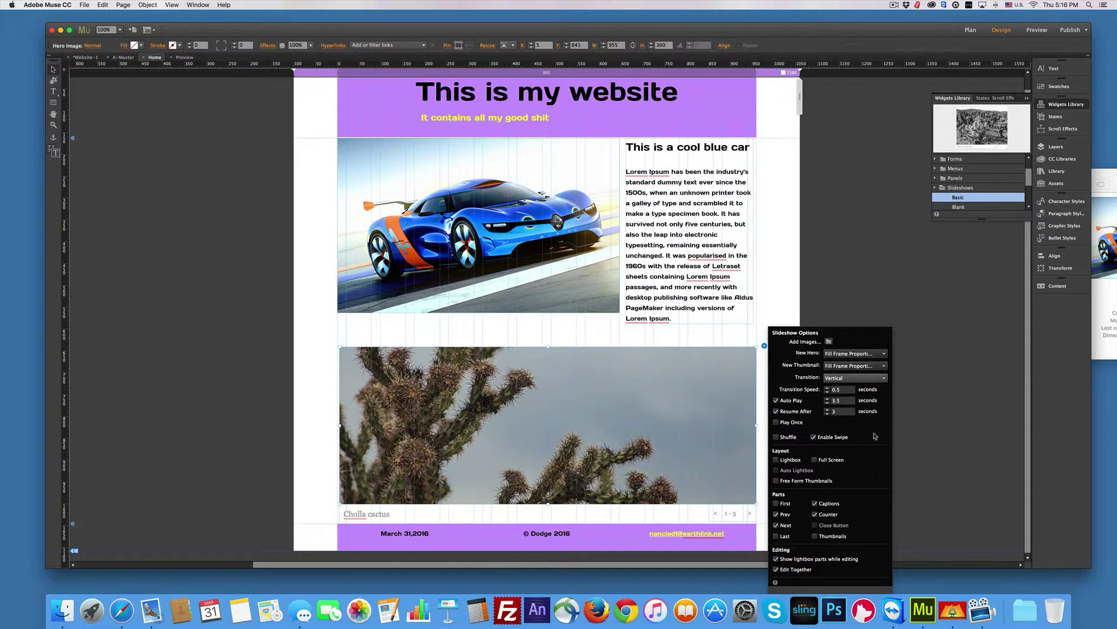
pyautogui.click(776, 400)
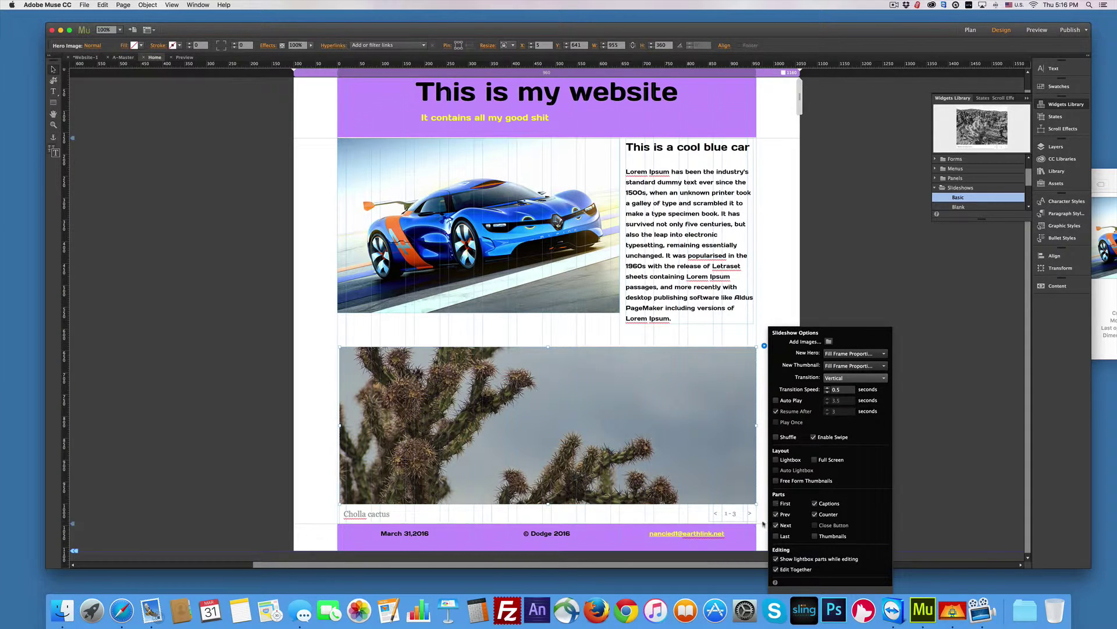
pyautogui.click(815, 535)
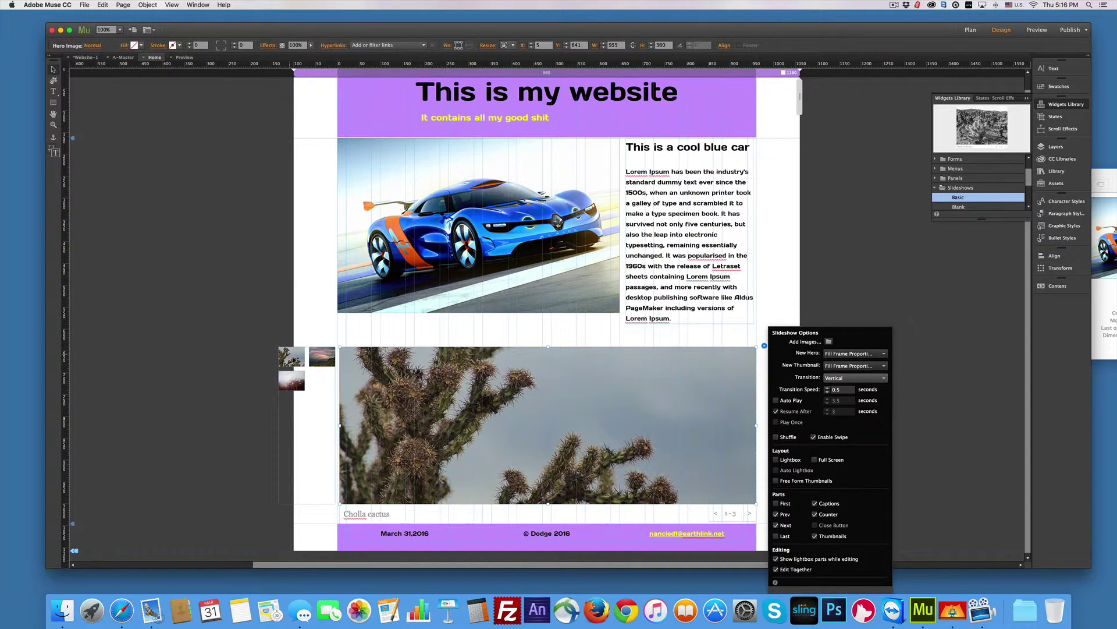
# Rearrange the slideshow thumbnails, moving the cactus and sunset images into the second slot
pyautogui.moveTo(293, 358); pyautogui.dragTo(315, 371)
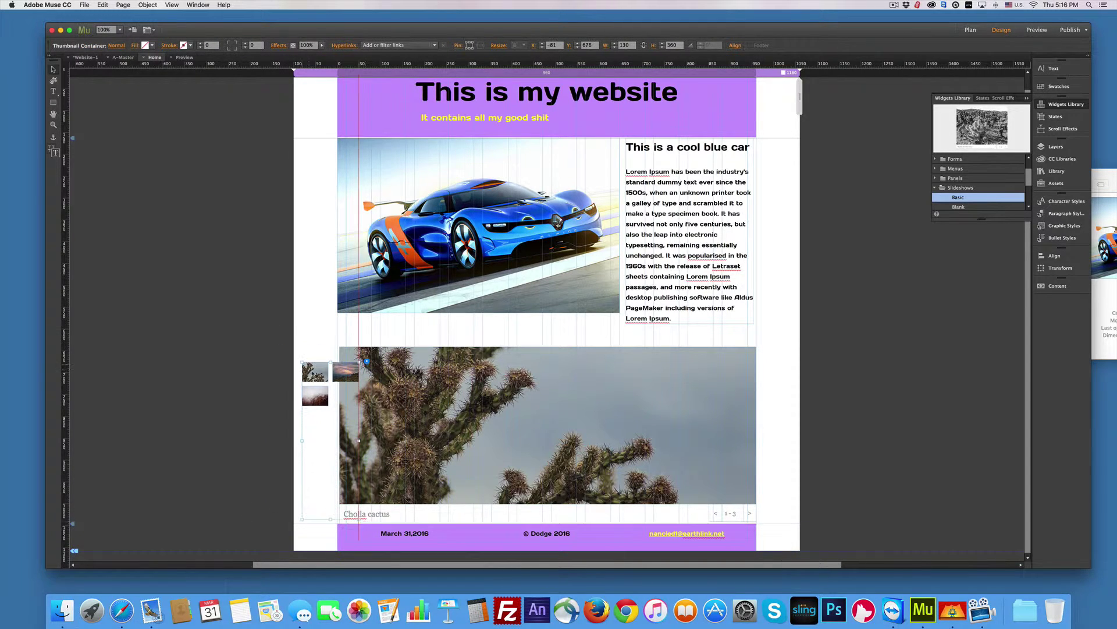
pyautogui.click(316, 400)
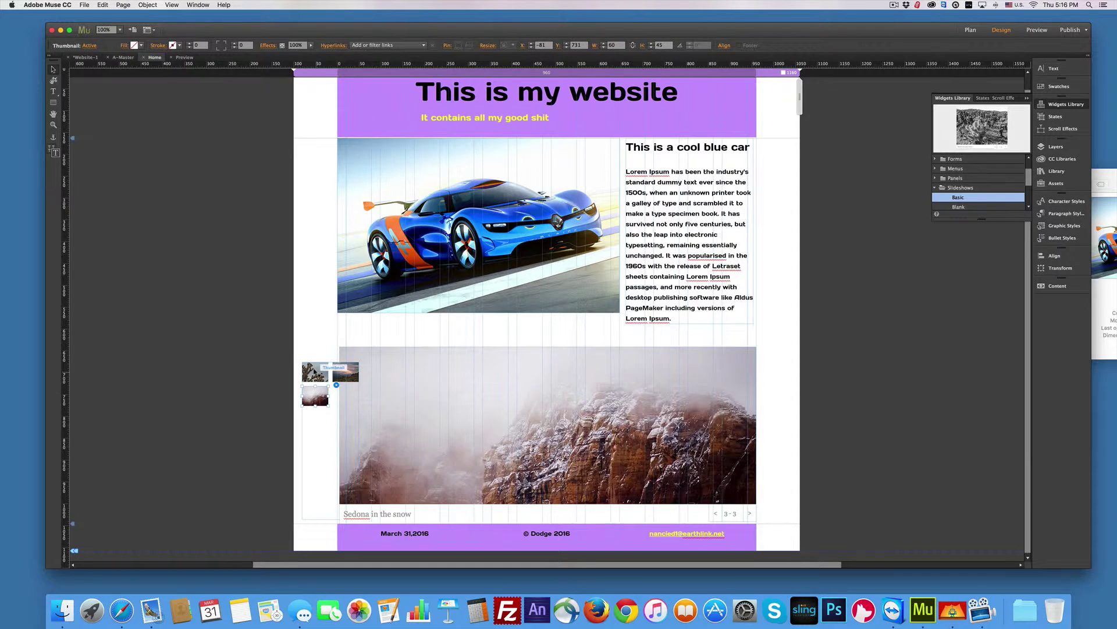
pyautogui.click(315, 371)
pyautogui.moveTo(315, 371); pyautogui.dragTo(346, 371)
pyautogui.click(315, 398)
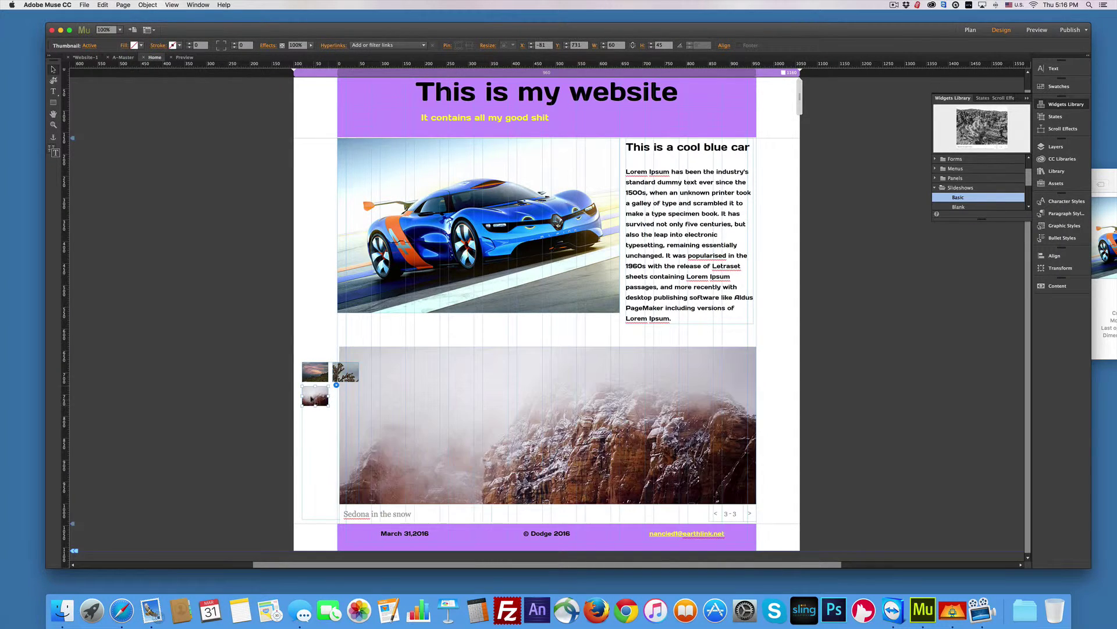
pyautogui.click(309, 370)
pyautogui.moveTo(309, 370)
pyautogui.mouseDown()
pyautogui.moveTo(346, 394)
pyautogui.moveTo(319, 377)
pyautogui.moveTo(341, 408)
pyautogui.moveTo(318, 420)
pyautogui.moveTo(316, 402)
pyautogui.moveTo(344, 373)
pyautogui.moveTo(306, 372)
pyautogui.moveTo(318, 381)
pyautogui.mouseUp()
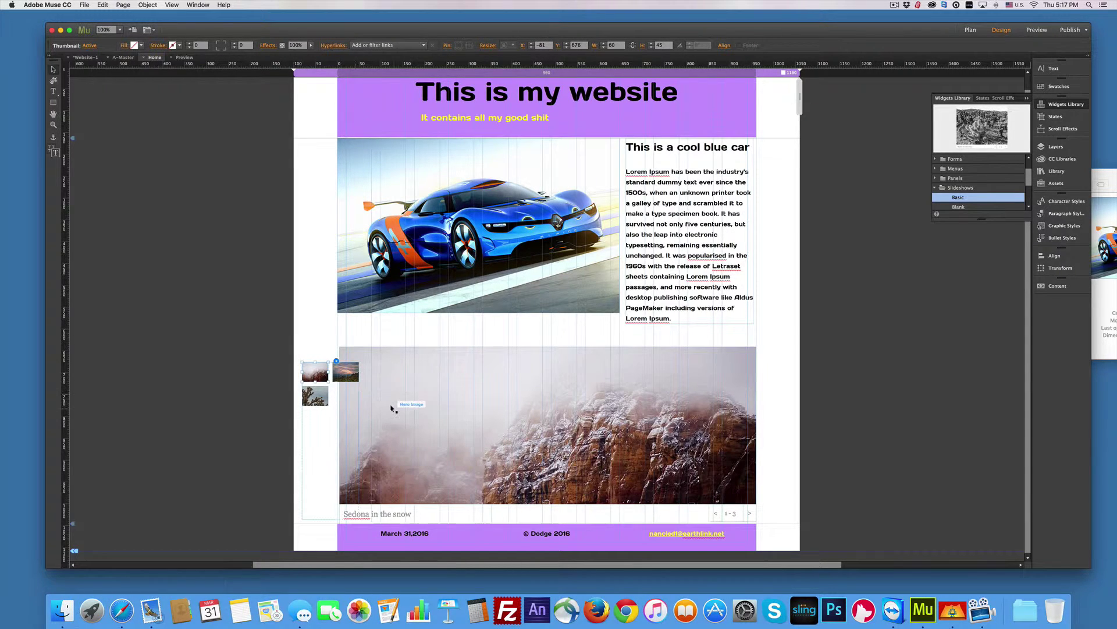
# Uncheck Thumbnails in the Slideshow Options and deselect the slideshow
pyautogui.click(392, 408)
pyautogui.click(764, 345)
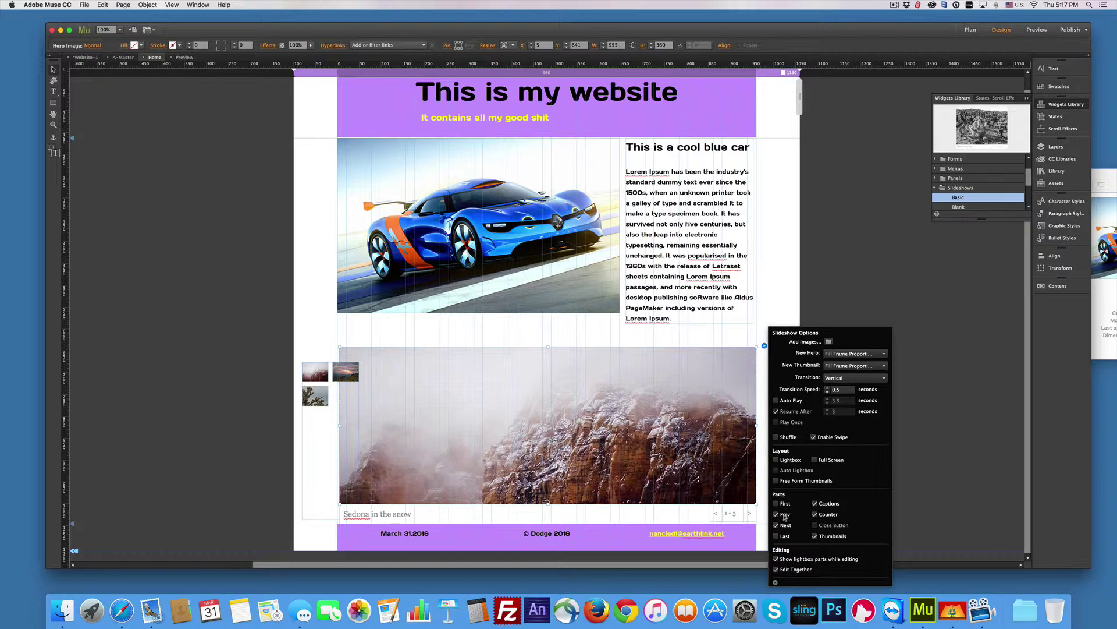
pyautogui.click(815, 536)
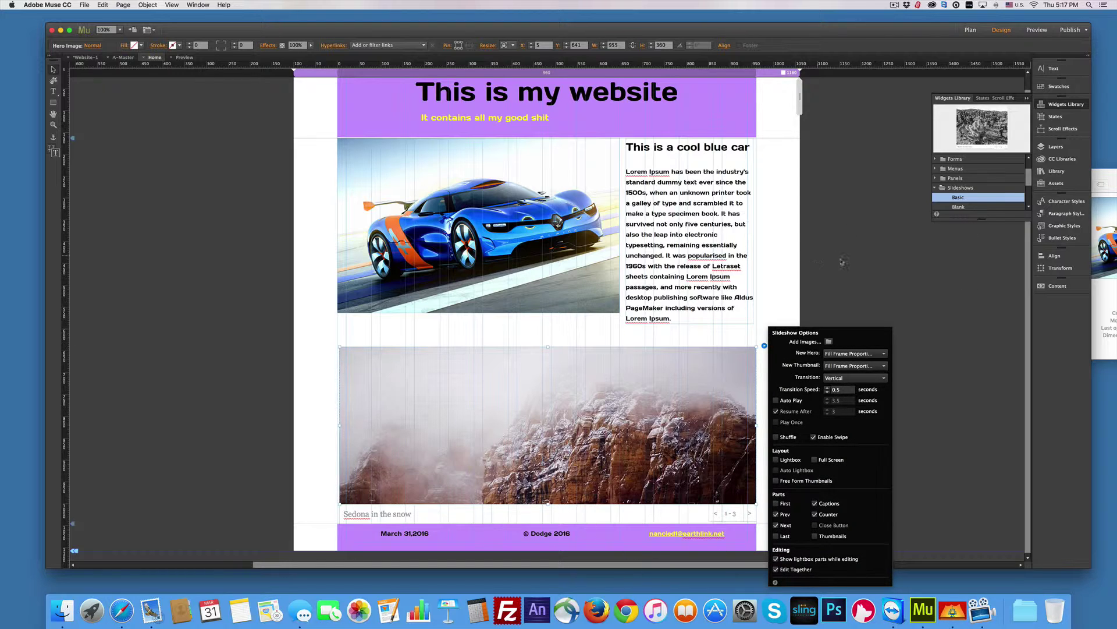
pyautogui.click(841, 262)
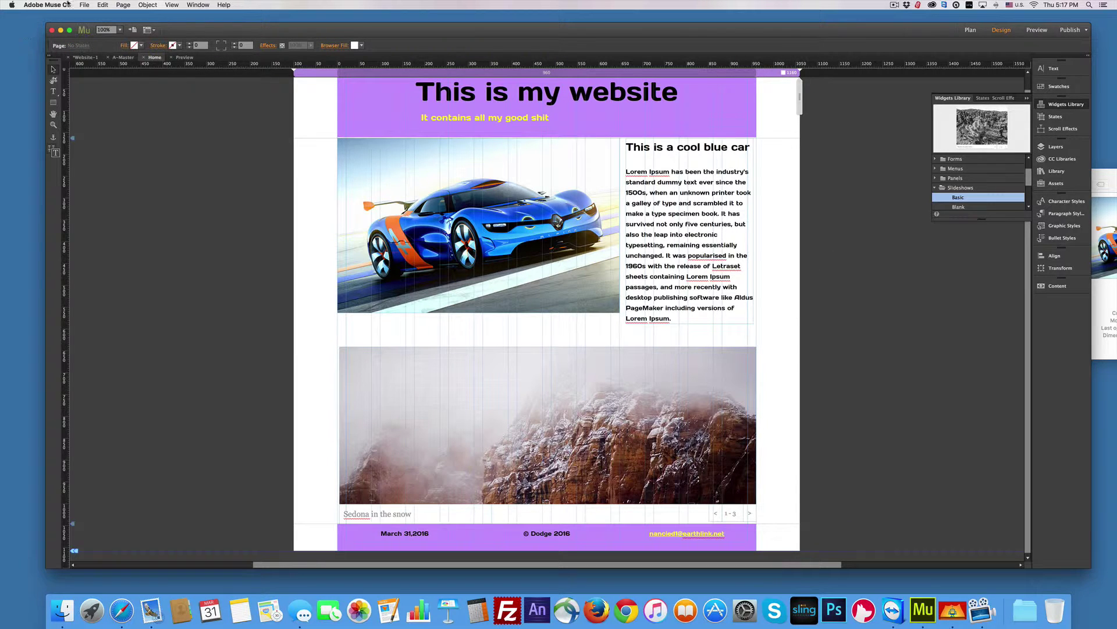
# Preview the Home page in the web browser via File > Preview Page in Browser
pyautogui.click(84, 5)
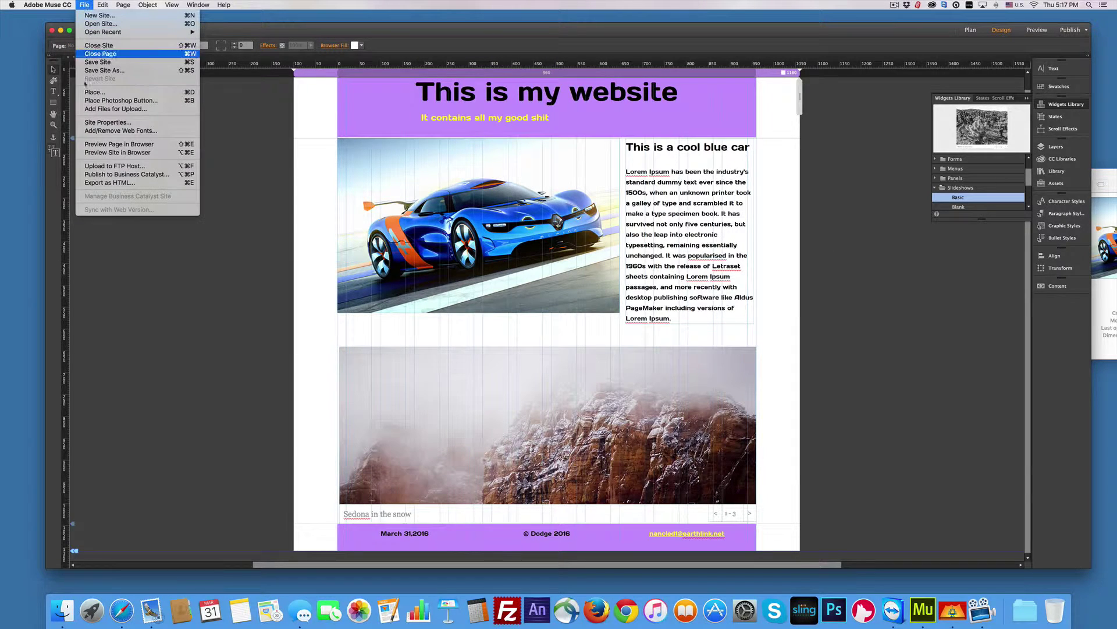
pyautogui.click(86, 144)
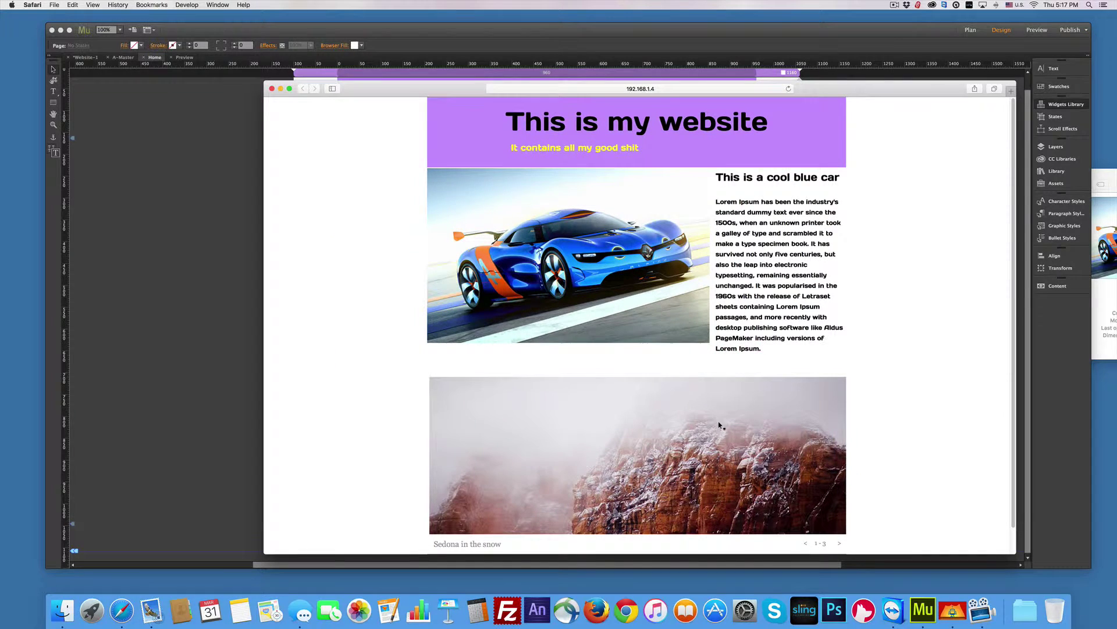
pyautogui.scroll(-2, 720, 425)
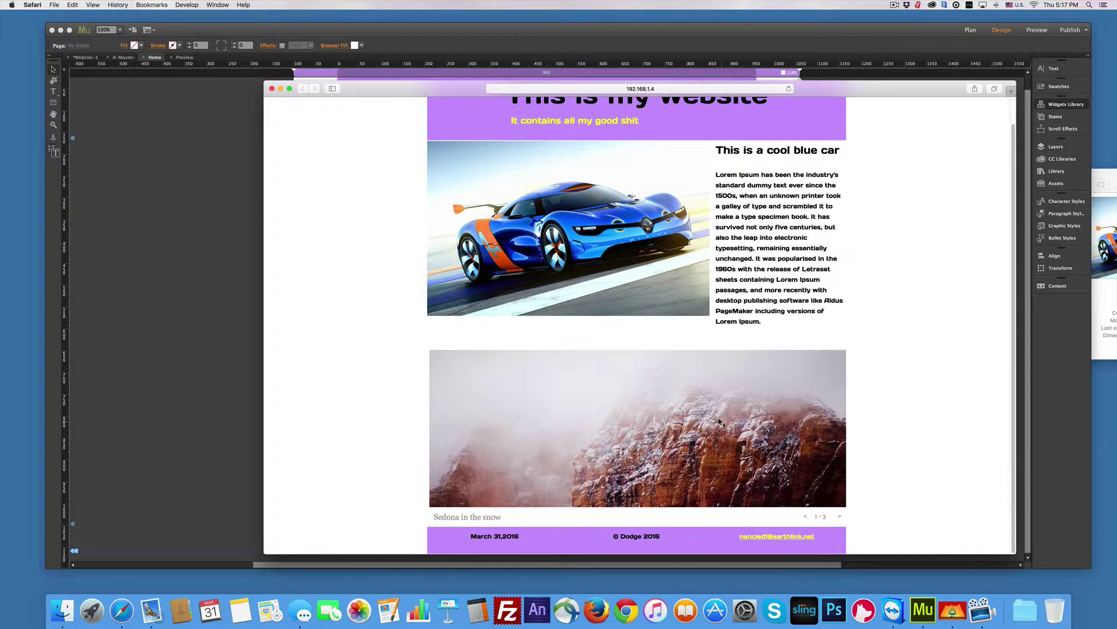
# Cycle through the Fire cloud, Cholla cactus and first slides, then return to Muse's Plan view
pyautogui.click(840, 516)
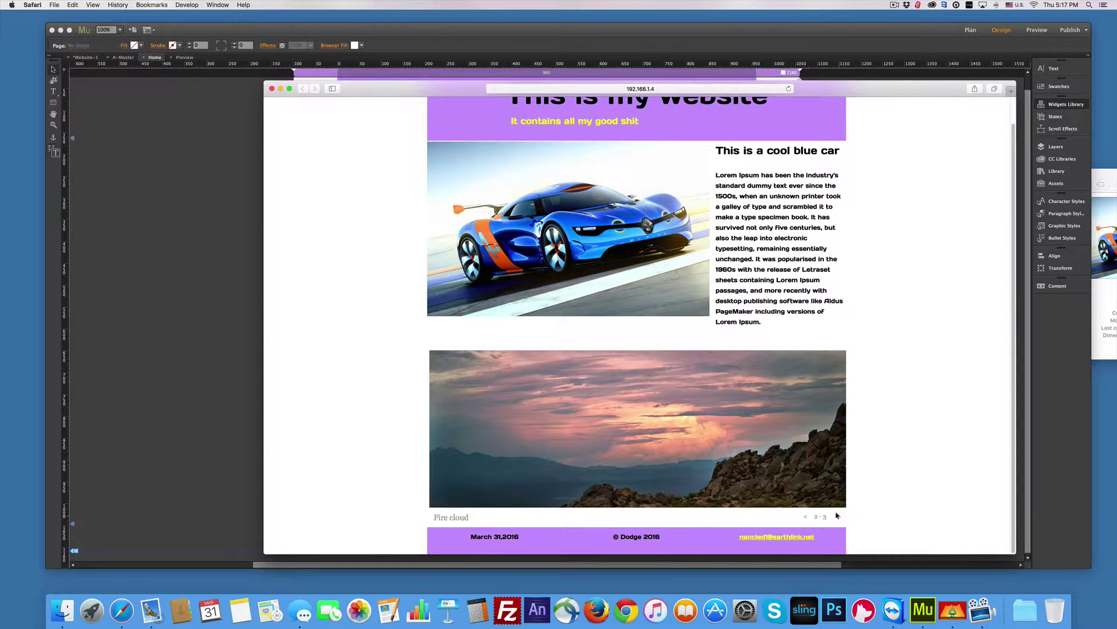
pyautogui.click(838, 515)
pyautogui.click(838, 515)
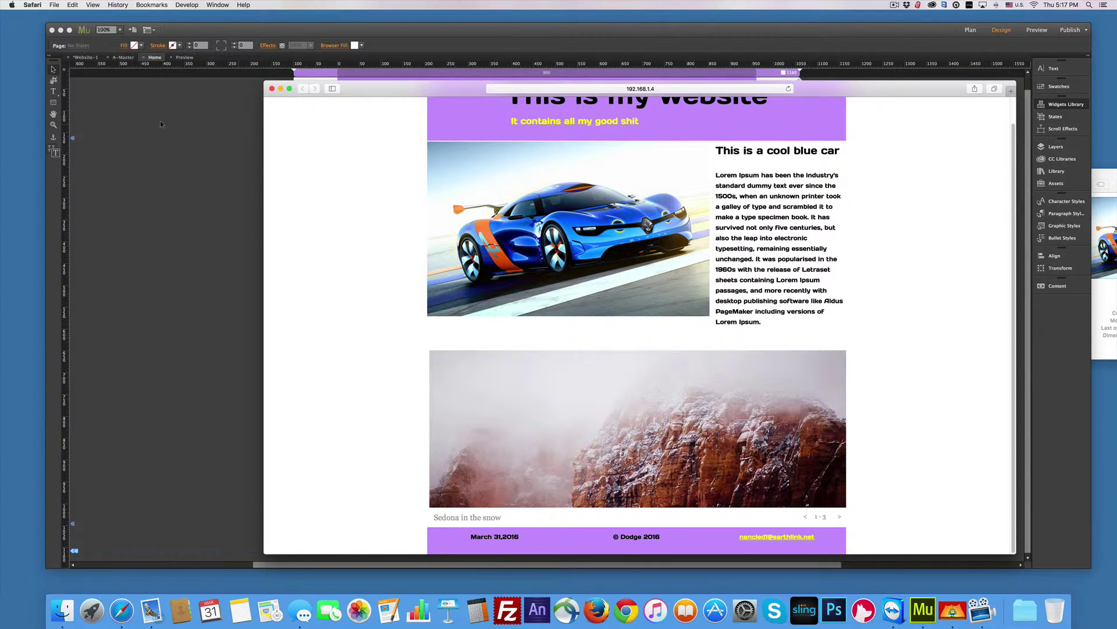
pyautogui.click(115, 98)
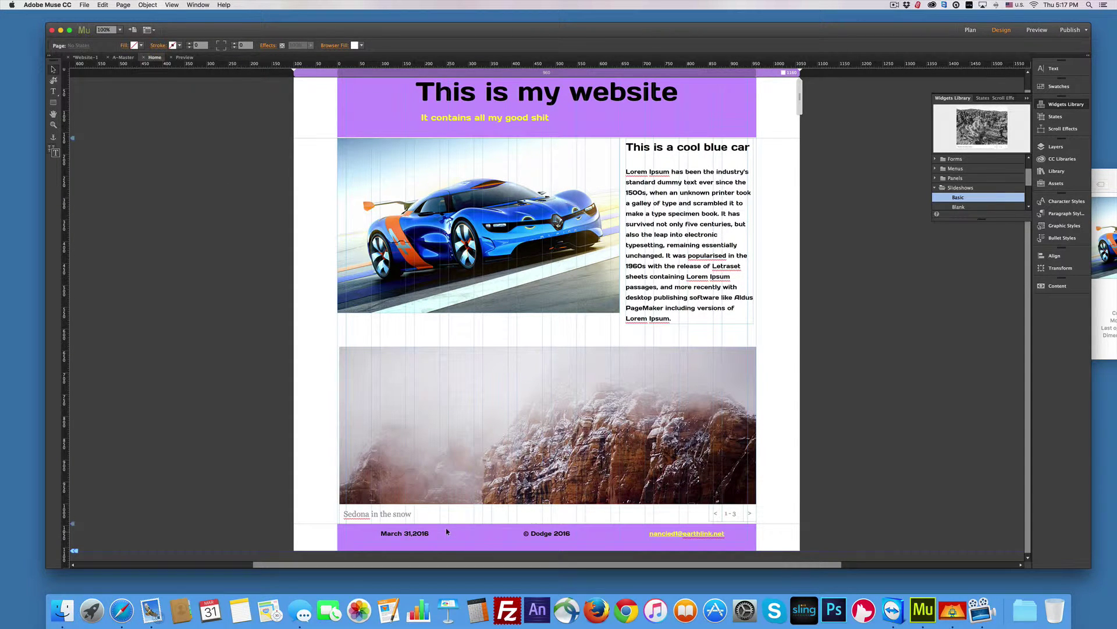
pyautogui.click(87, 58)
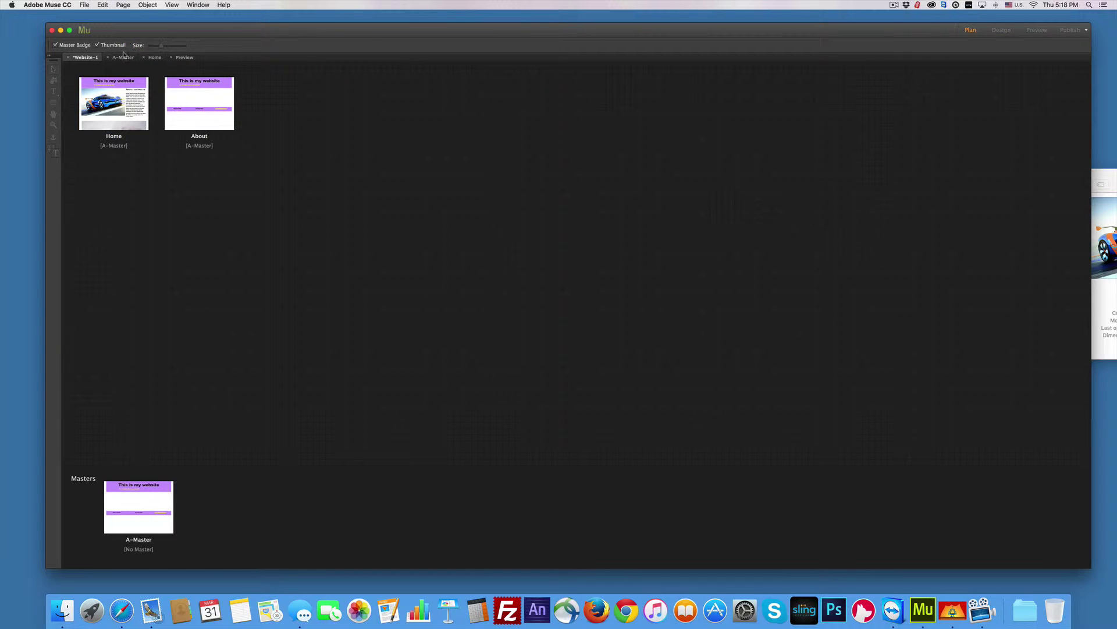
pyautogui.click(124, 57)
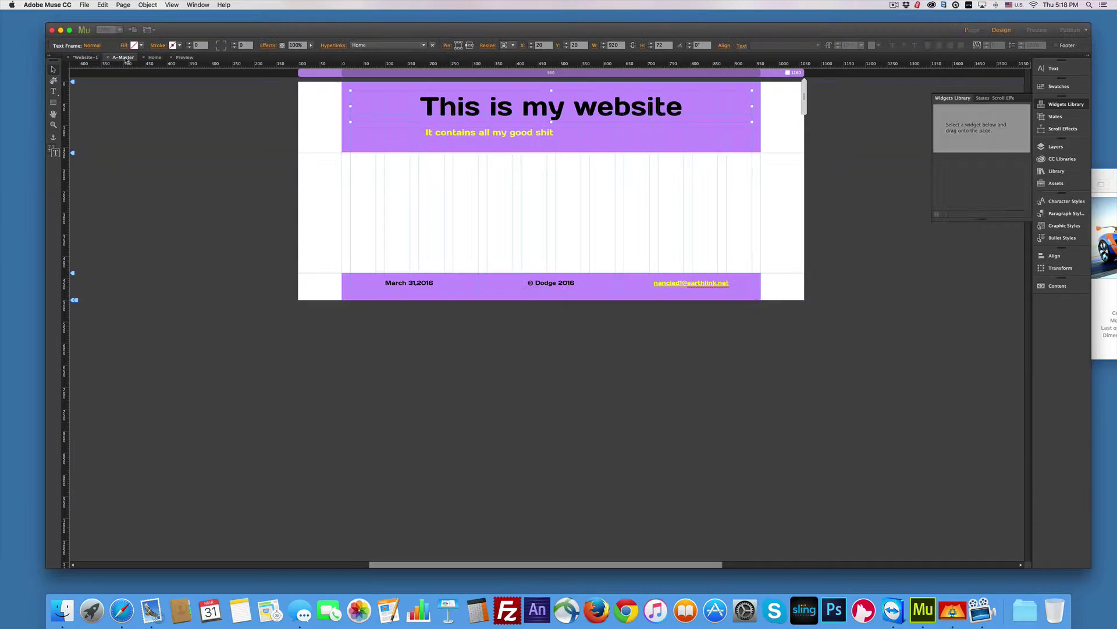
pyautogui.click(122, 5)
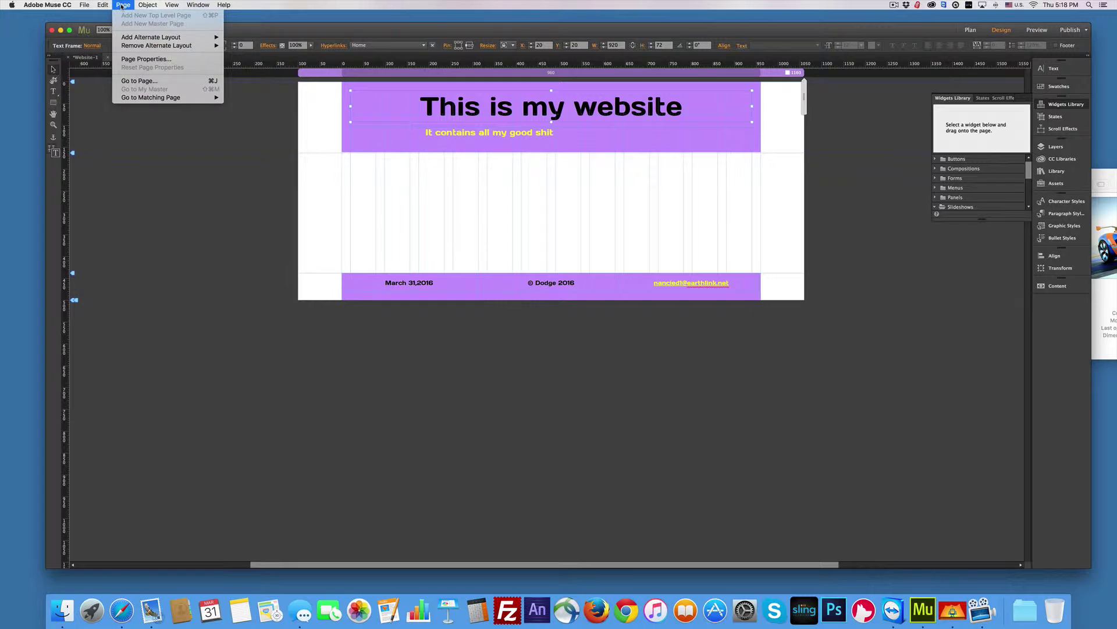
pyautogui.click(147, 59)
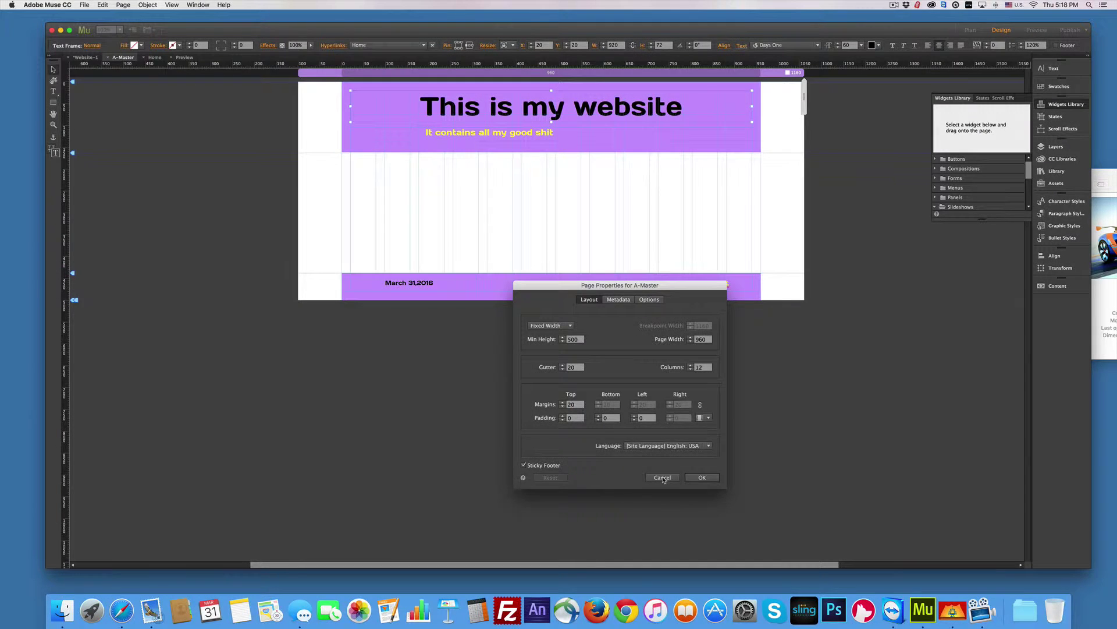
pyautogui.click(663, 478)
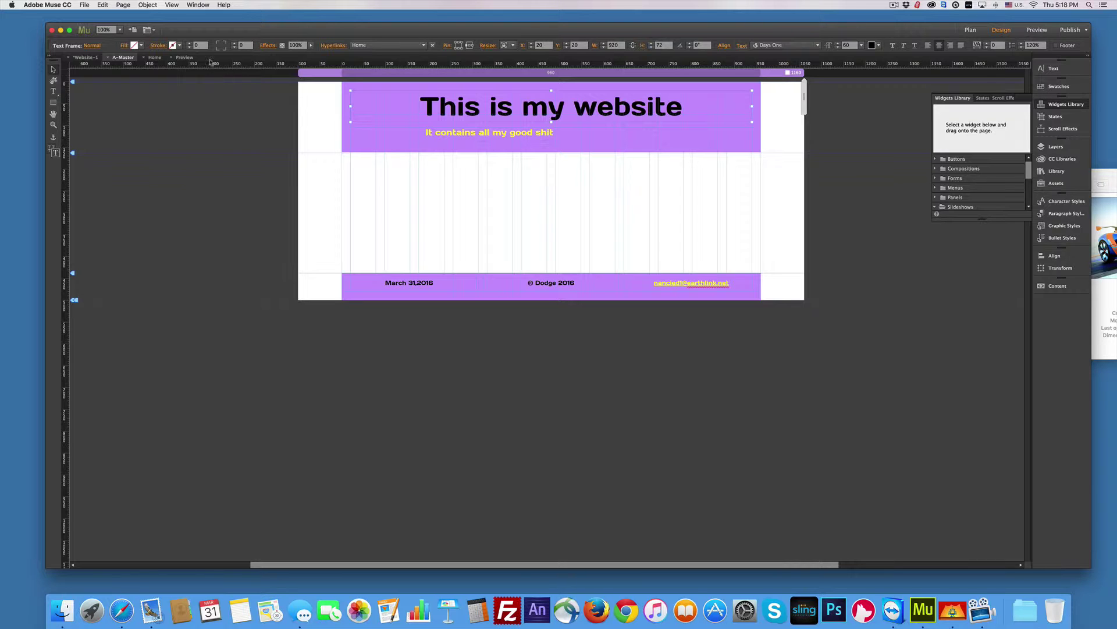
pyautogui.hscroll(-1, 175, 73)
# Open the Home page from Plan view and drag the car image and its text lower
pyautogui.click(85, 59)
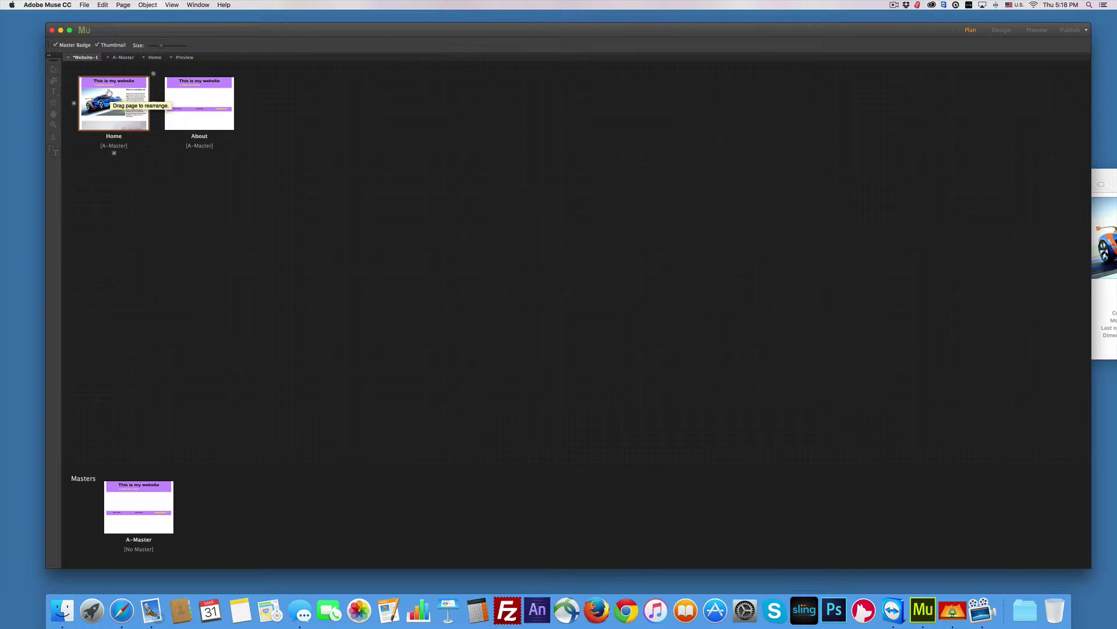
pyautogui.doubleClick(108, 92)
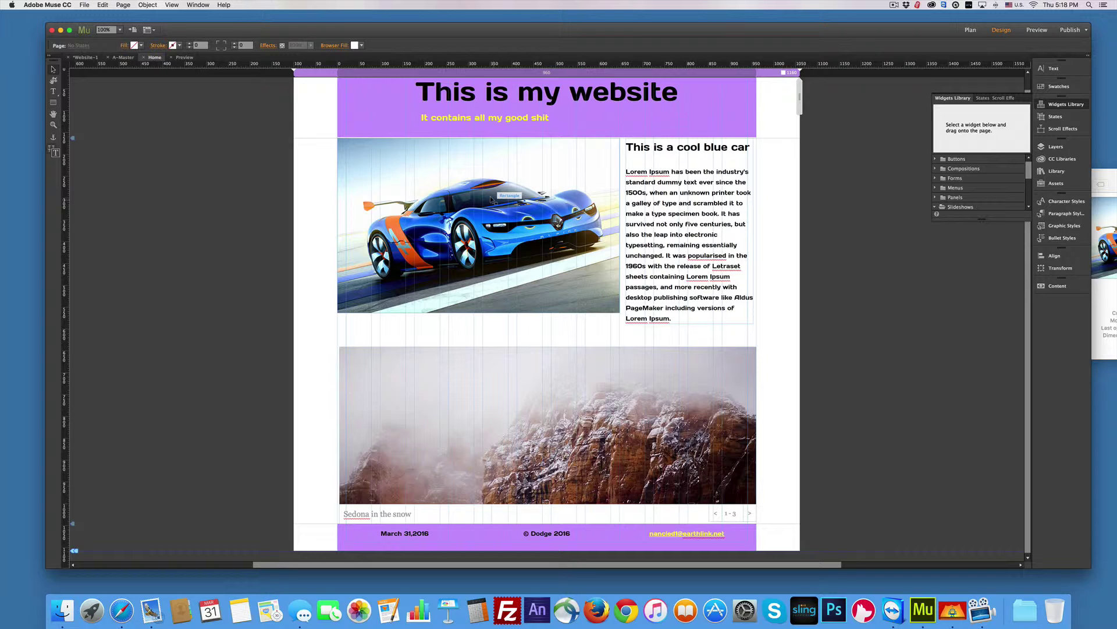
pyautogui.click(531, 199)
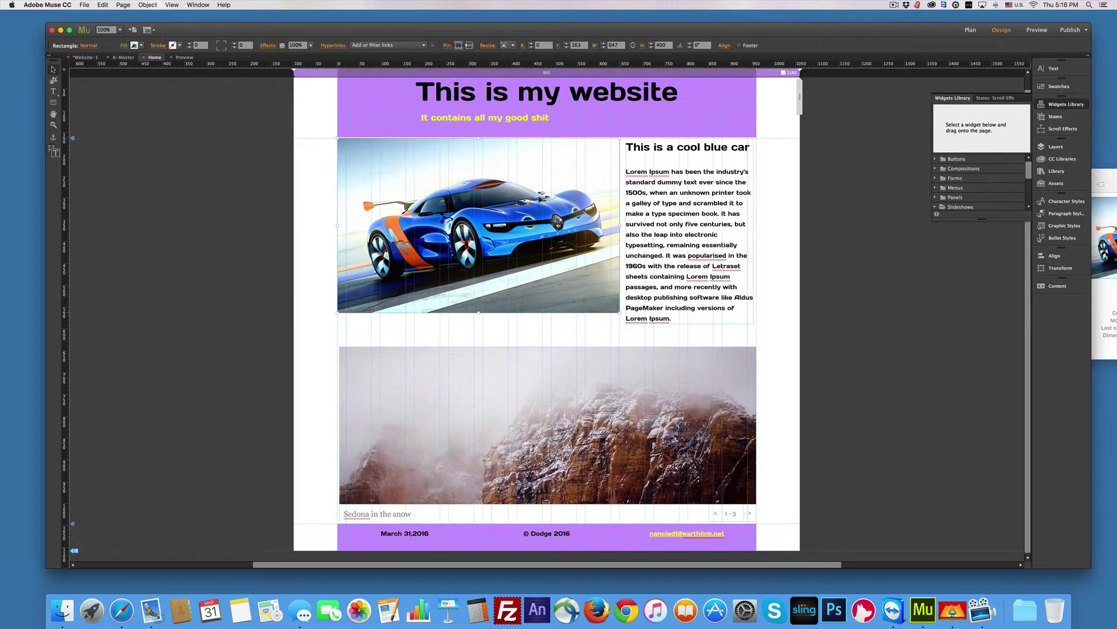
pyautogui.keyDown('shift'); pyautogui.click(690, 226); pyautogui.keyUp('shift')
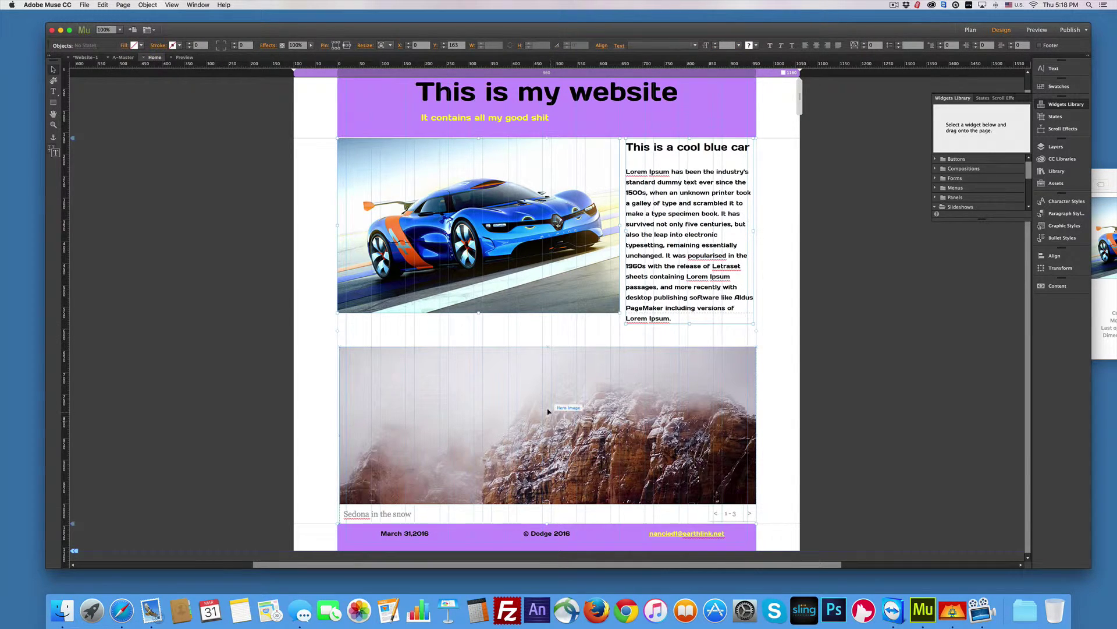
pyautogui.moveTo(547, 412); pyautogui.dragTo(549, 450)
pyautogui.click(323, 154)
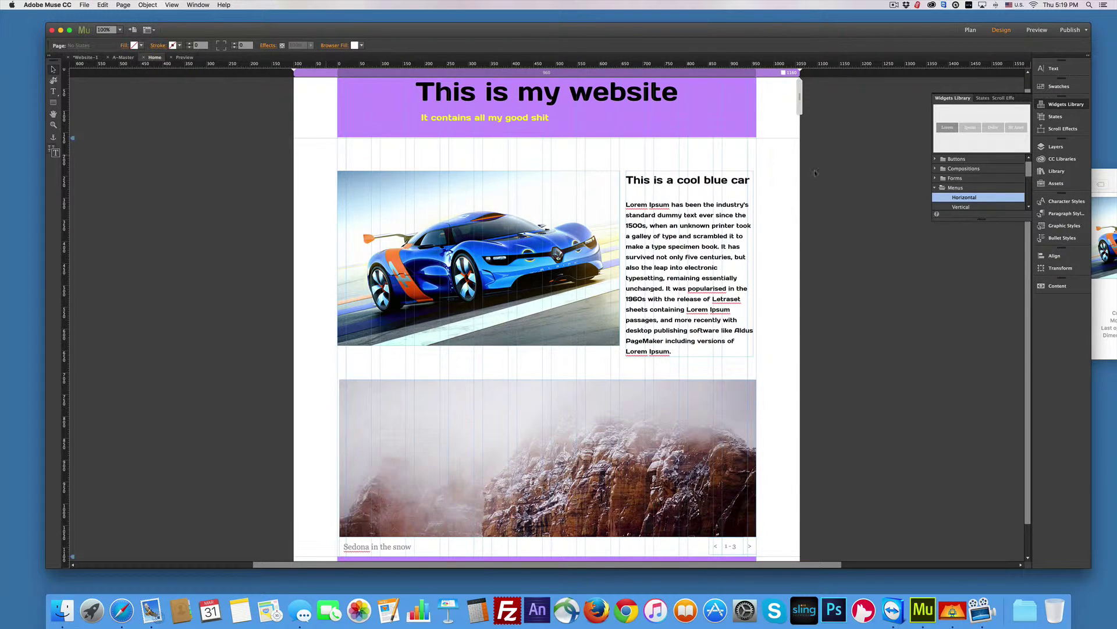
# On A-Master, place a horizontal menu below the header and fill its buttons dark navy
pyautogui.click(123, 58)
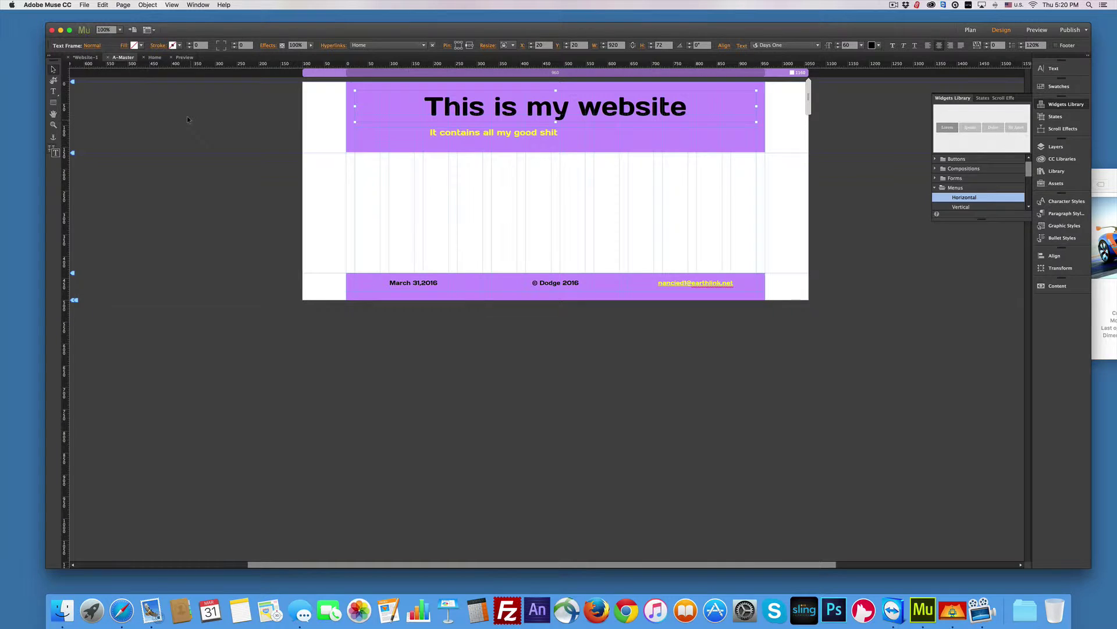
pyautogui.moveTo(976, 200); pyautogui.dragTo(389, 168)
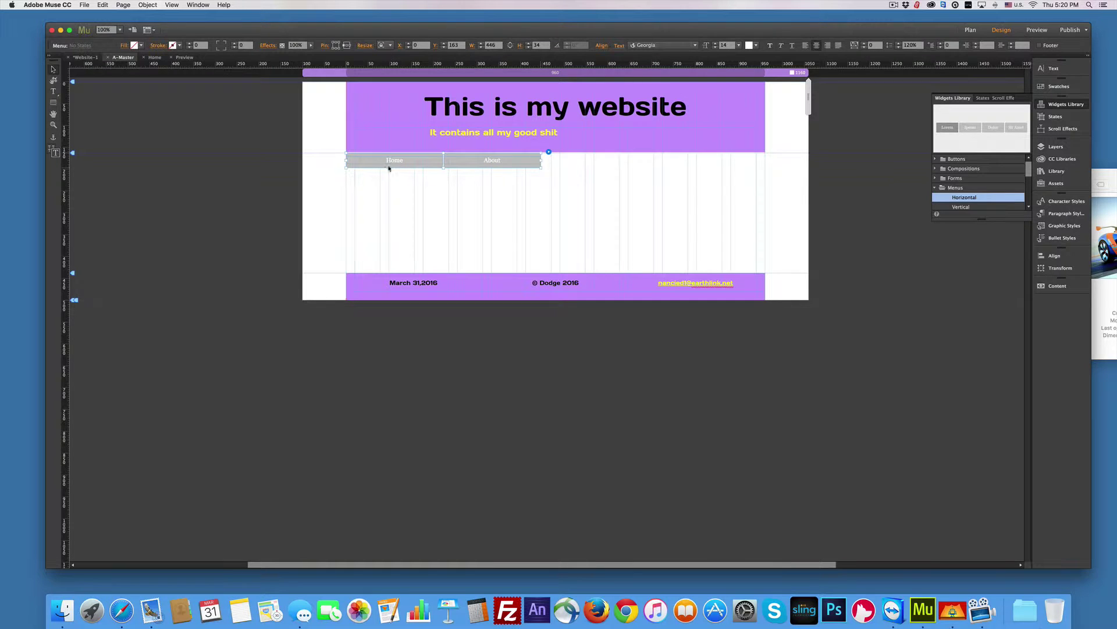
pyautogui.click(427, 159)
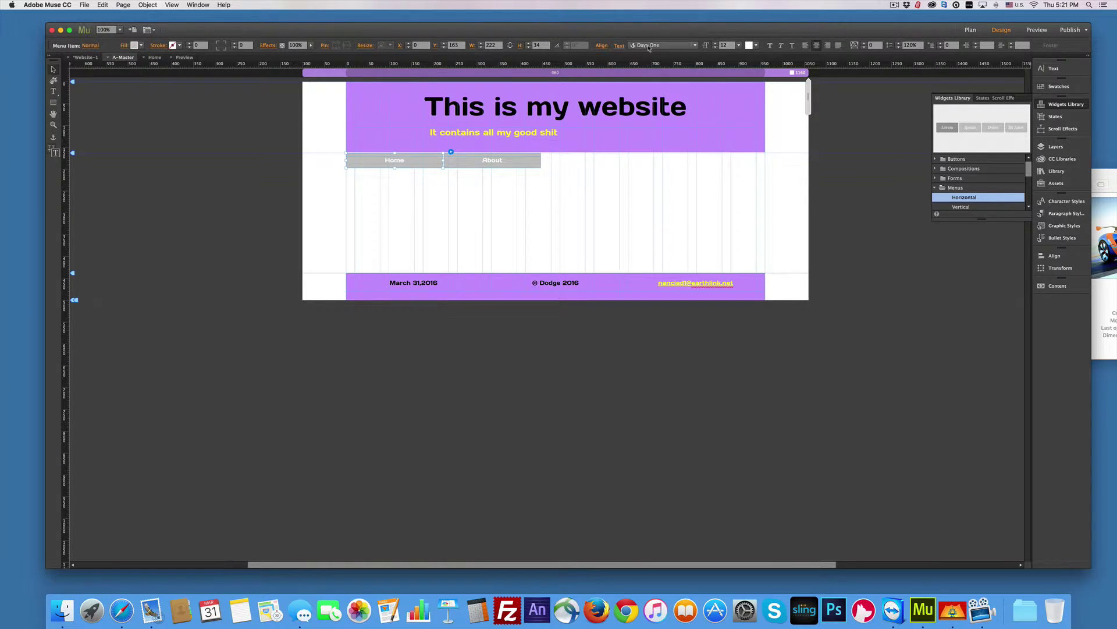
pyautogui.click(135, 45)
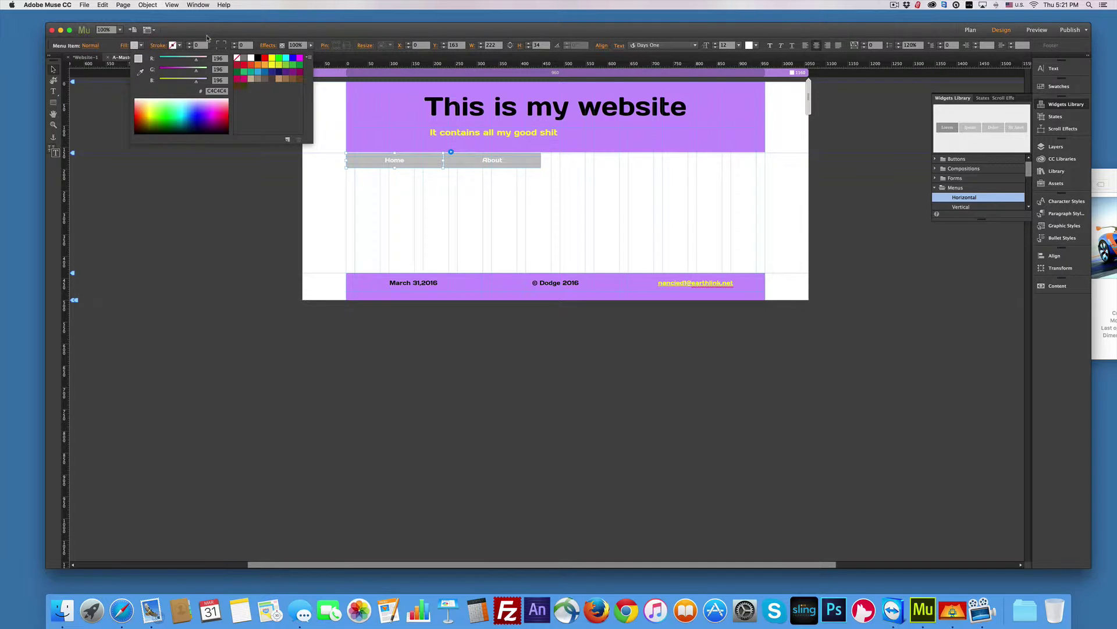
pyautogui.click(294, 65)
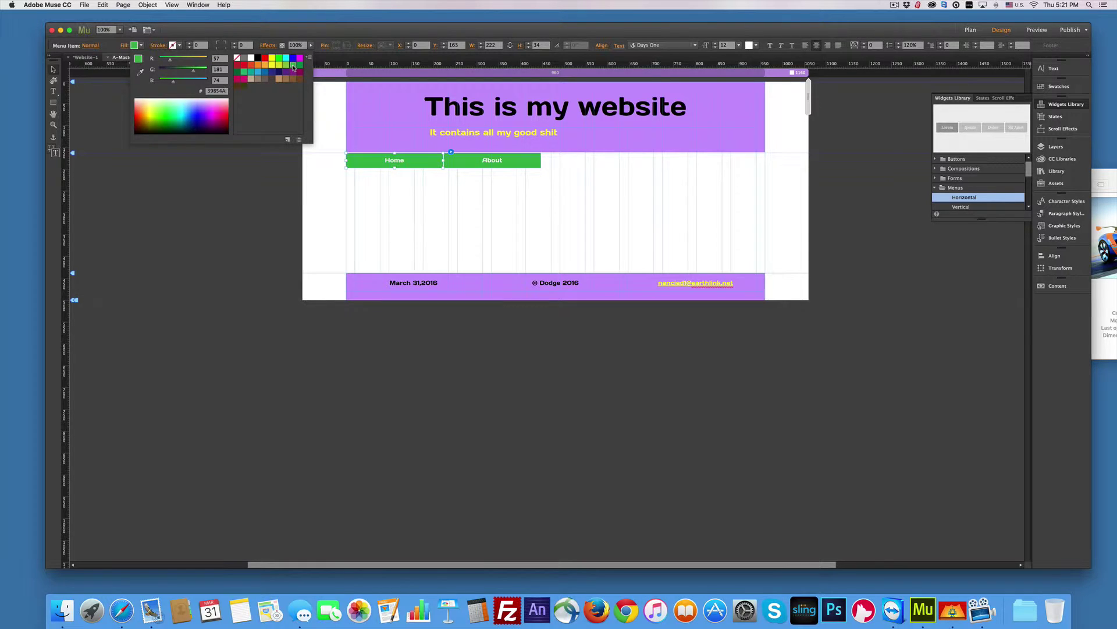
pyautogui.click(258, 72)
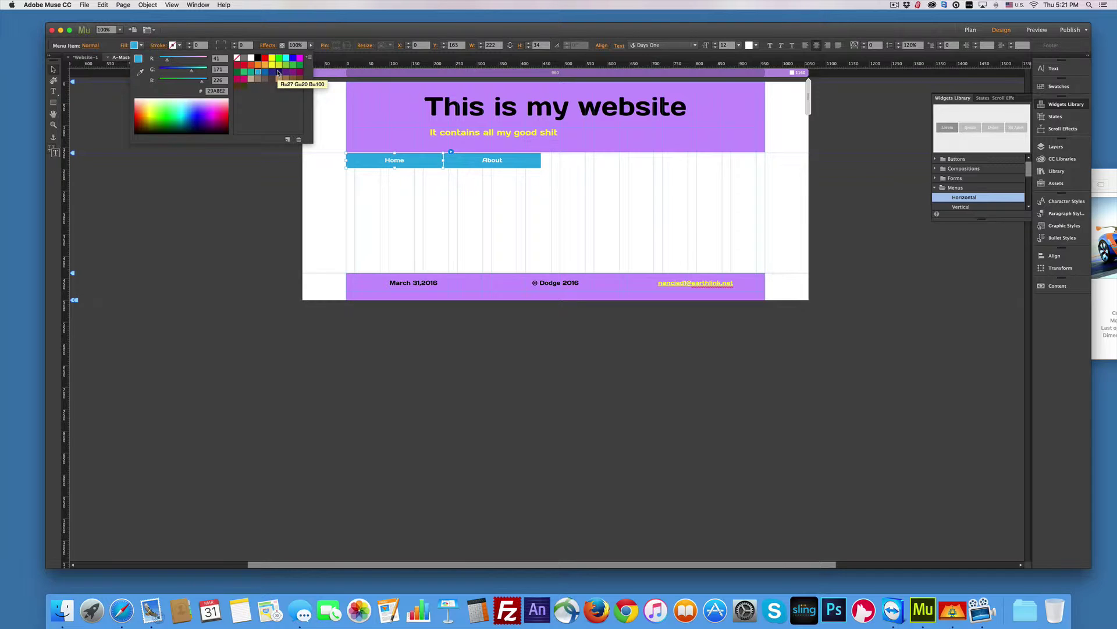
pyautogui.click(278, 72)
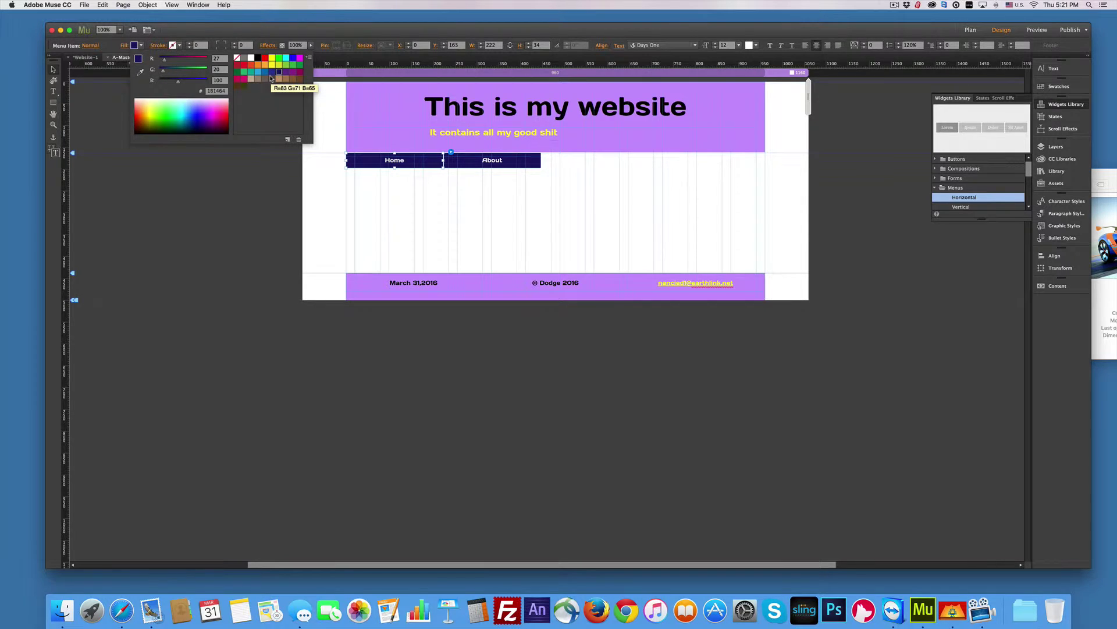
pyautogui.click(351, 205)
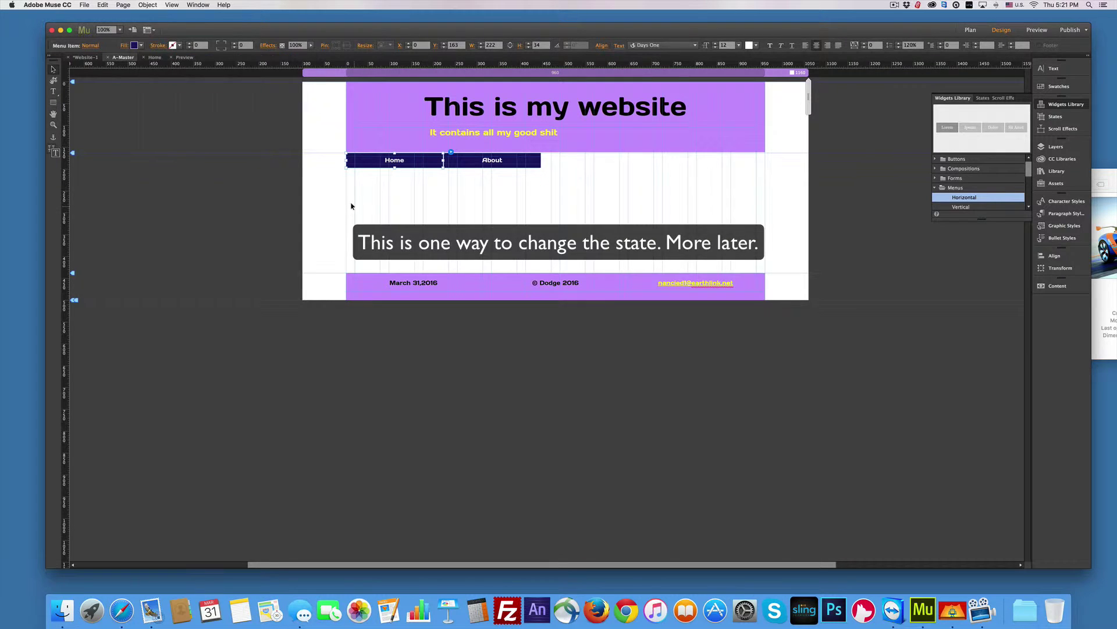
pyautogui.click(153, 57)
pyautogui.click(185, 57)
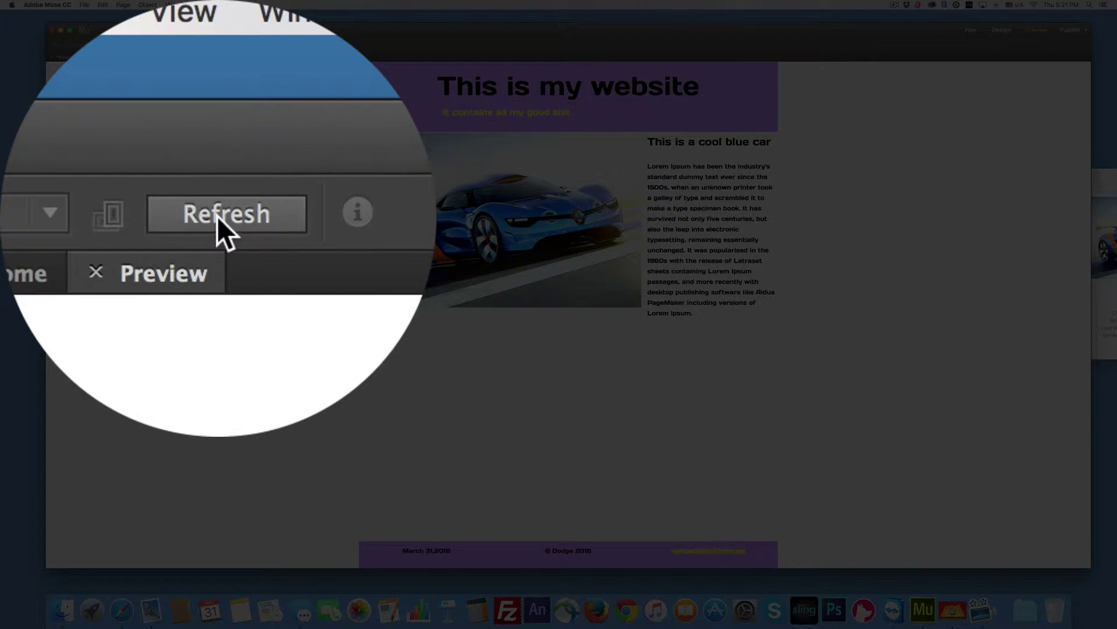
pyautogui.click(197, 45)
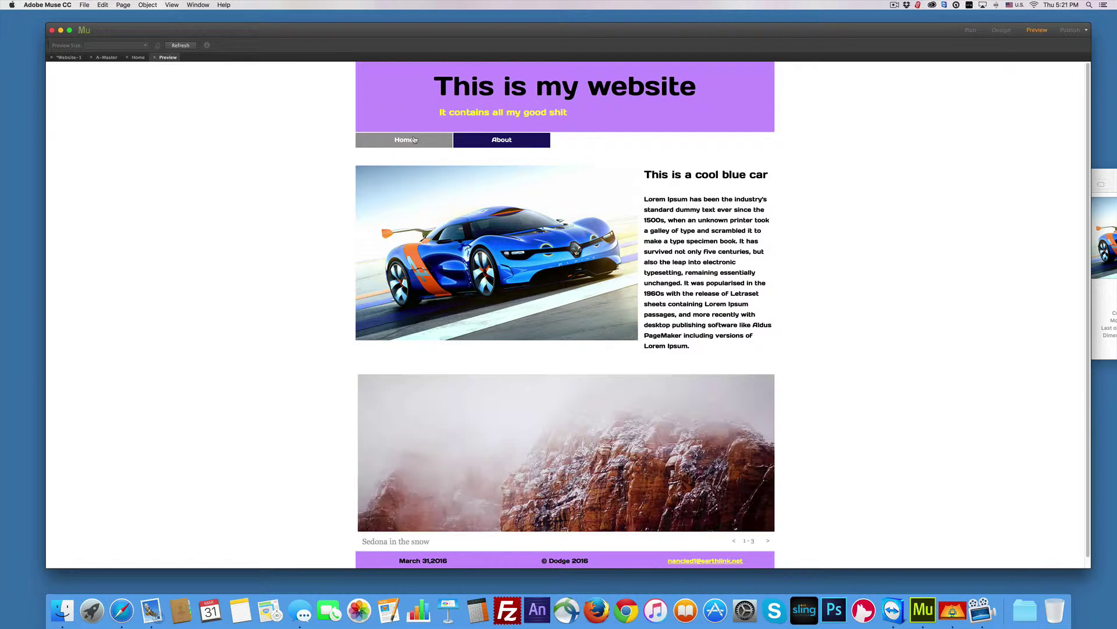
pyautogui.click(484, 145)
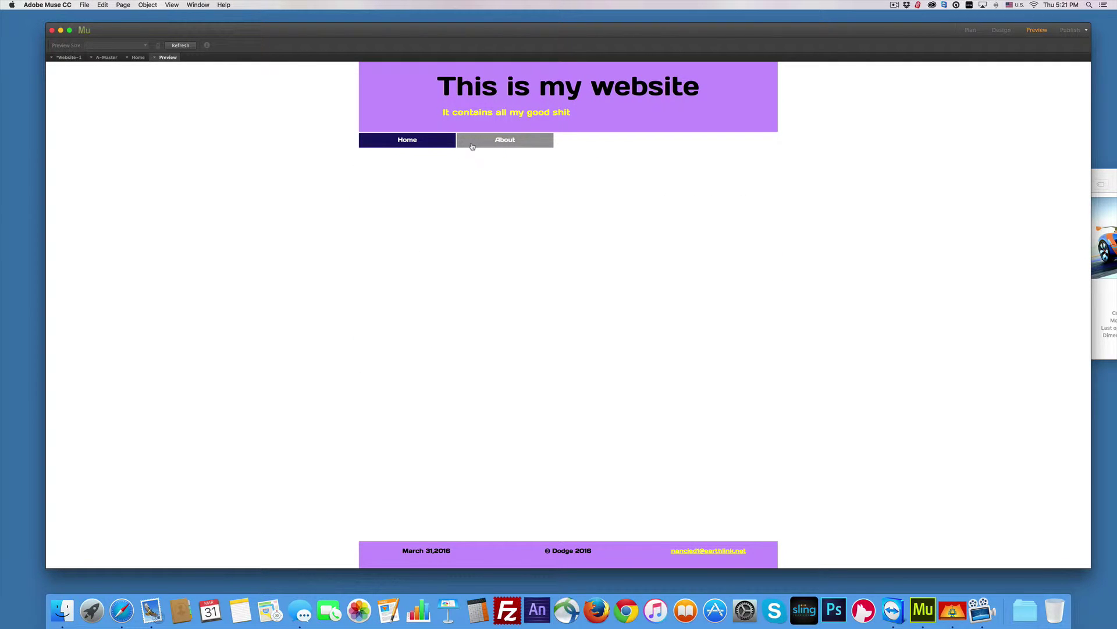
pyautogui.click(429, 142)
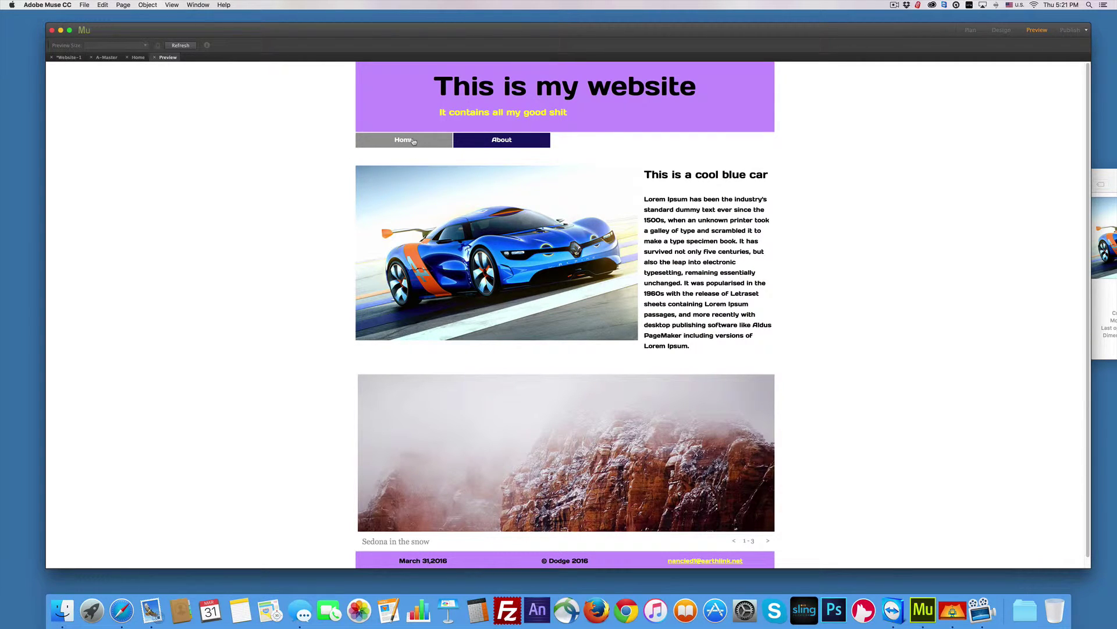
pyautogui.click(100, 58)
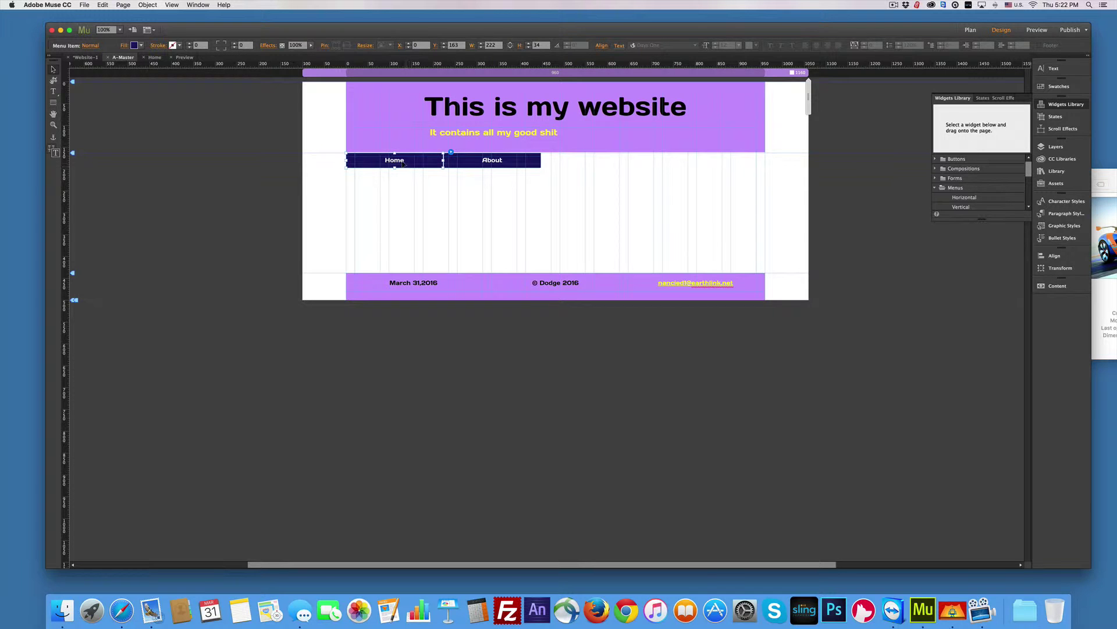
# In the States panel, give the Rollover state the header's purple fill using the eyedropper
pyautogui.click(1055, 117)
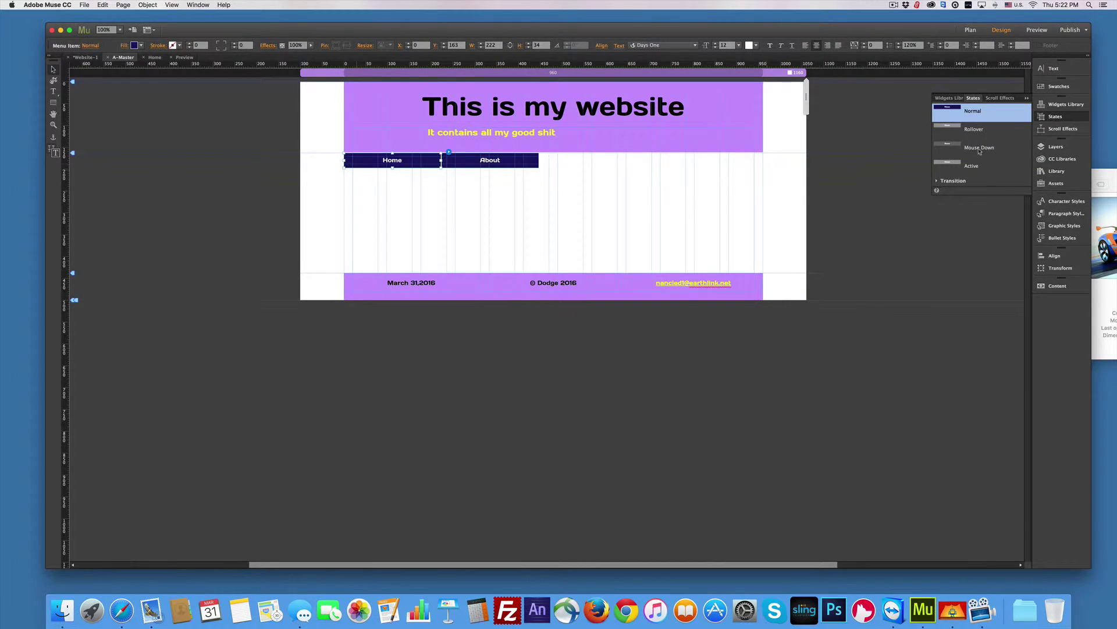
pyautogui.click(947, 129)
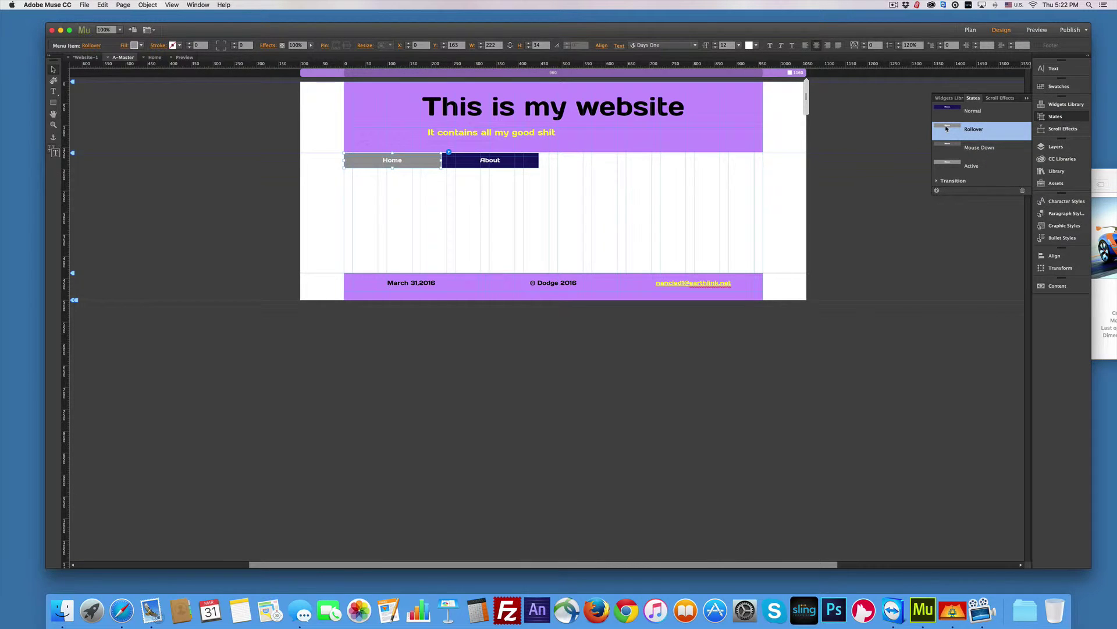
pyautogui.click(136, 46)
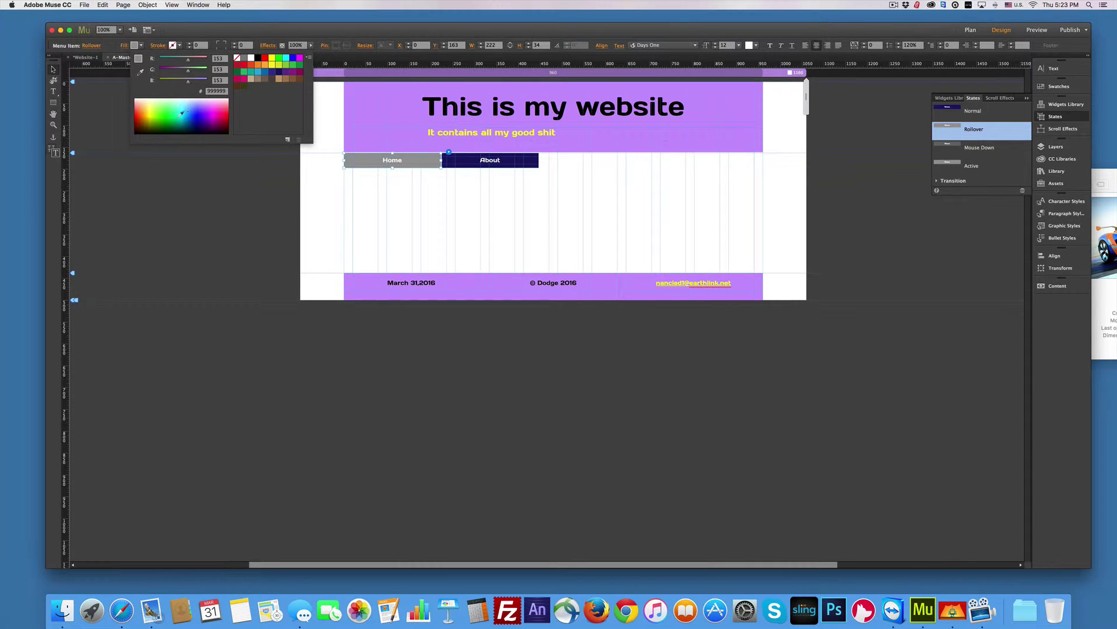
pyautogui.click(139, 70)
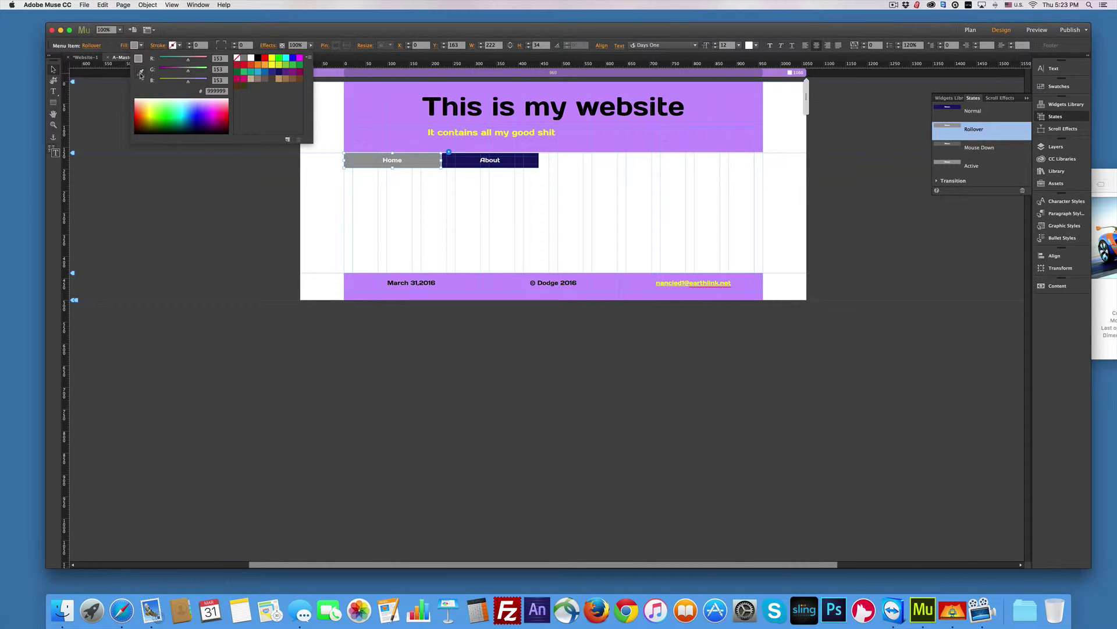
pyautogui.click(390, 115)
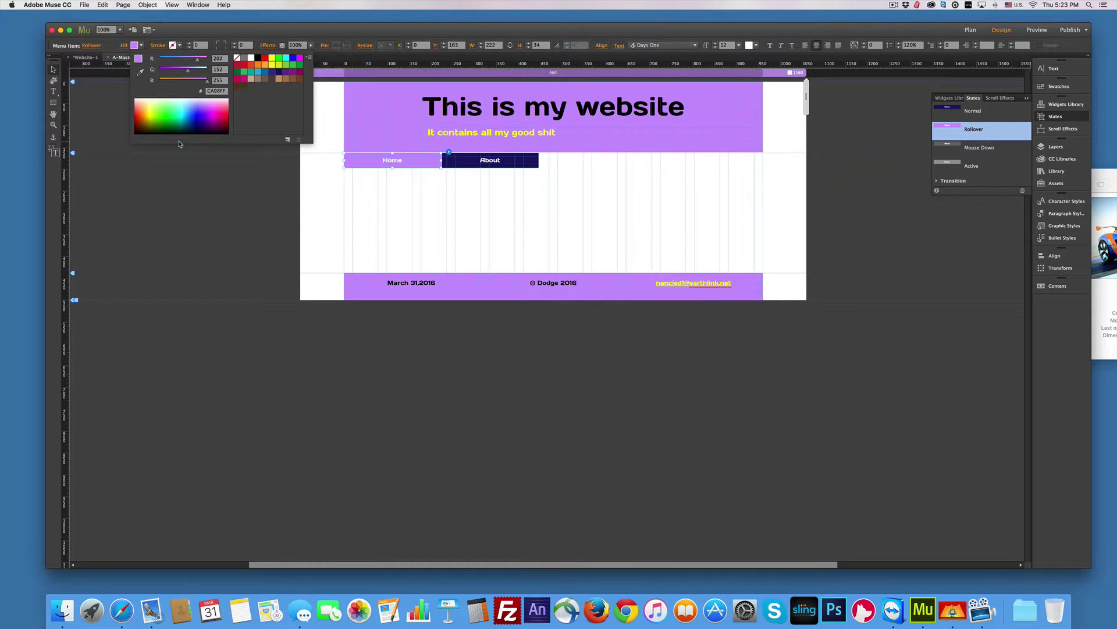
pyautogui.click(954, 146)
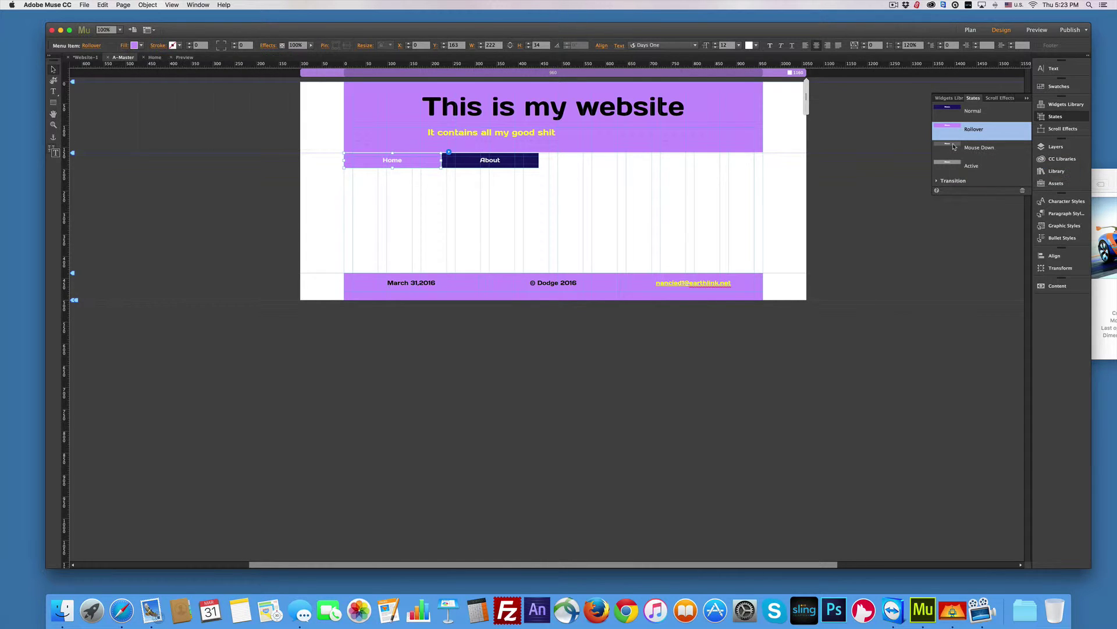
# Set the Active state's fill to the Yellow swatch
pyautogui.click(954, 147)
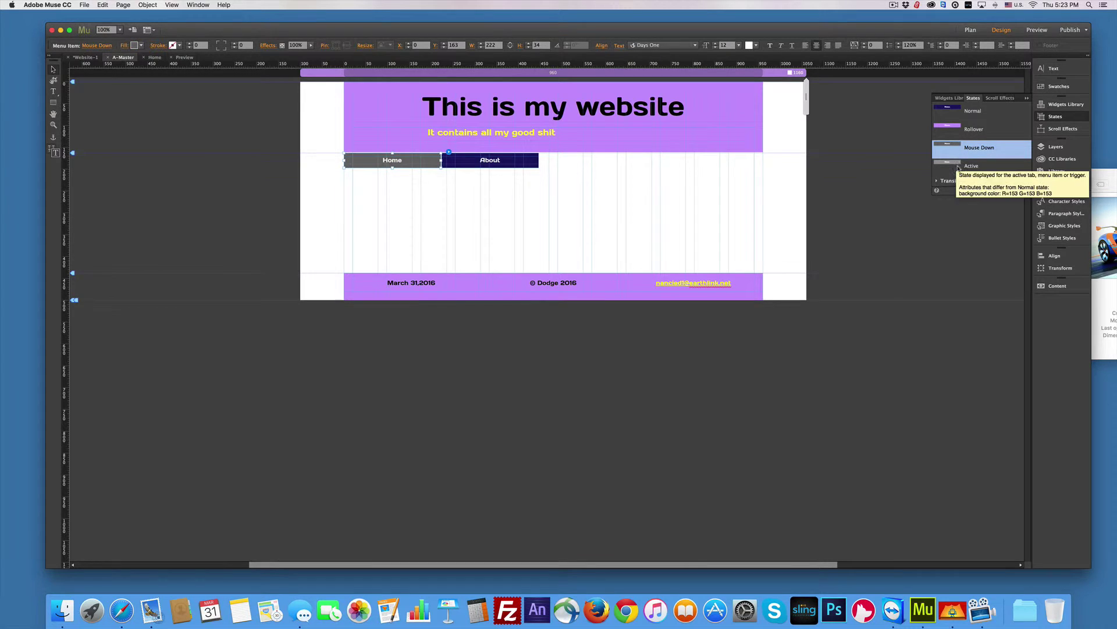
pyautogui.click(957, 165)
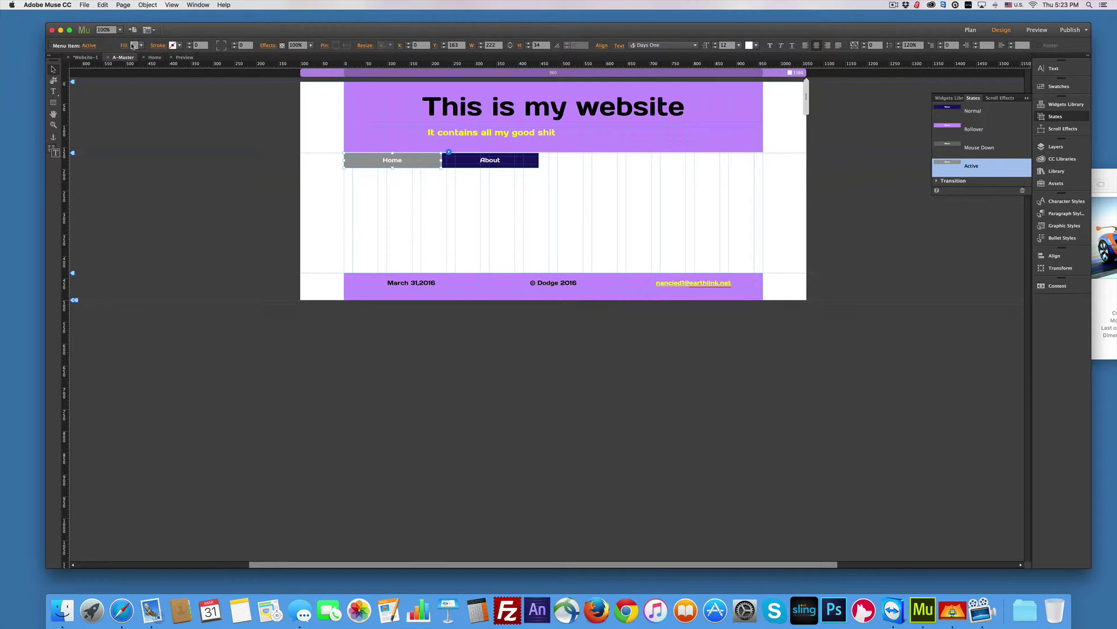
pyautogui.click(134, 45)
pyautogui.click(272, 59)
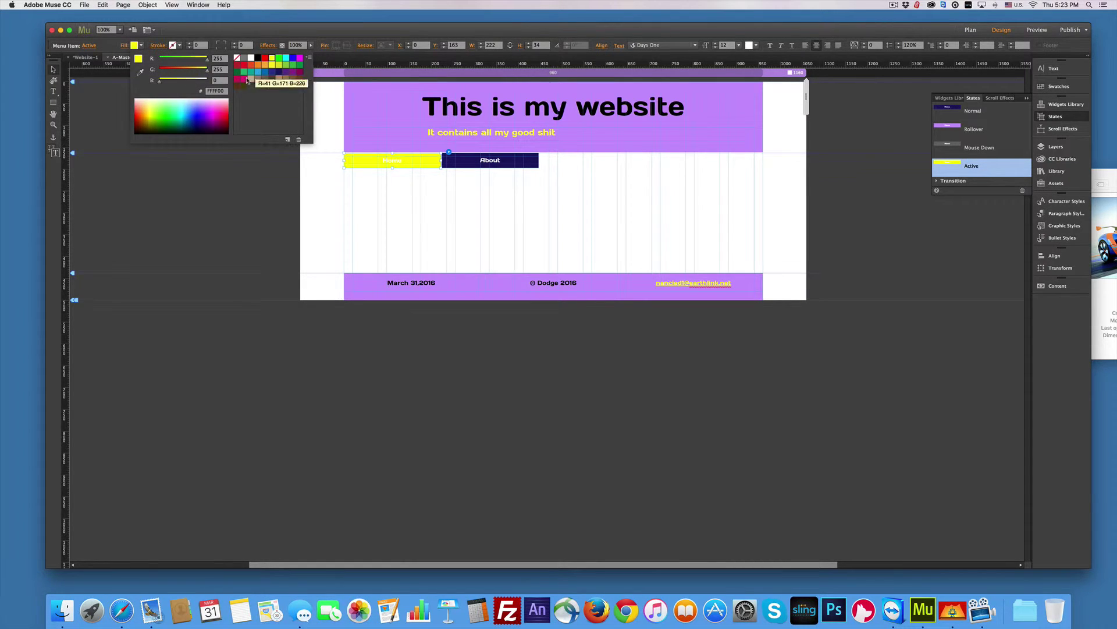
pyautogui.click(332, 232)
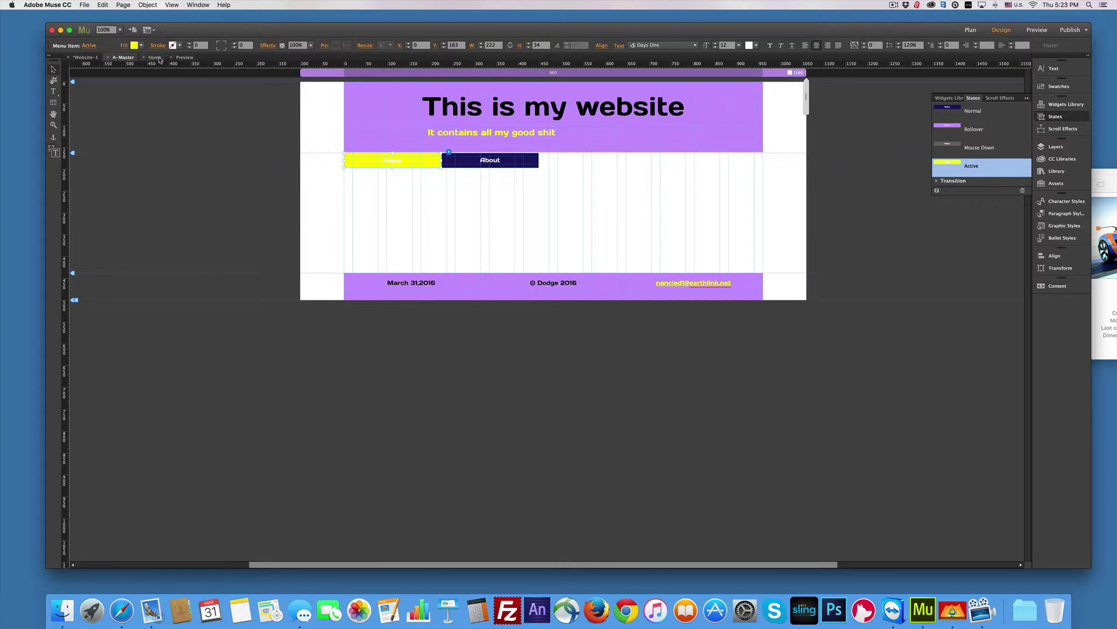
pyautogui.click(182, 57)
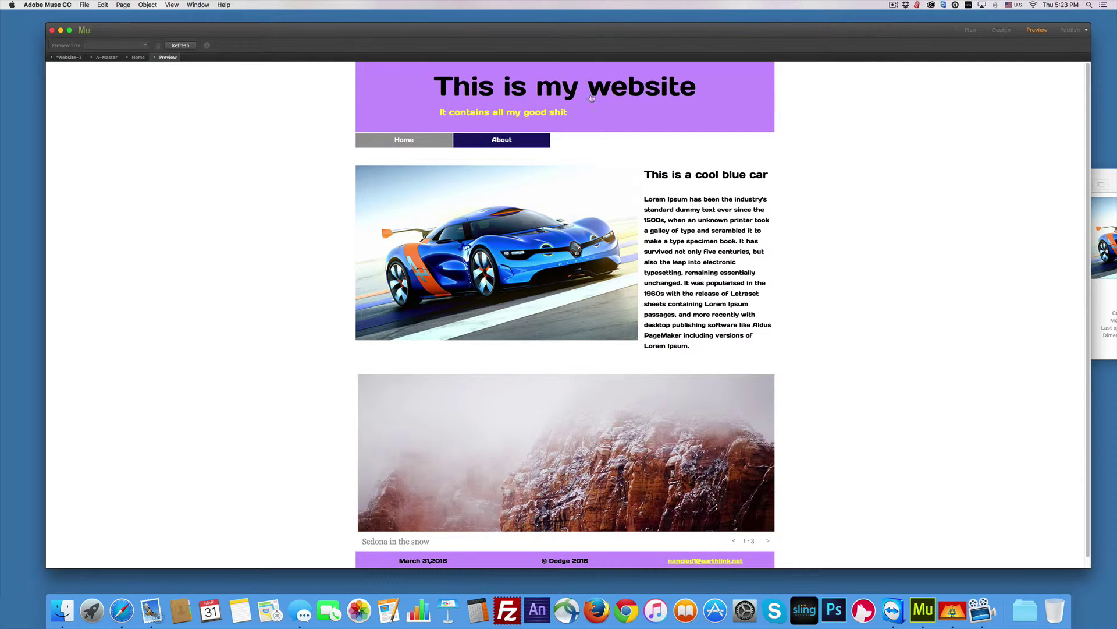
pyautogui.click(181, 46)
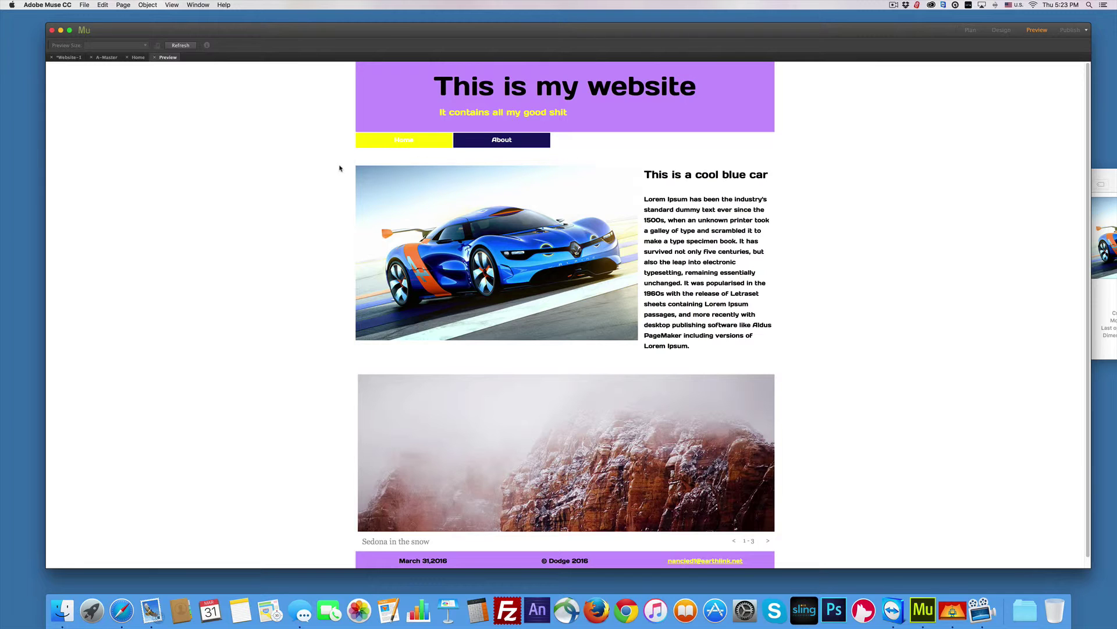
pyautogui.click(114, 57)
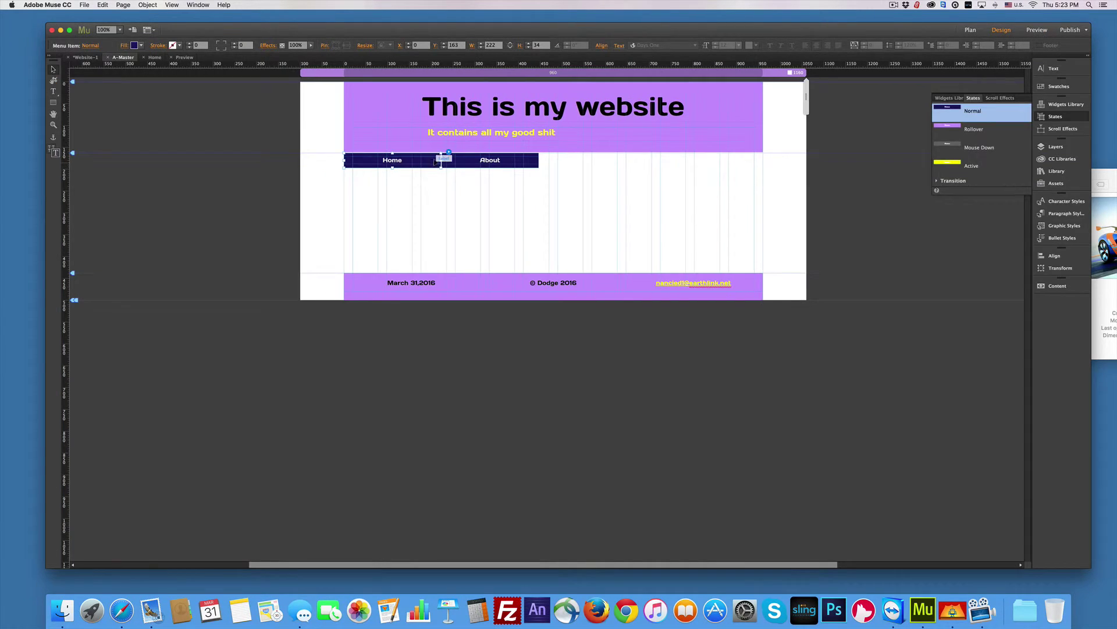
# Change the Home button's Active state fill from yellow to light blue 29ABE2, then go to the Home page
pyautogui.click(951, 162)
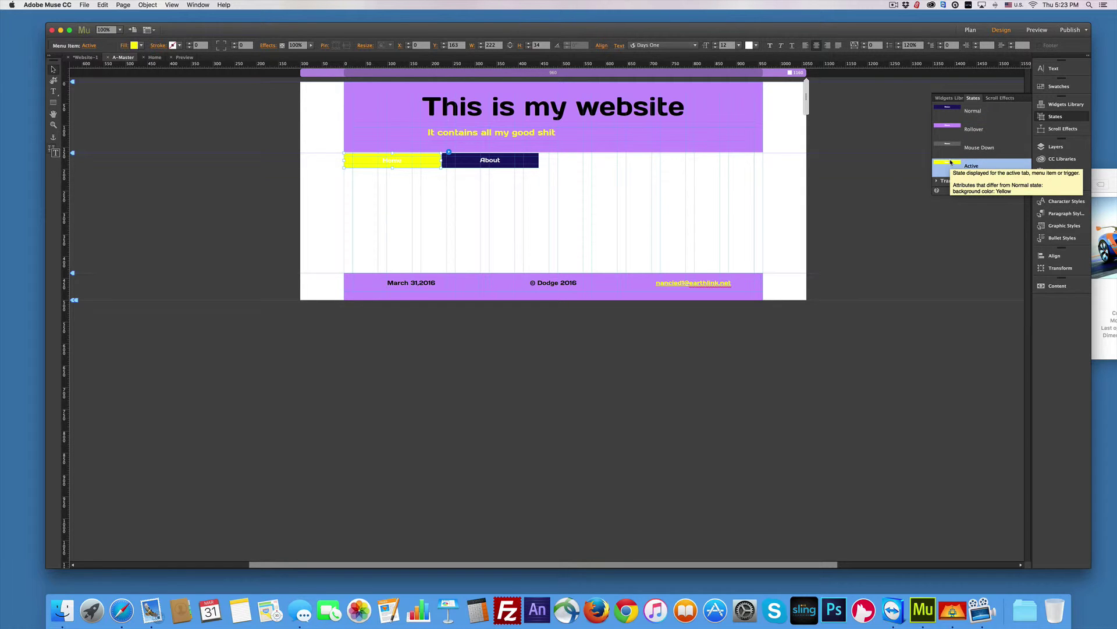
pyautogui.click(140, 46)
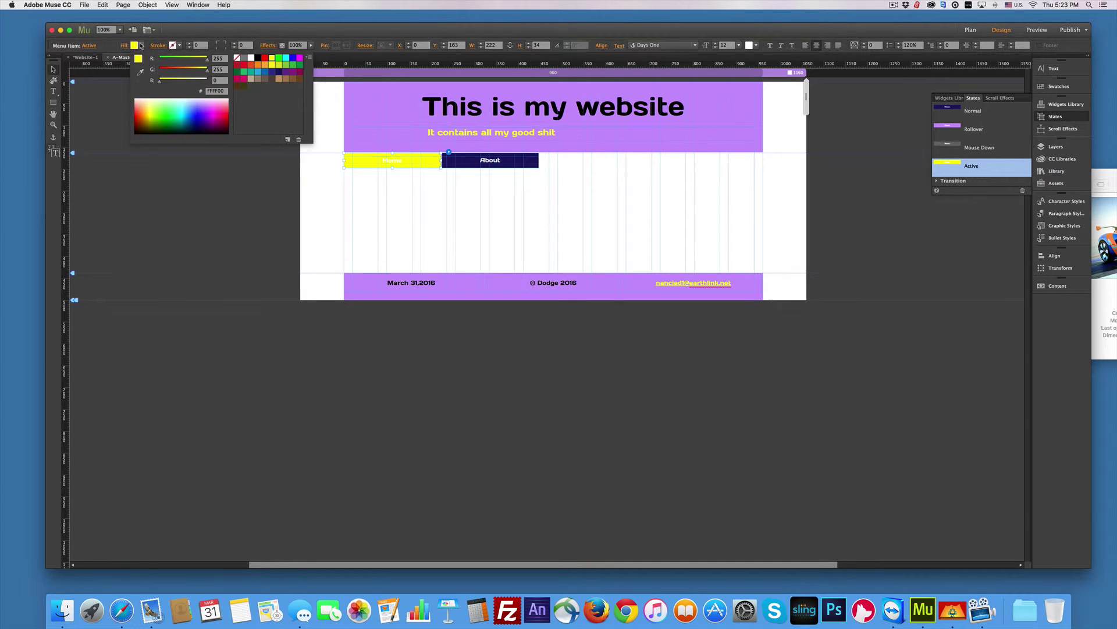
pyautogui.click(257, 73)
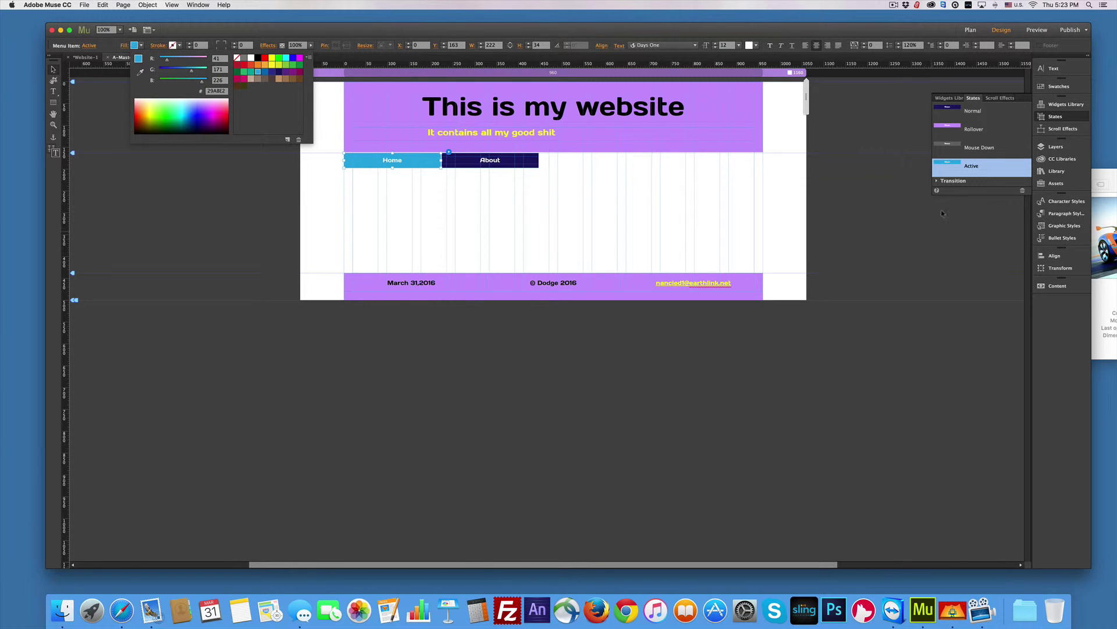
pyautogui.click(938, 183)
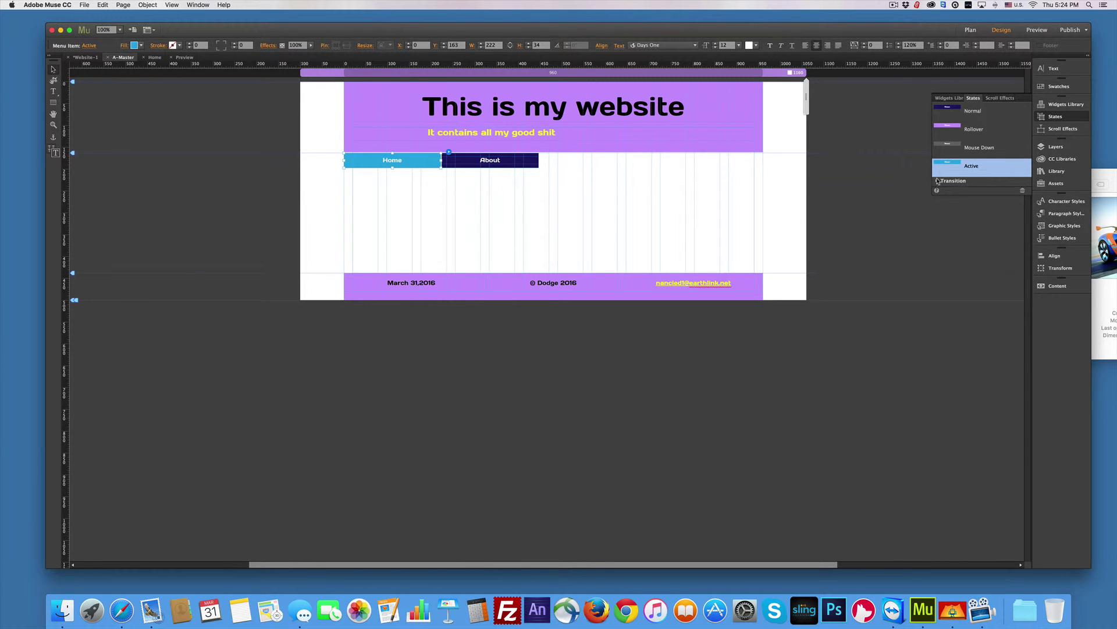
pyautogui.click(938, 181)
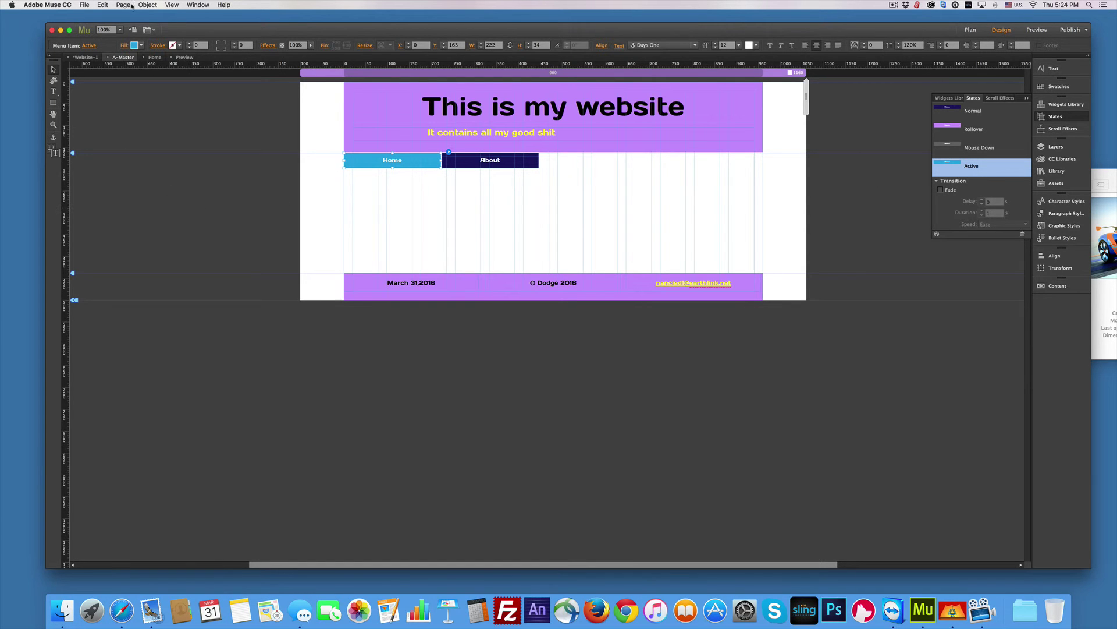
pyautogui.click(154, 57)
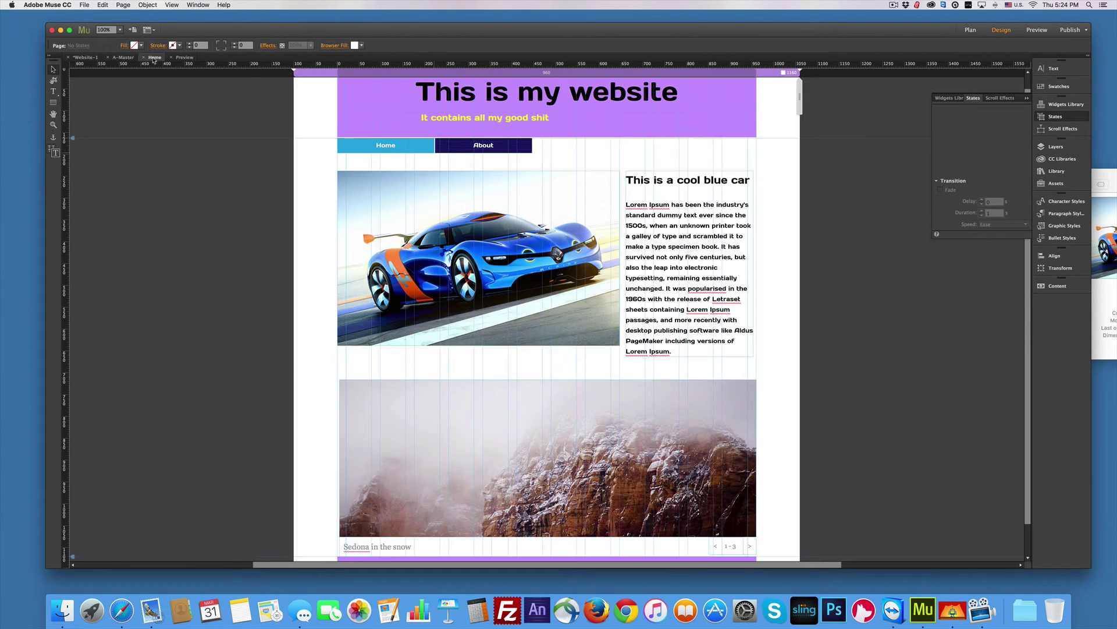
# Preview the site and use the nav menu to visit About, then return to Home
pyautogui.click(1037, 30)
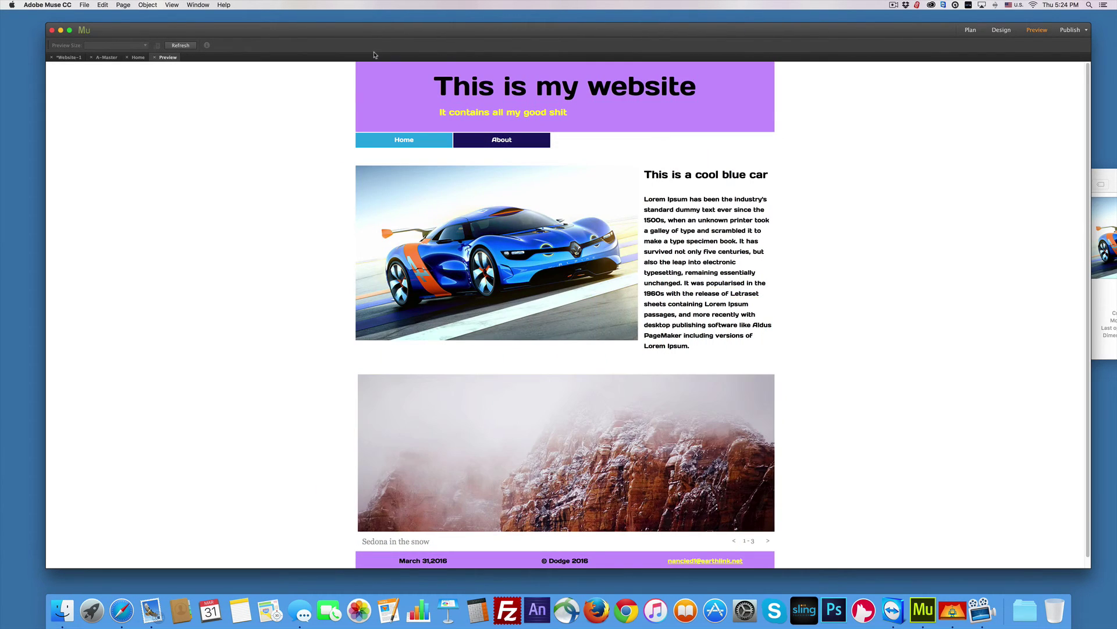
pyautogui.click(491, 143)
pyautogui.click(445, 143)
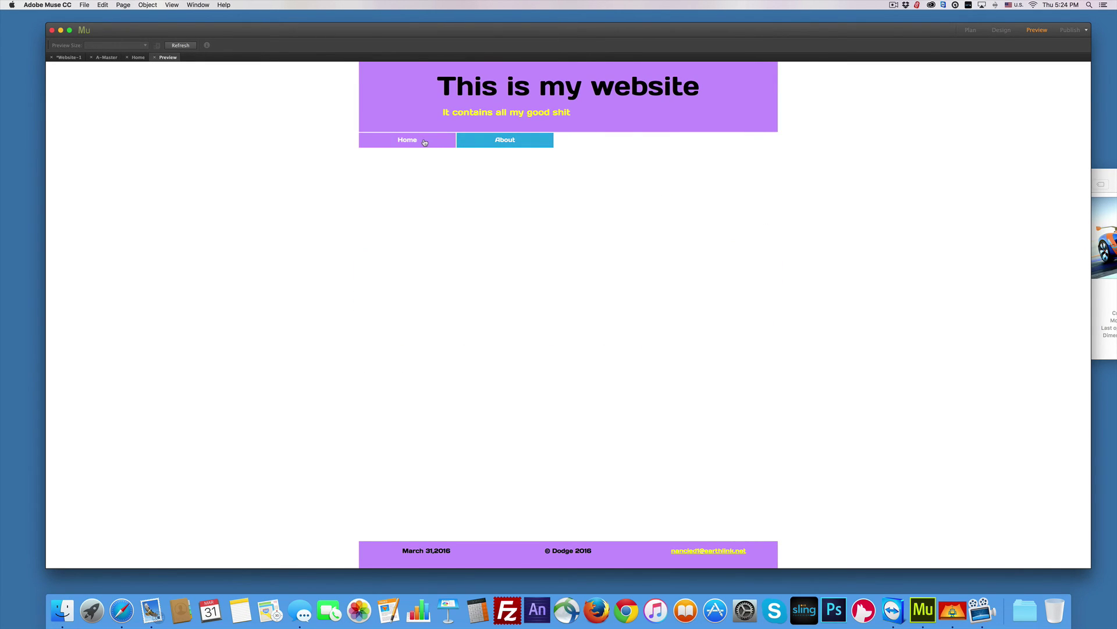